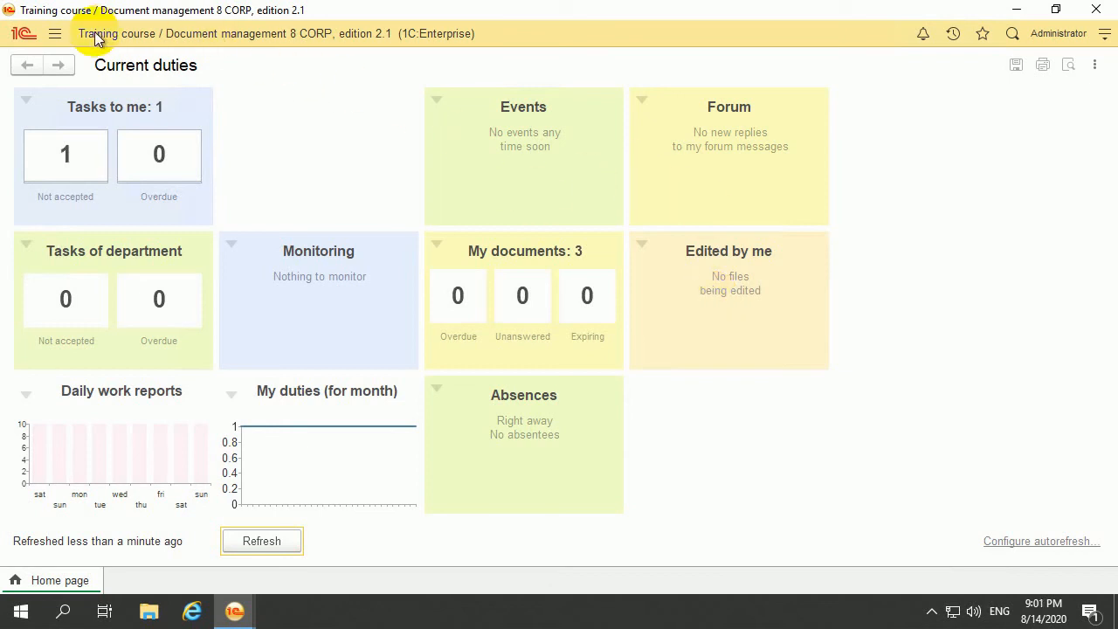
Open the Document types list from the reference information.
click(54, 33)
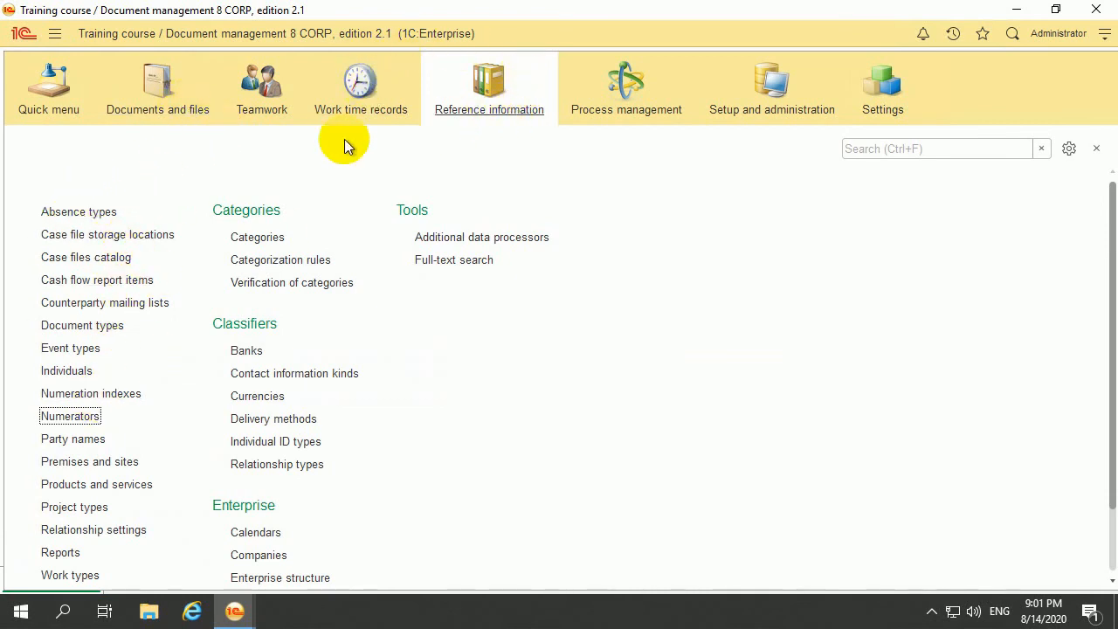
scroll(232, 289, down, 3)
scroll(92, 253, up, 3)
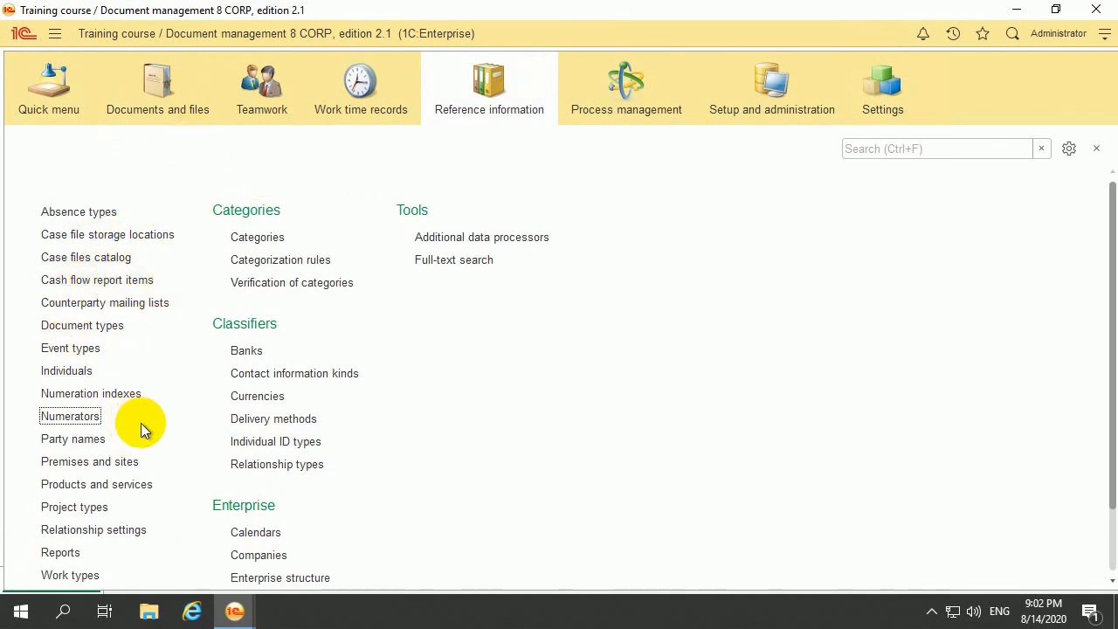
click(83, 325)
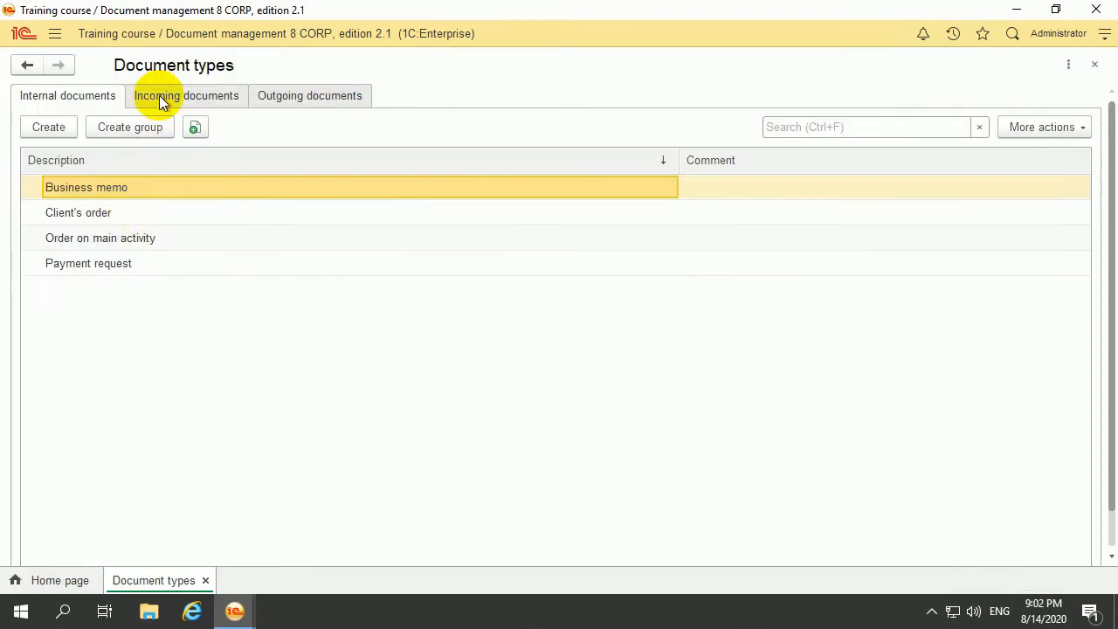
Start a new incoming document type and enter "Business letter" as its description.
click(160, 95)
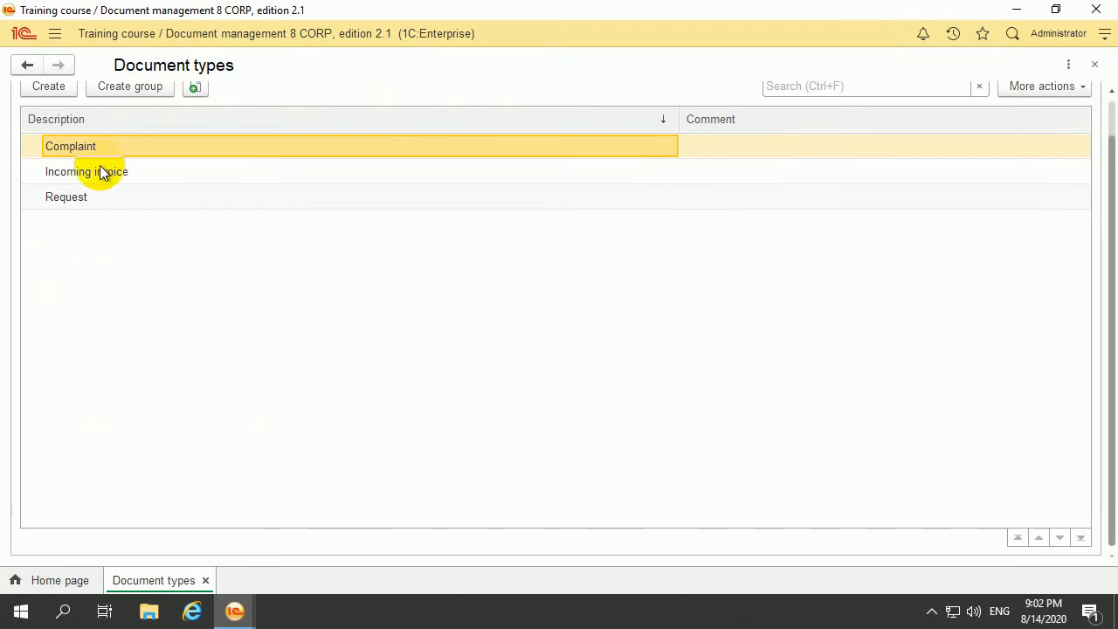
scroll(93, 157, up, 1)
click(69, 96)
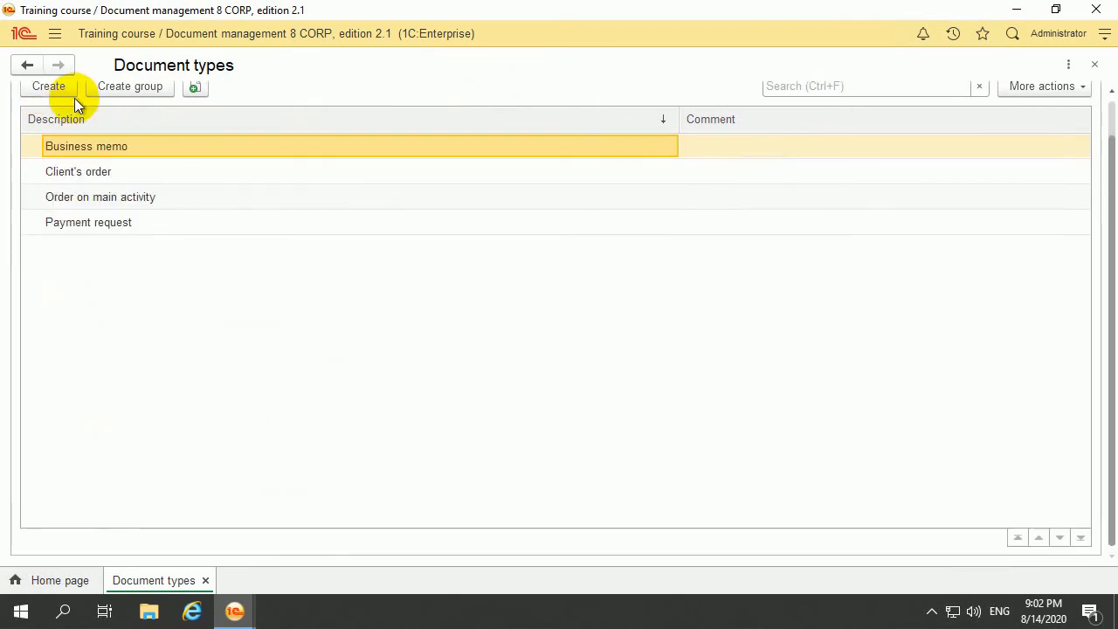
click(157, 98)
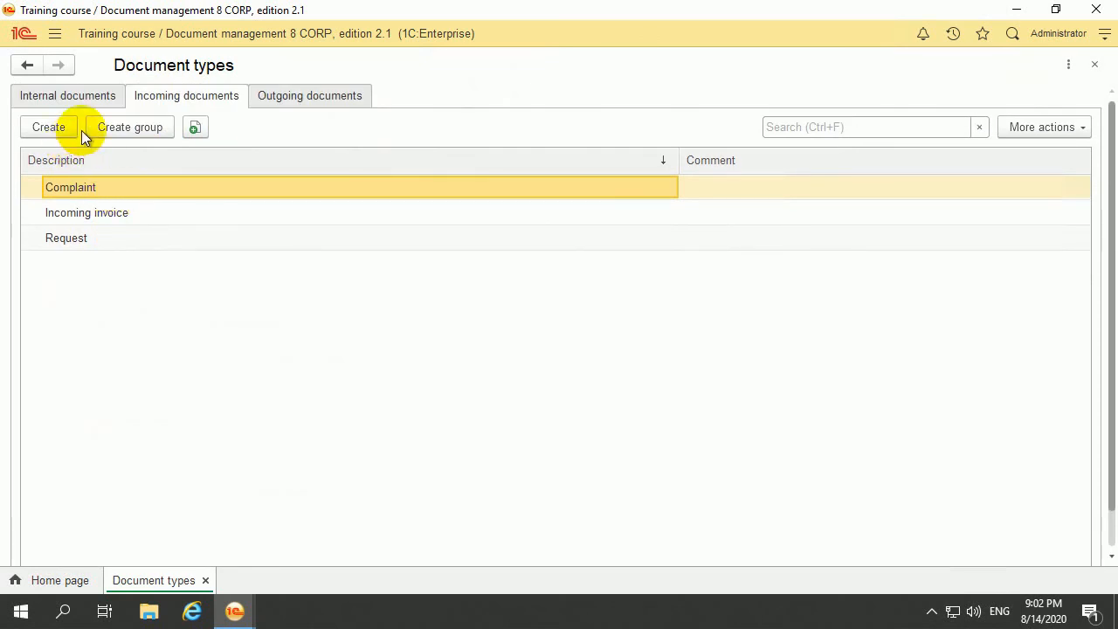
click(73, 121)
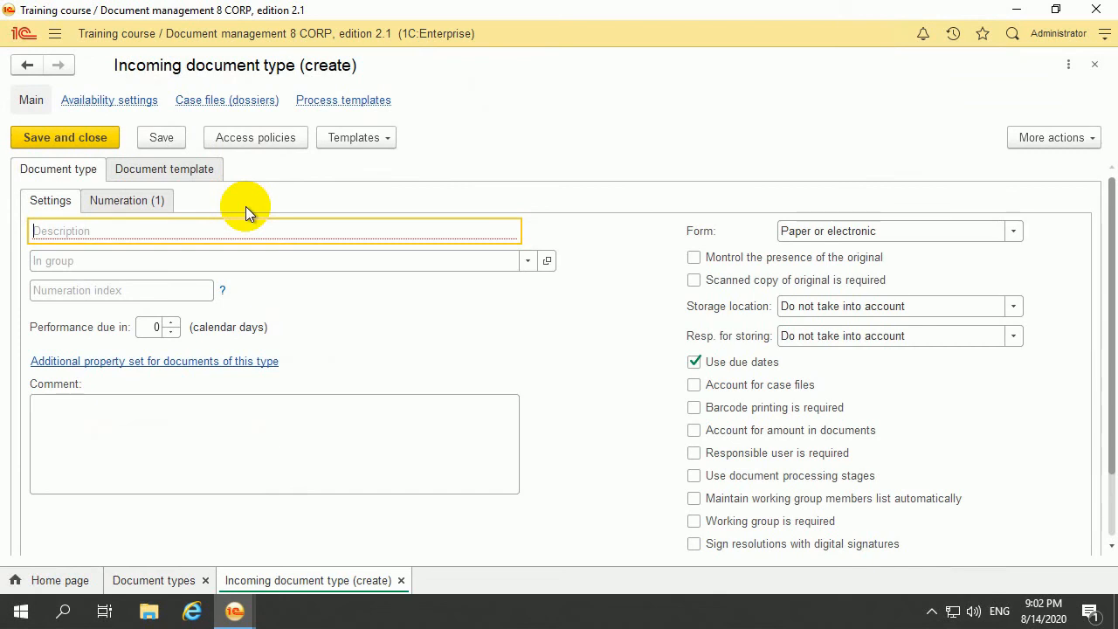
text(Business letter)
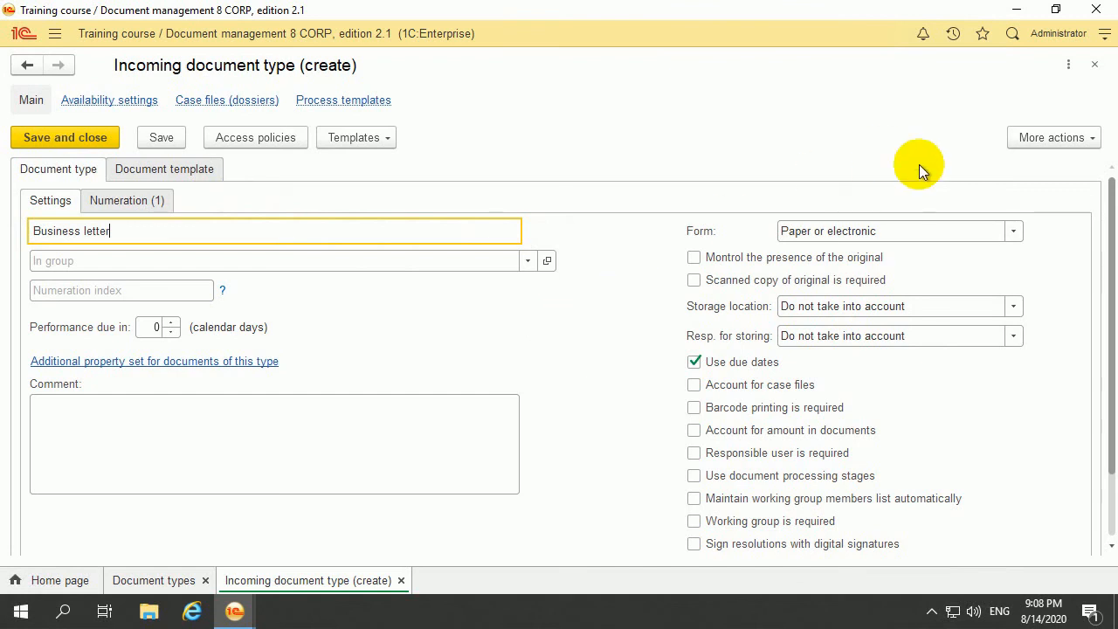
Try the other form options and the original-presence control on the new type, restoring Paper or electronic with the control off.
click(1011, 231)
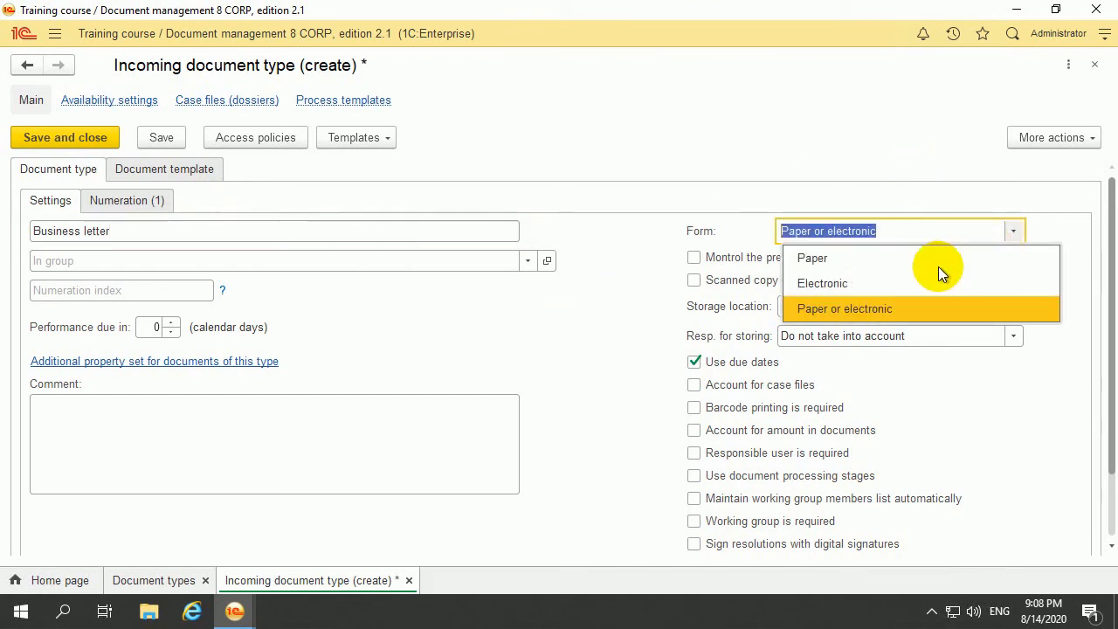
click(886, 257)
click(1011, 231)
click(966, 279)
click(1011, 232)
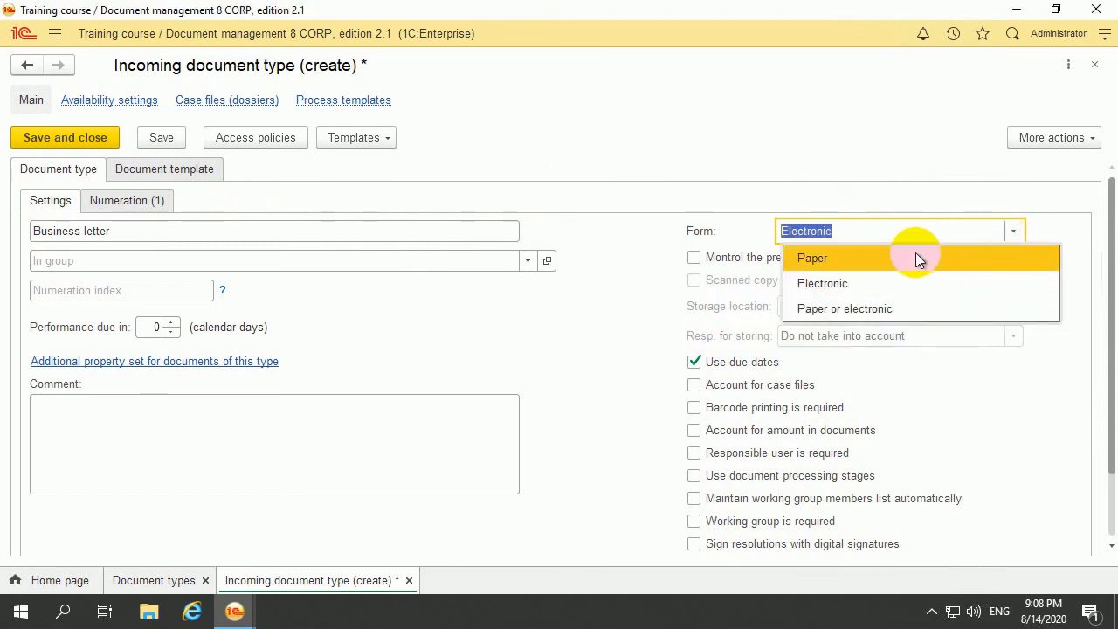
click(736, 277)
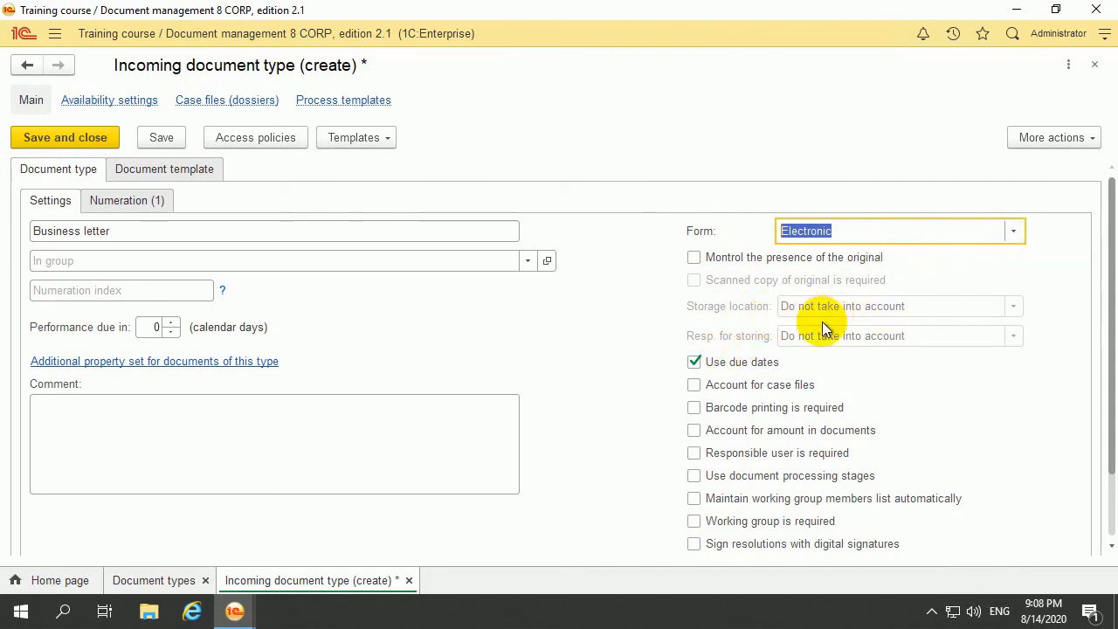
click(1015, 232)
click(949, 309)
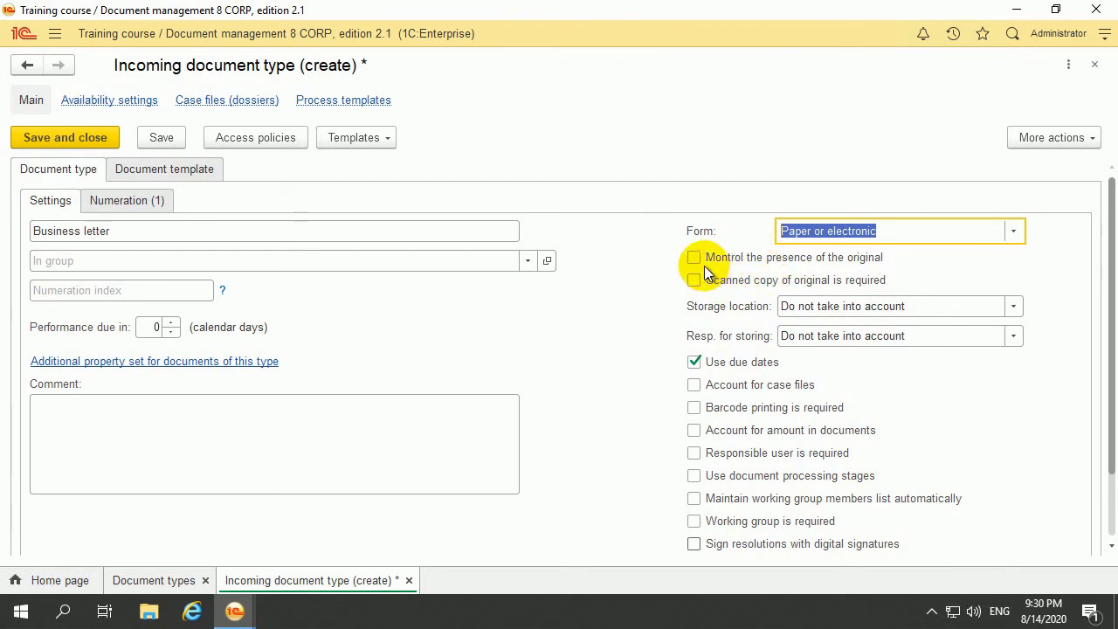
click(748, 257)
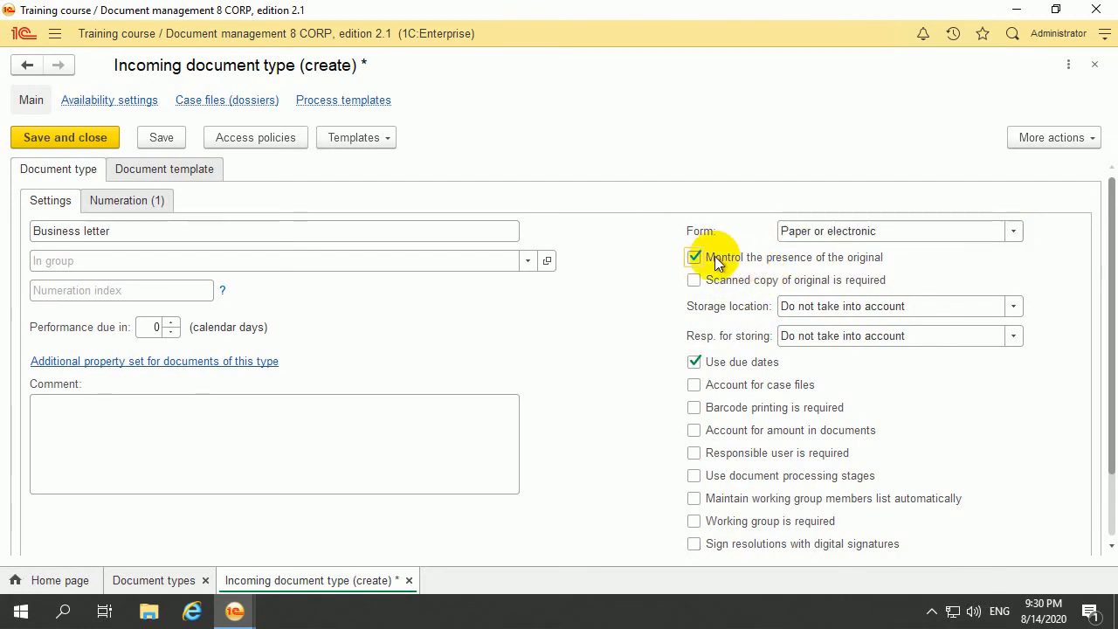
click(840, 267)
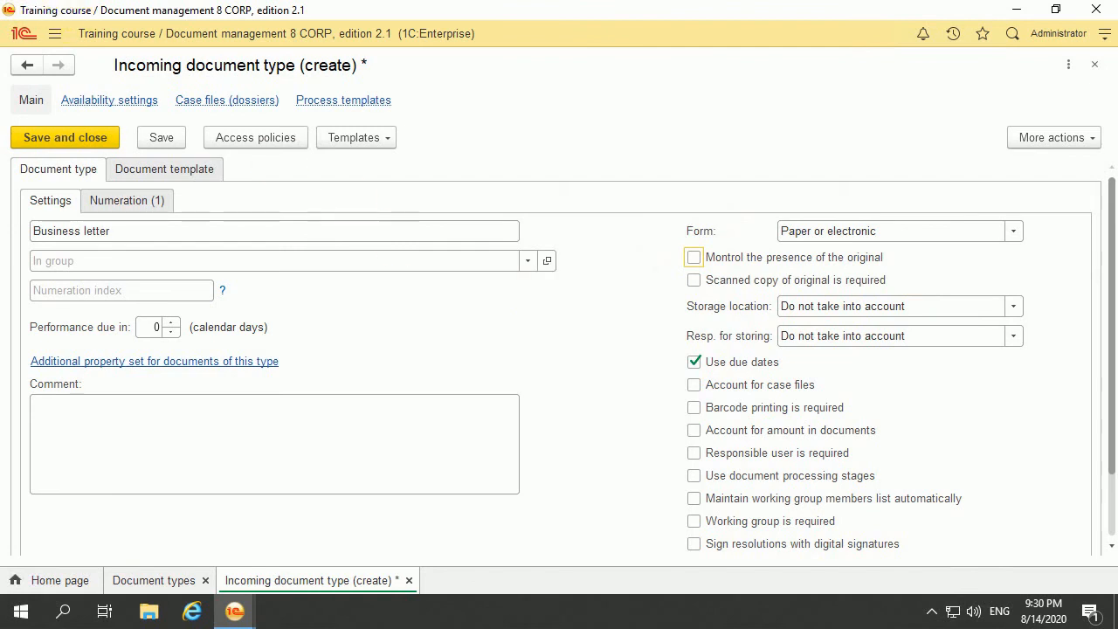
Enable control of the original's presence for the existing incoming document type Request, and save and close it.
click(27, 65)
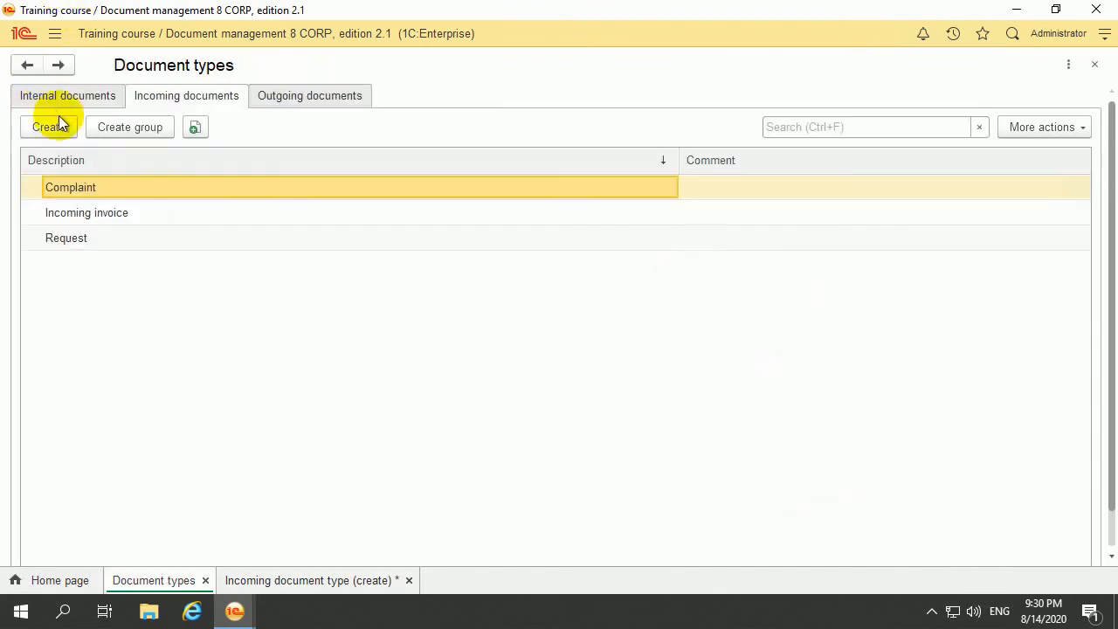
double_click(192, 237)
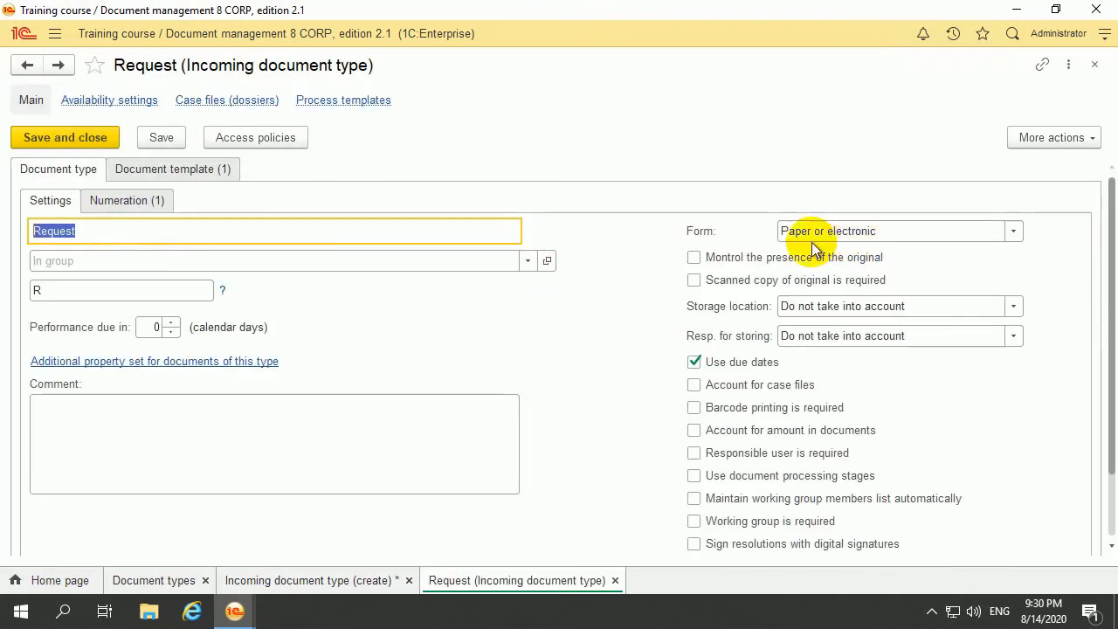
click(751, 257)
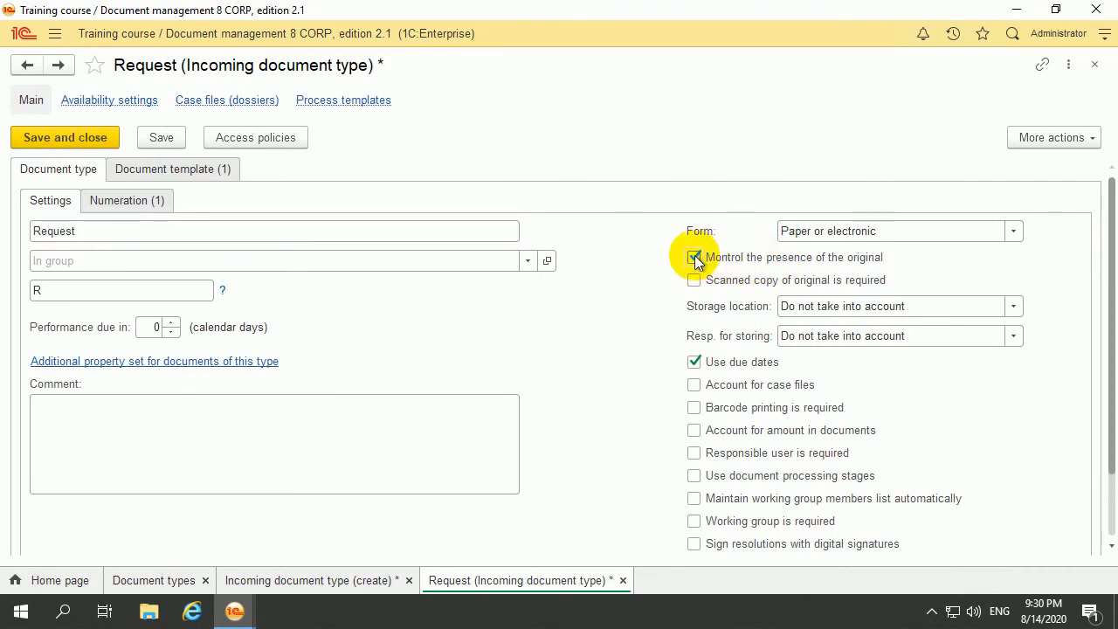
click(91, 139)
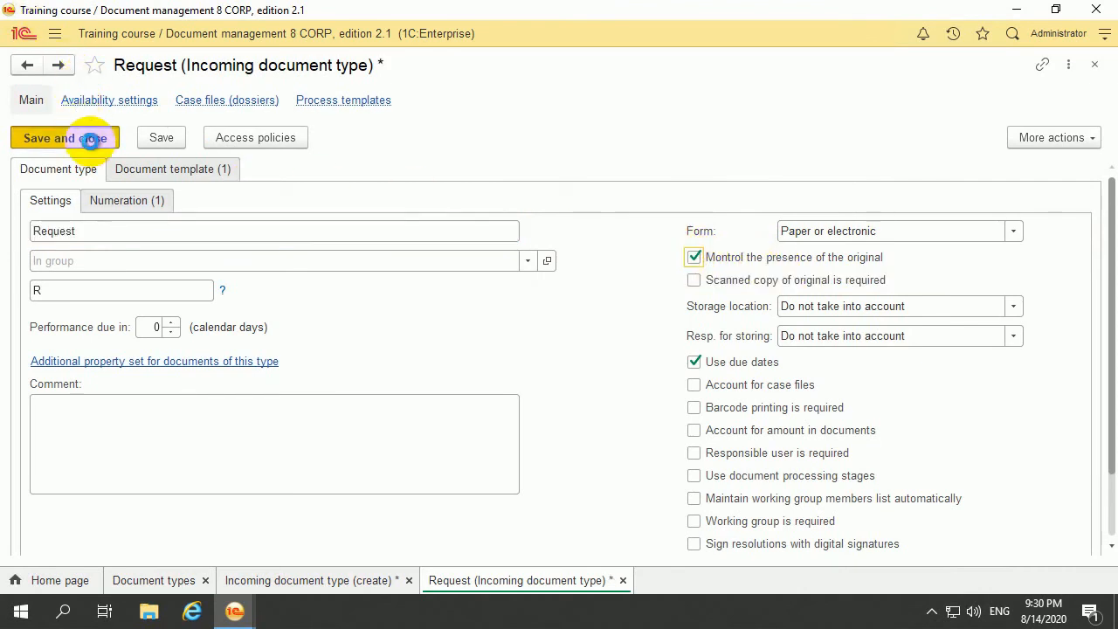
Open the incoming document Request 1 from the list of incoming documents.
click(55, 33)
click(153, 109)
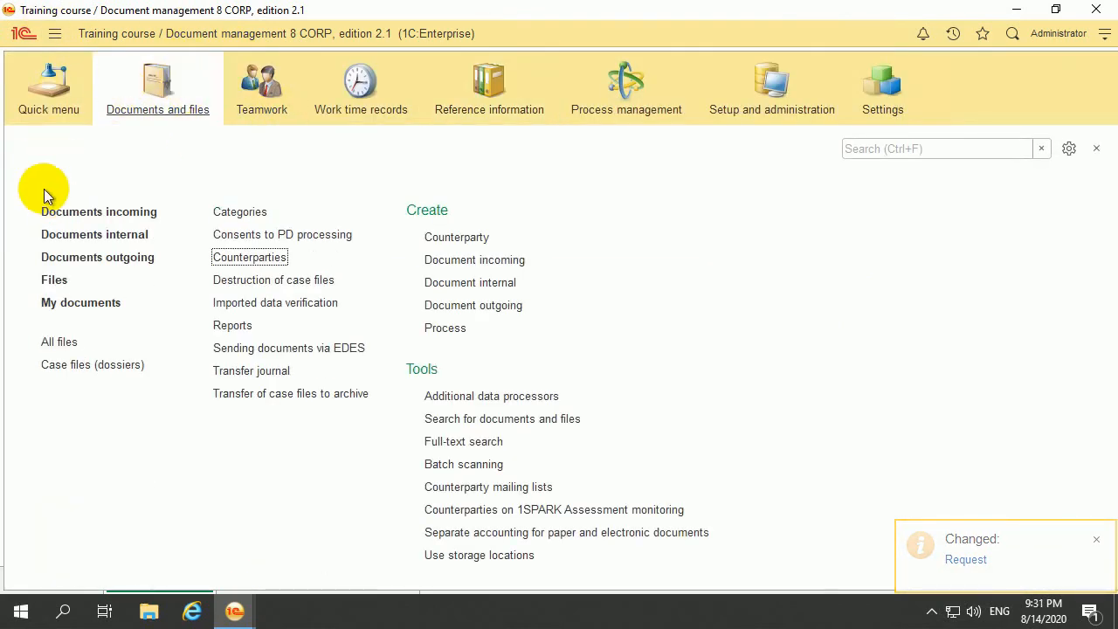
click(148, 211)
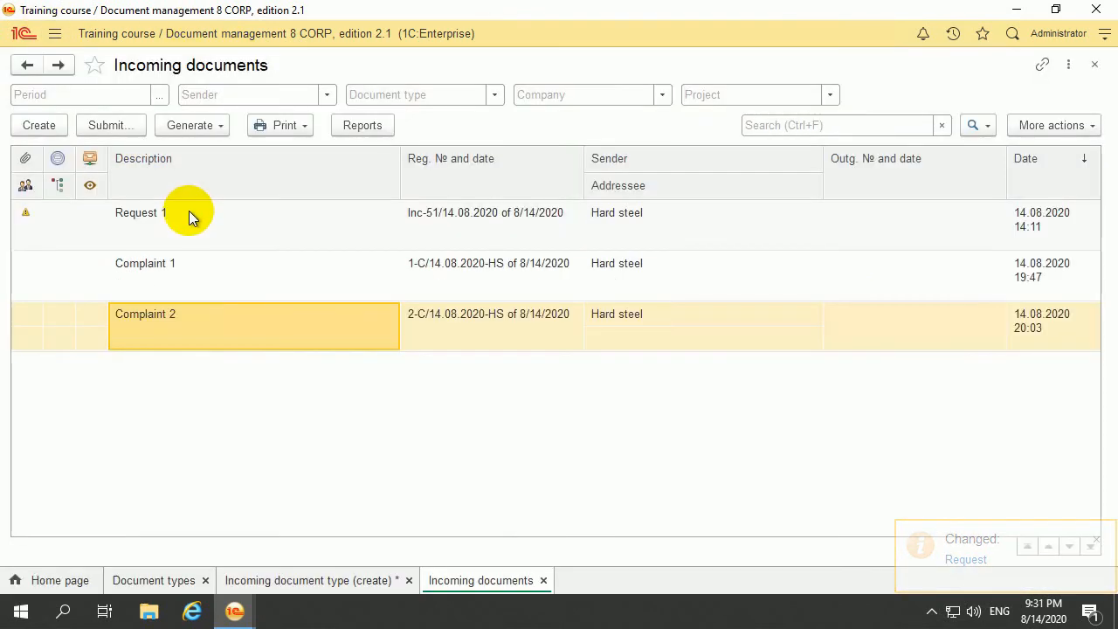
double_click(189, 217)
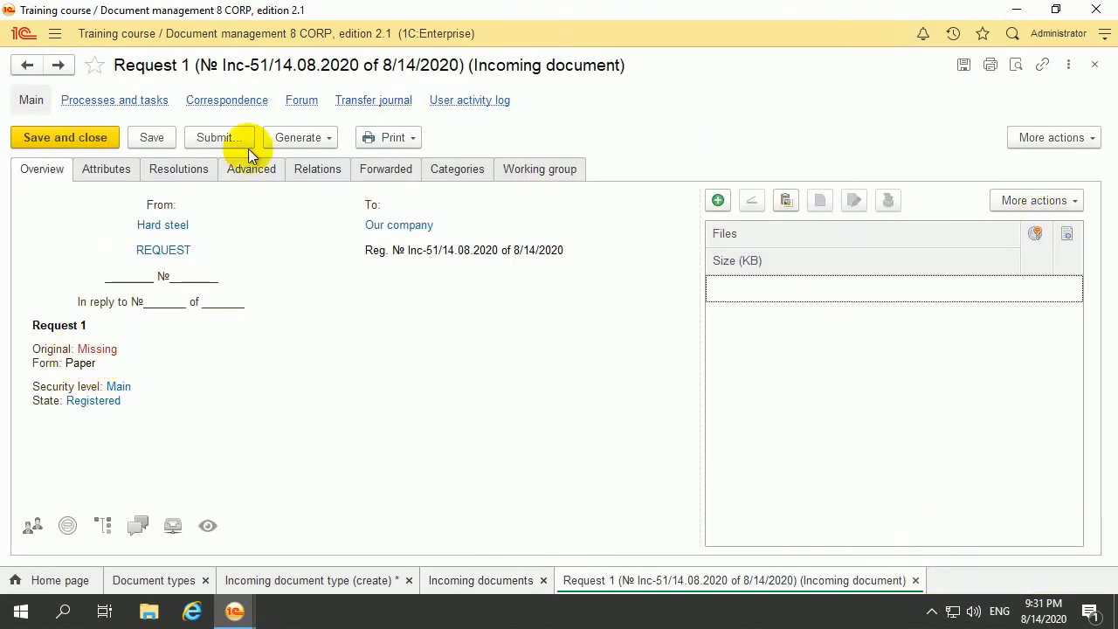
Mark the original of Request 1 as received in its attributes, and save and close the document.
click(109, 167)
scroll(391, 286, down, 2)
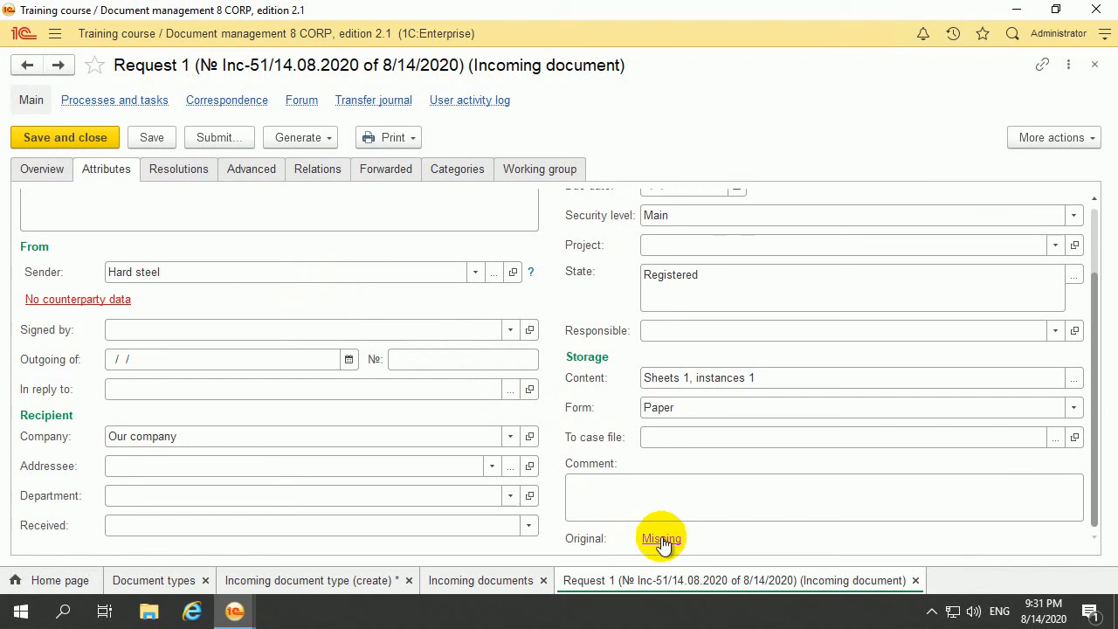
click(50, 170)
click(113, 172)
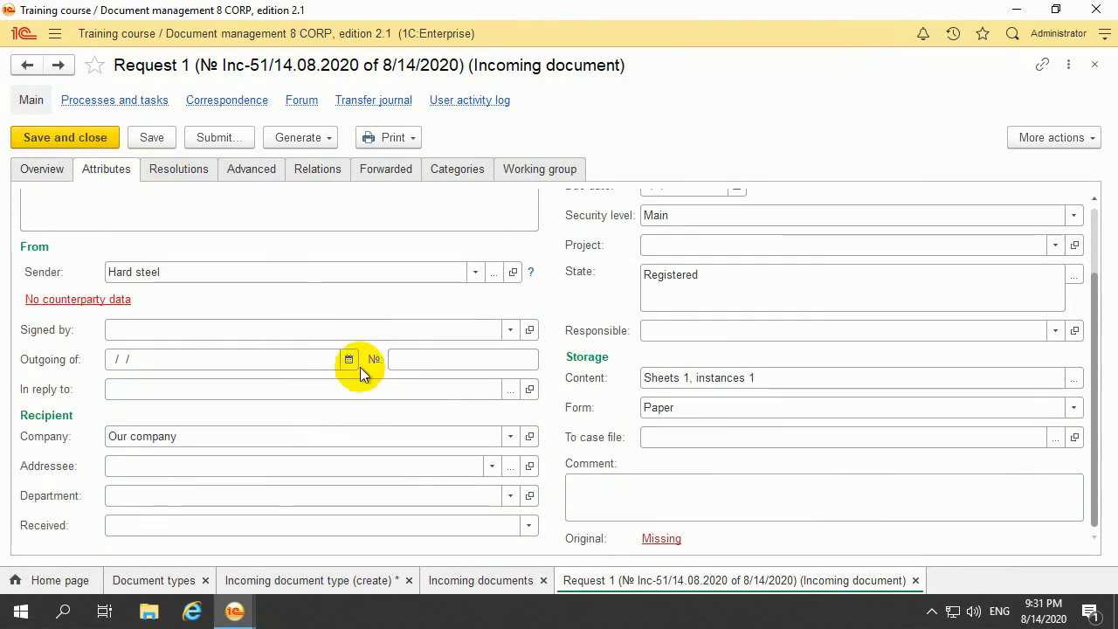
click(653, 538)
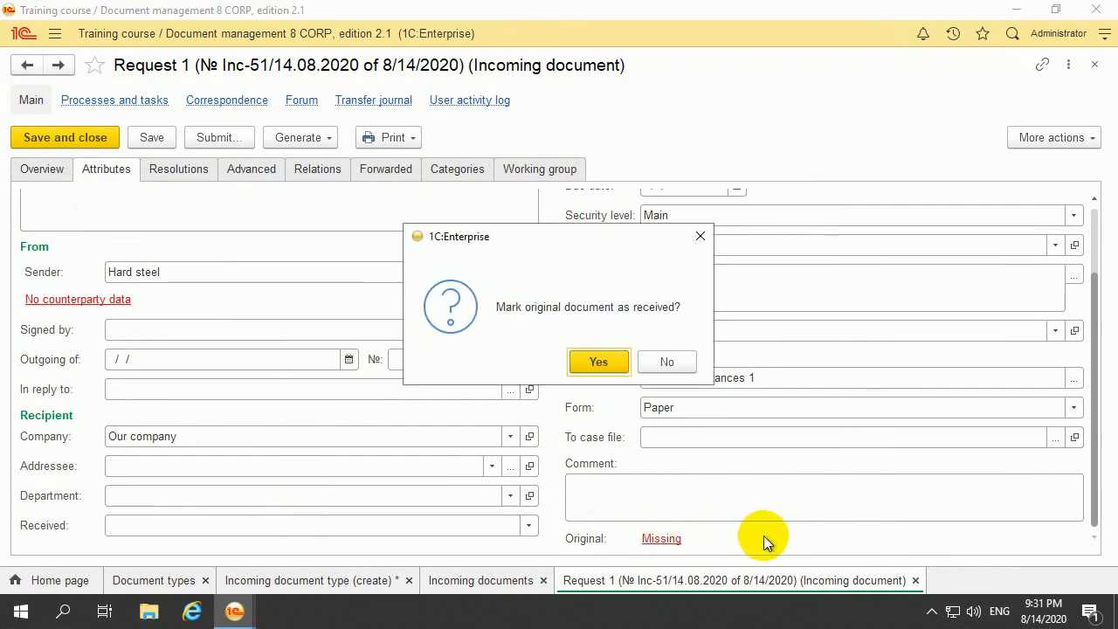
click(600, 360)
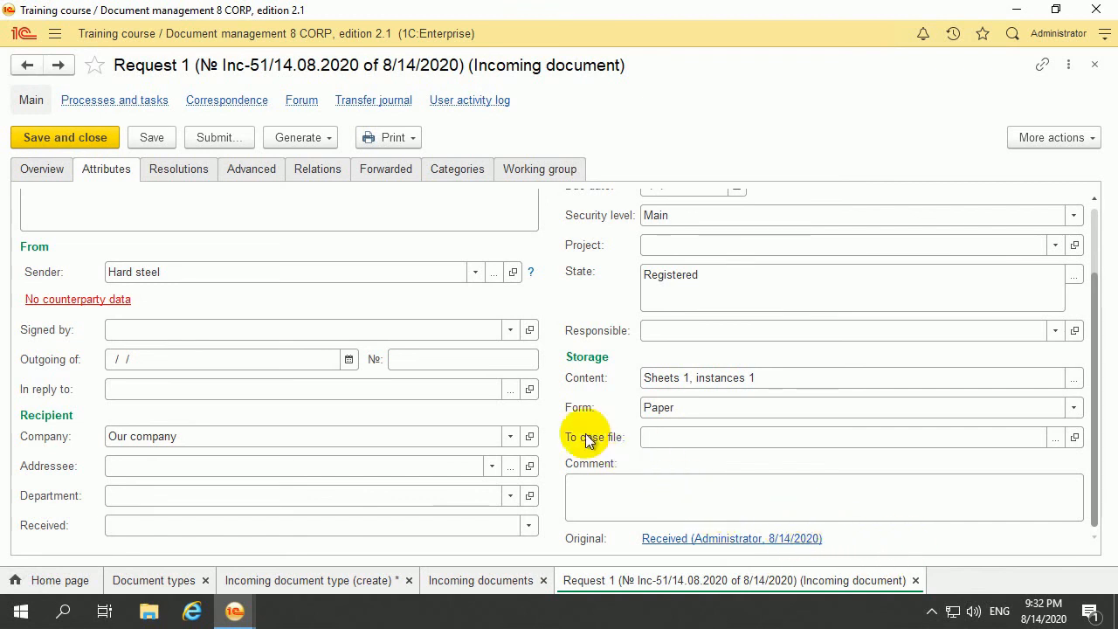
click(41, 172)
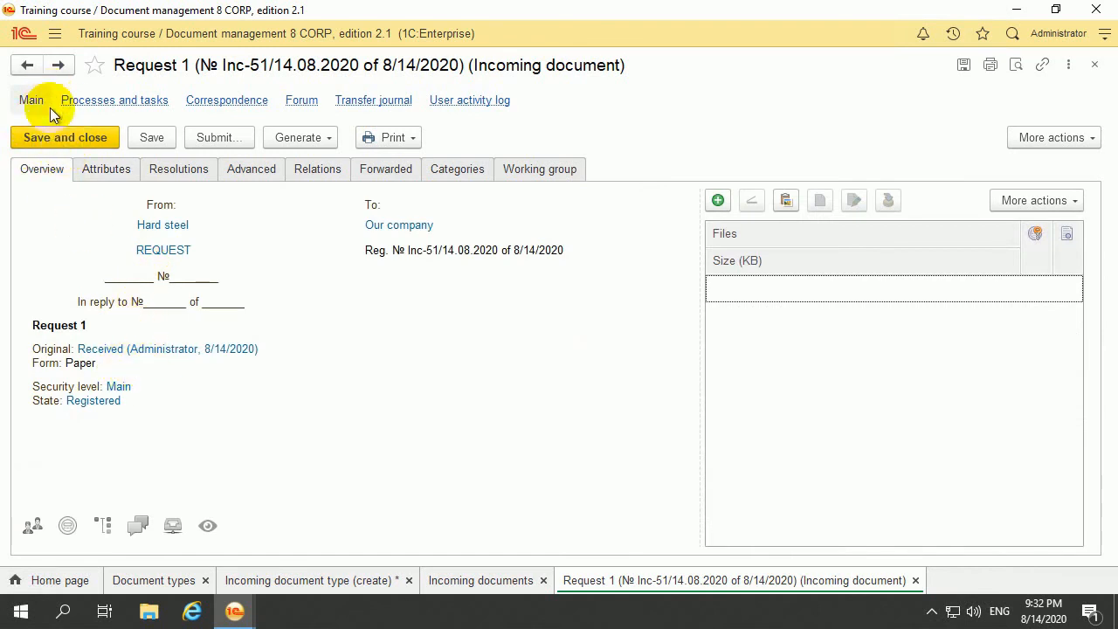
click(65, 137)
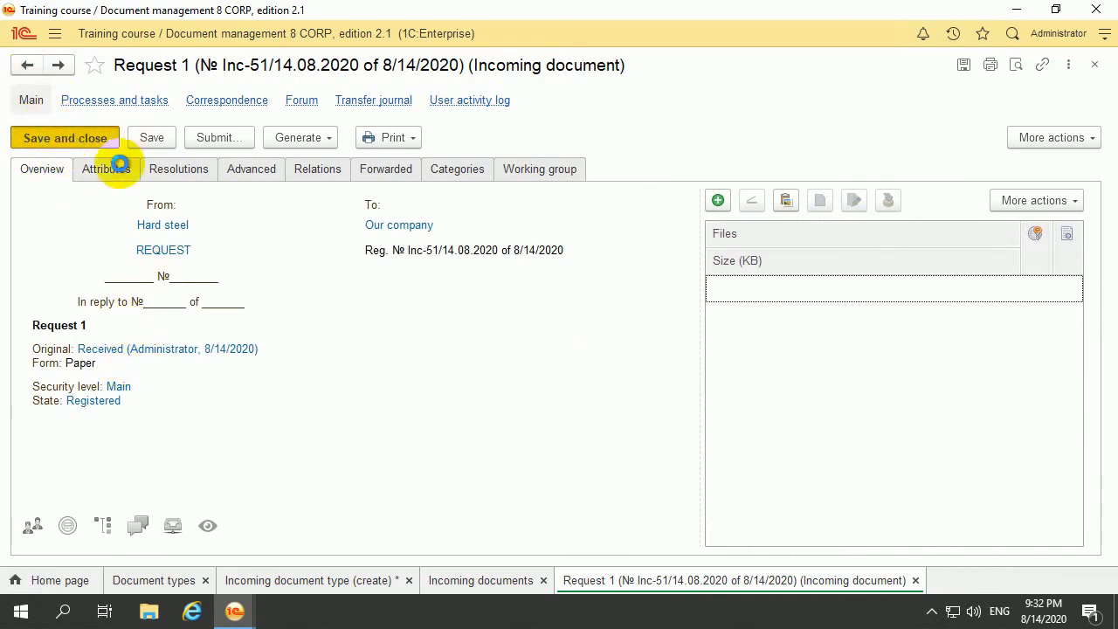
Keep storage location and responsible for storing at Do not take into account in the unsaved Business letter type, and save and close it.
click(342, 585)
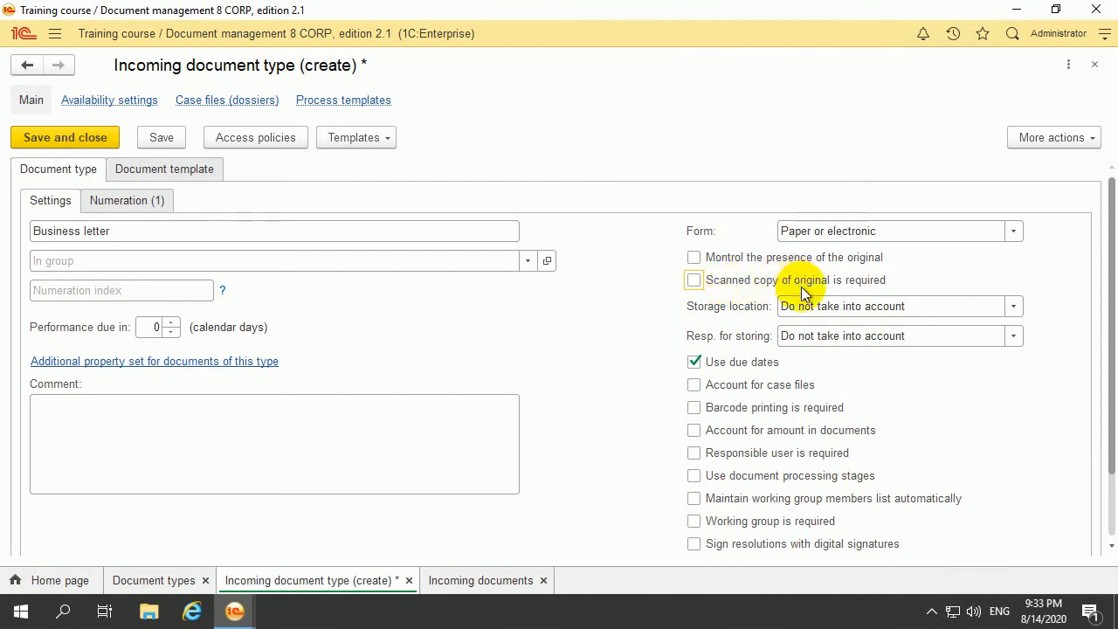
click(1012, 306)
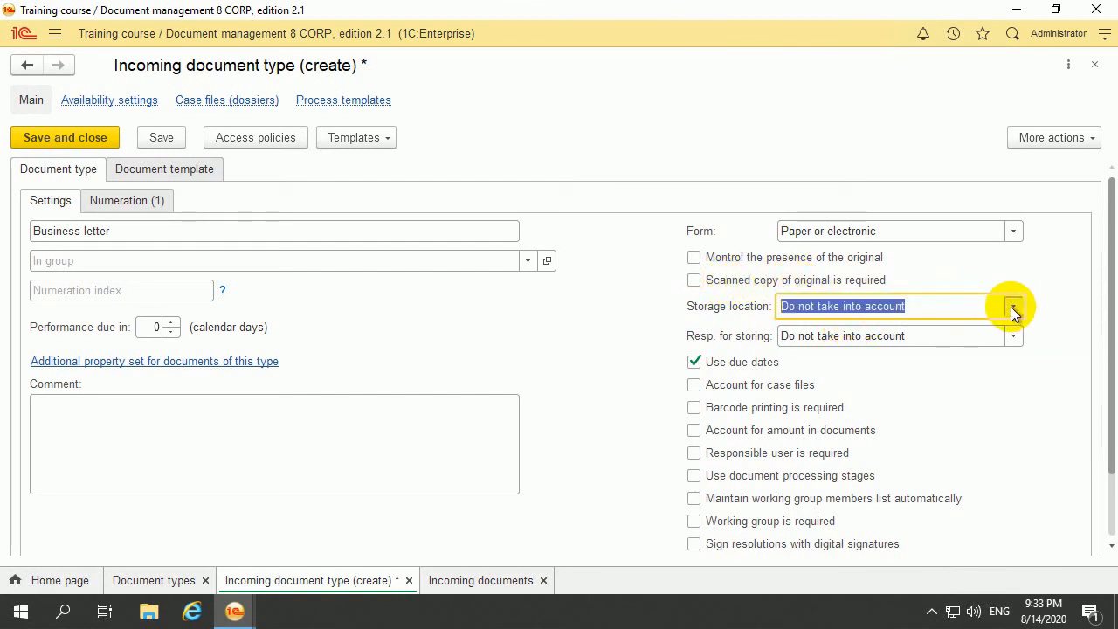
click(989, 415)
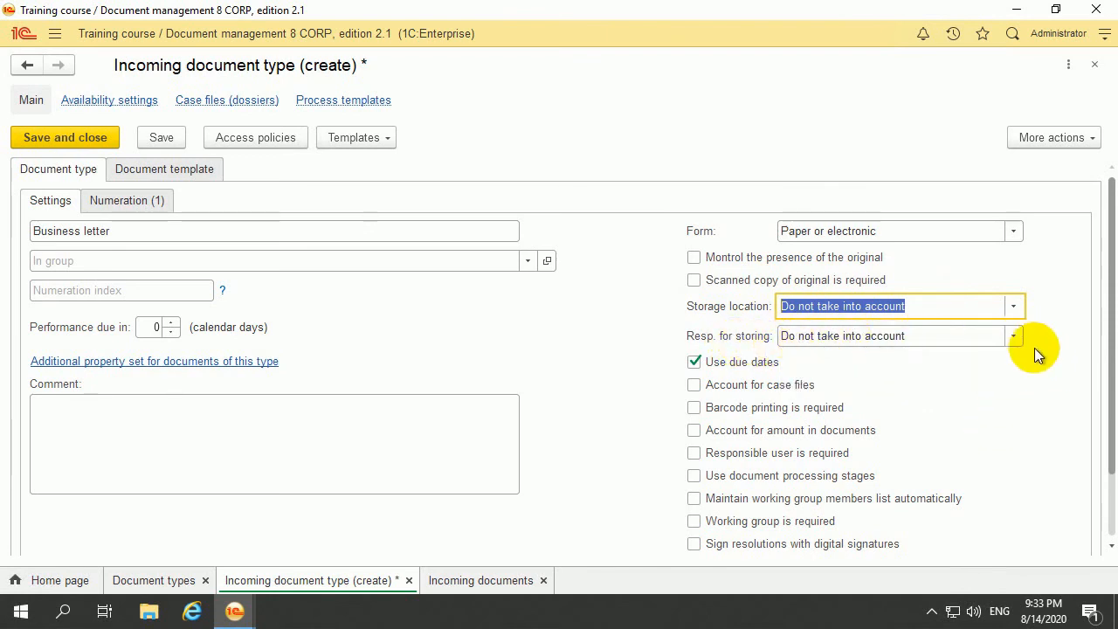
click(1014, 336)
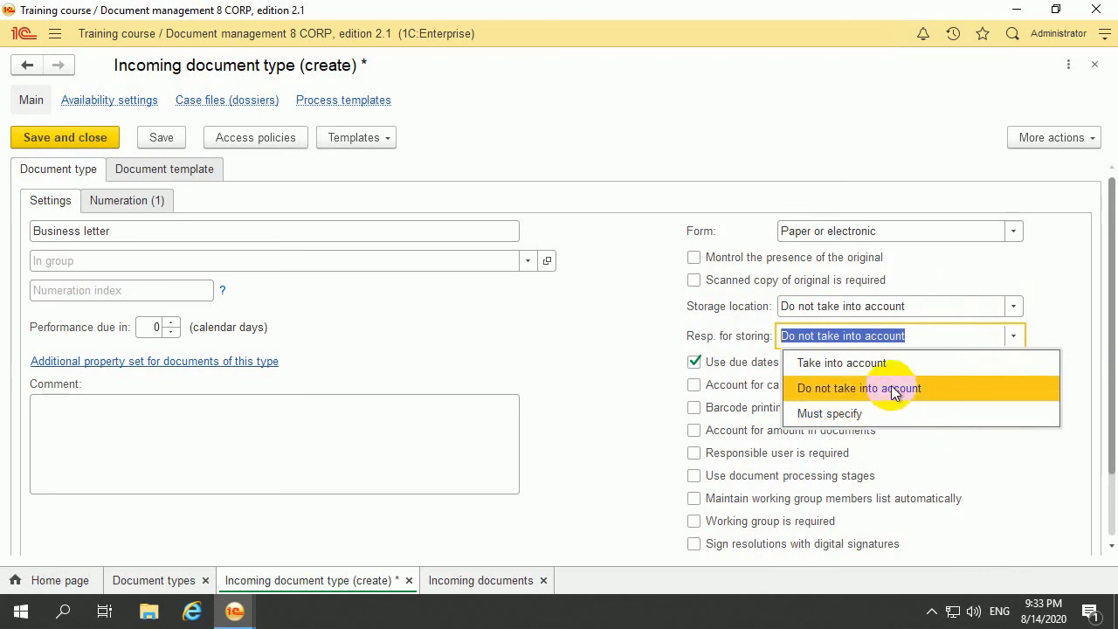
click(905, 429)
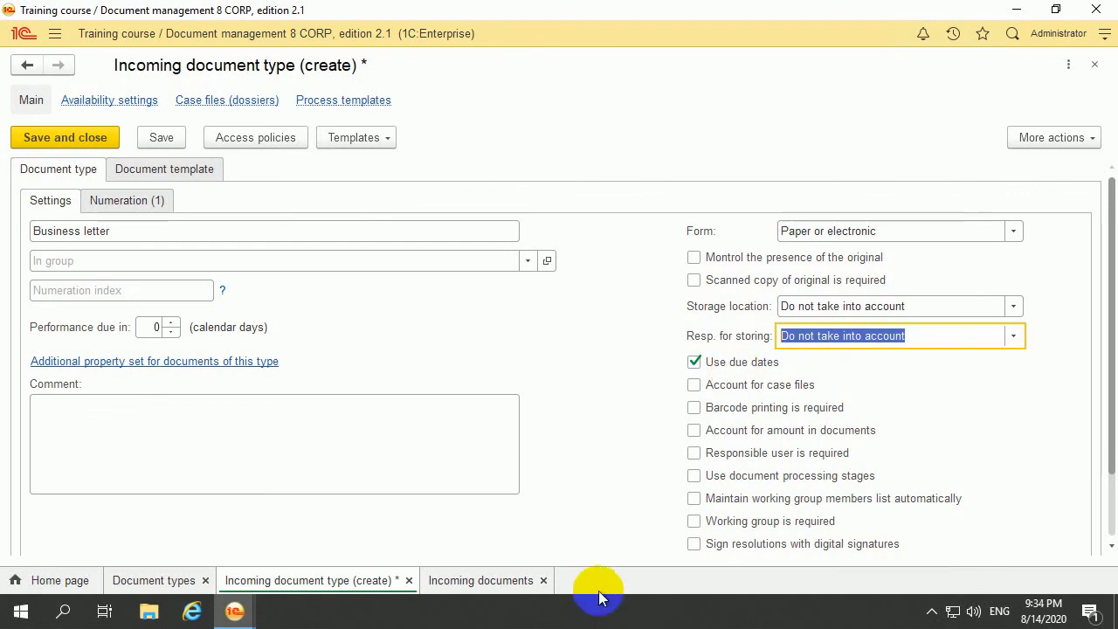
click(94, 138)
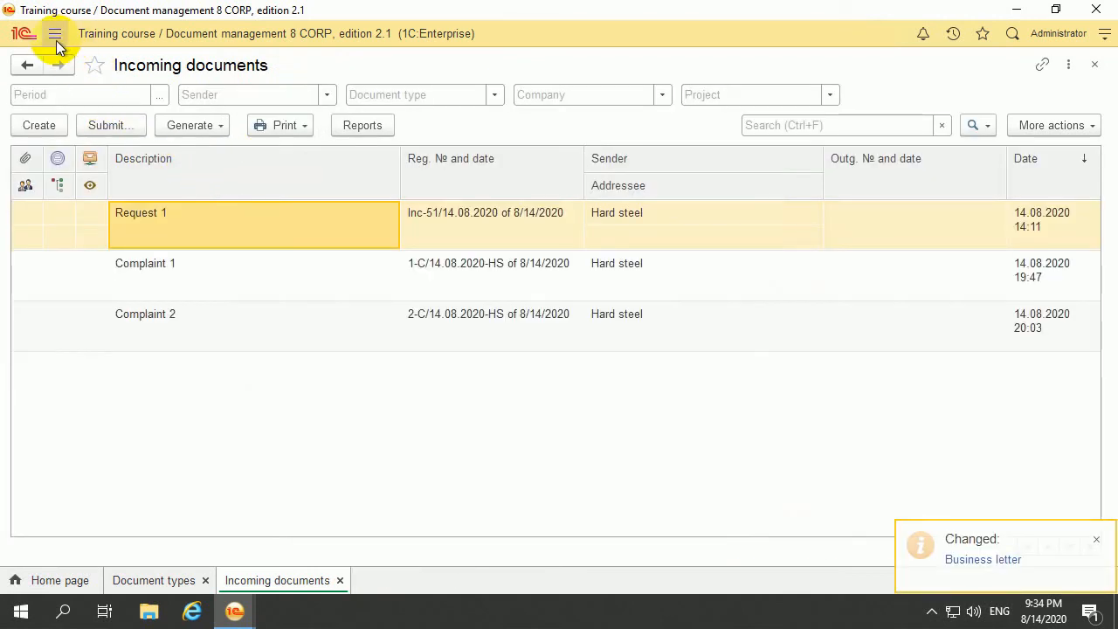
Create a new incoming document from the Business letter template.
click(35, 126)
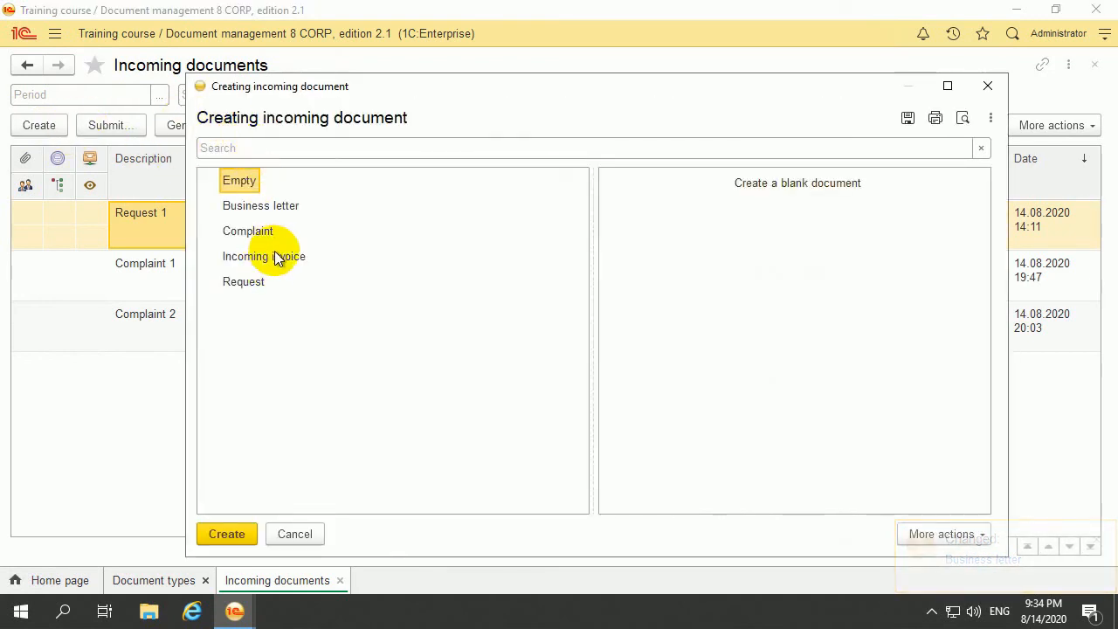
click(285, 208)
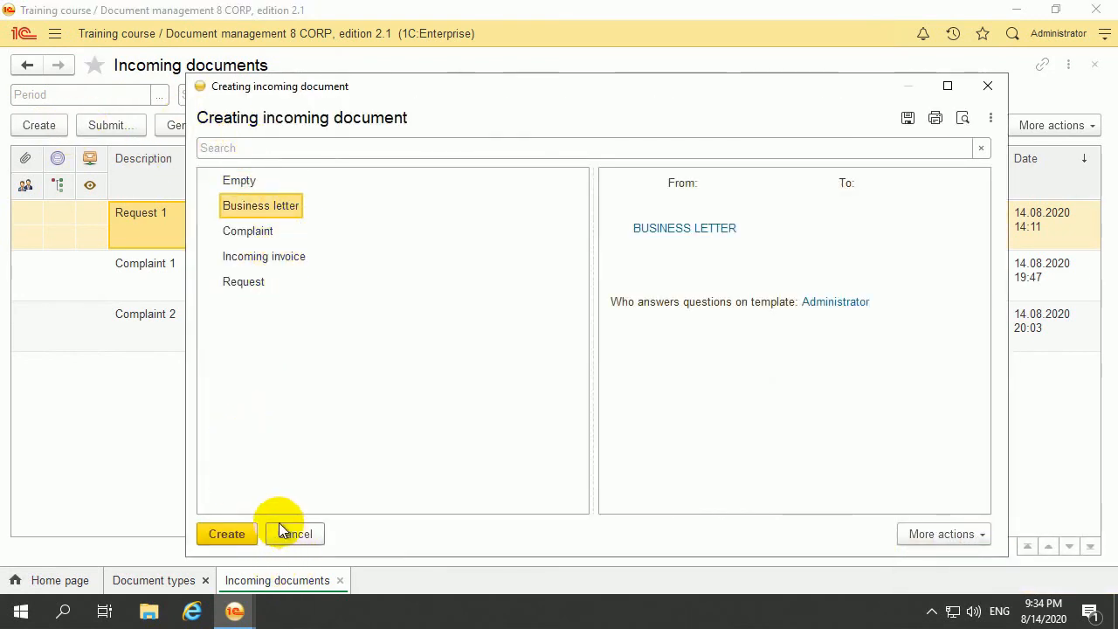
click(233, 531)
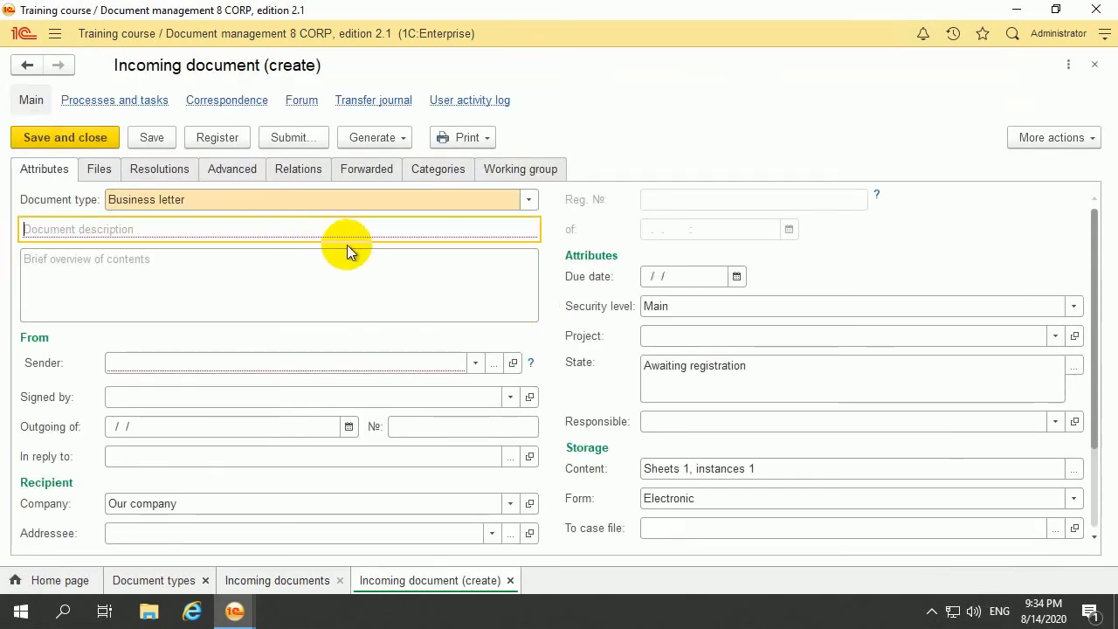
Keep Business letter as the document type and enter Business letter 1 as the document description.
click(369, 199)
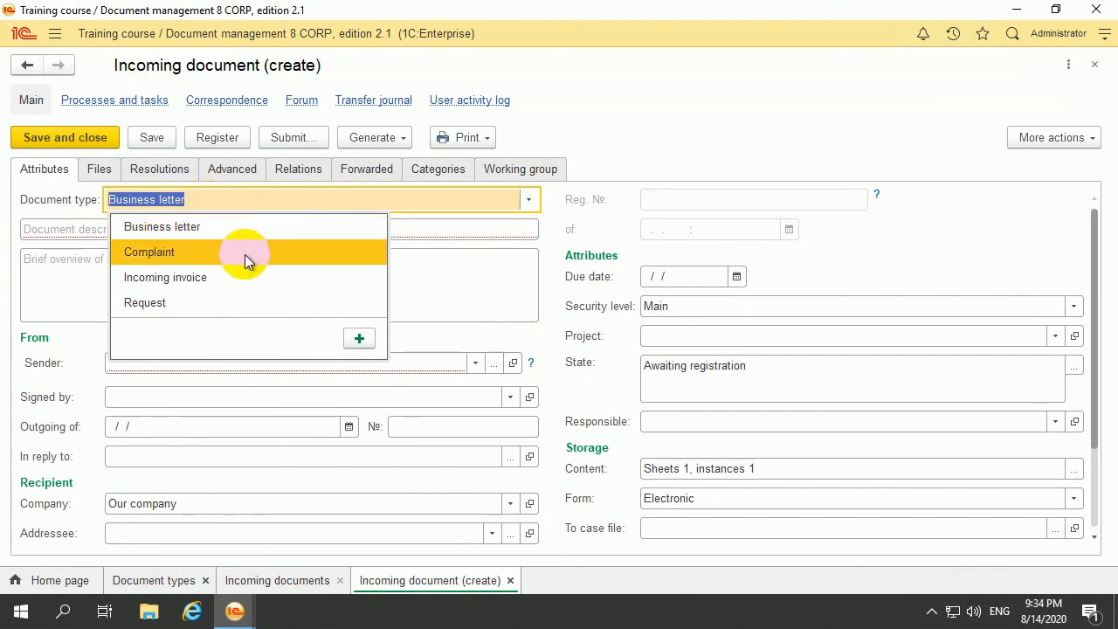
click(105, 235)
click(117, 232)
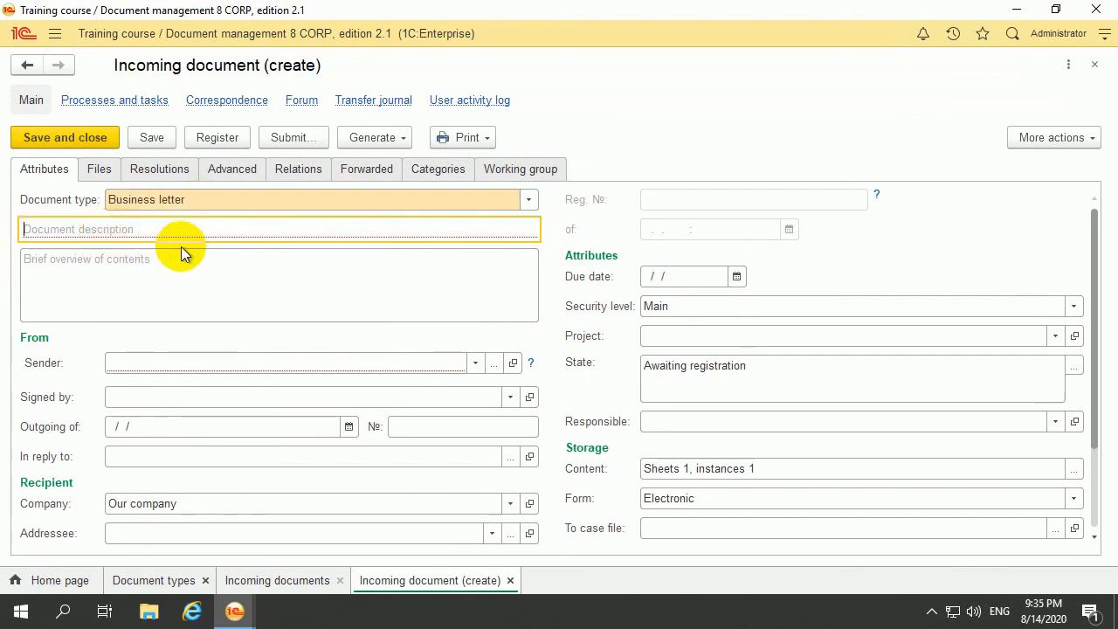
text(Business letter 1)
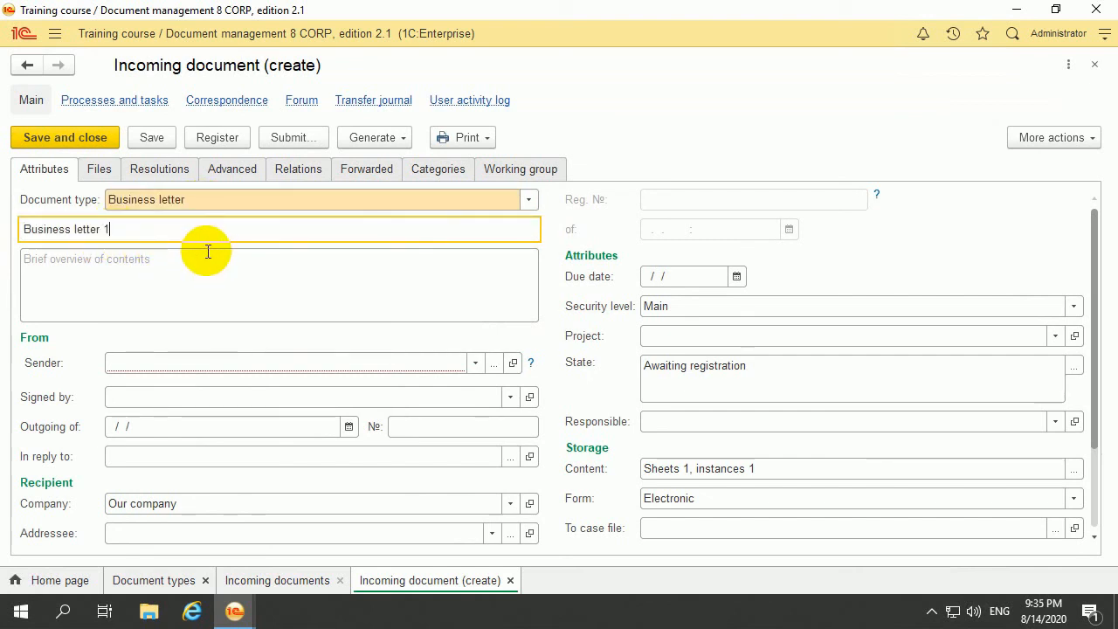
Choose Hard steel as the sender of the new document and save it without closing the card.
click(490, 360)
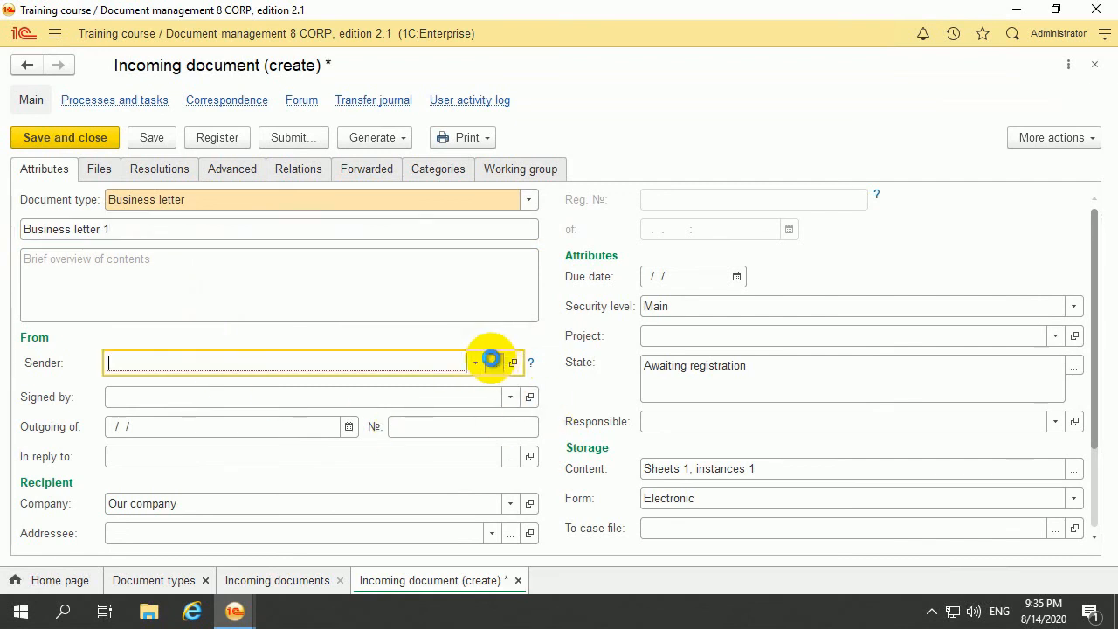
double_click(430, 209)
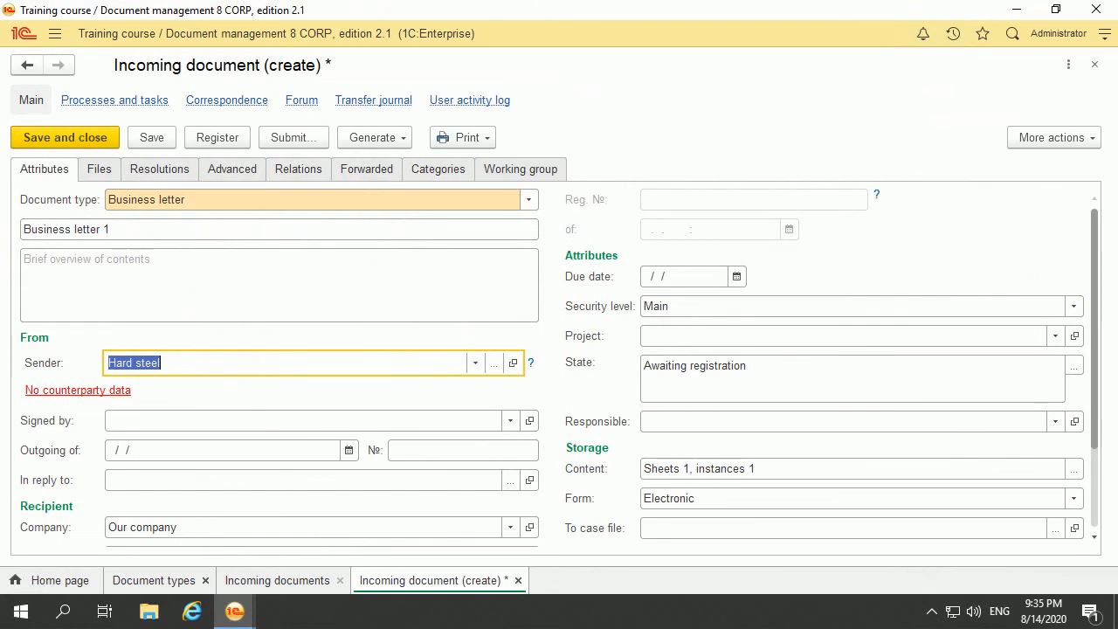
mouse_move(1092, 299)
mouse_down()
mouse_move(1094, 388)
mouse_move(1094, 293)
mouse_up()
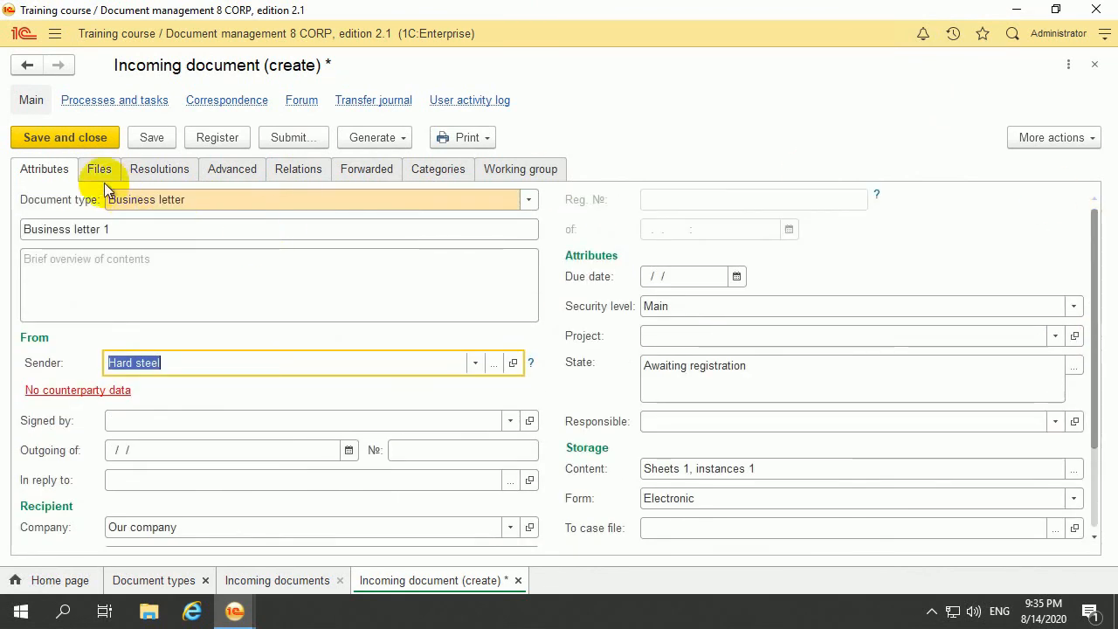
click(133, 137)
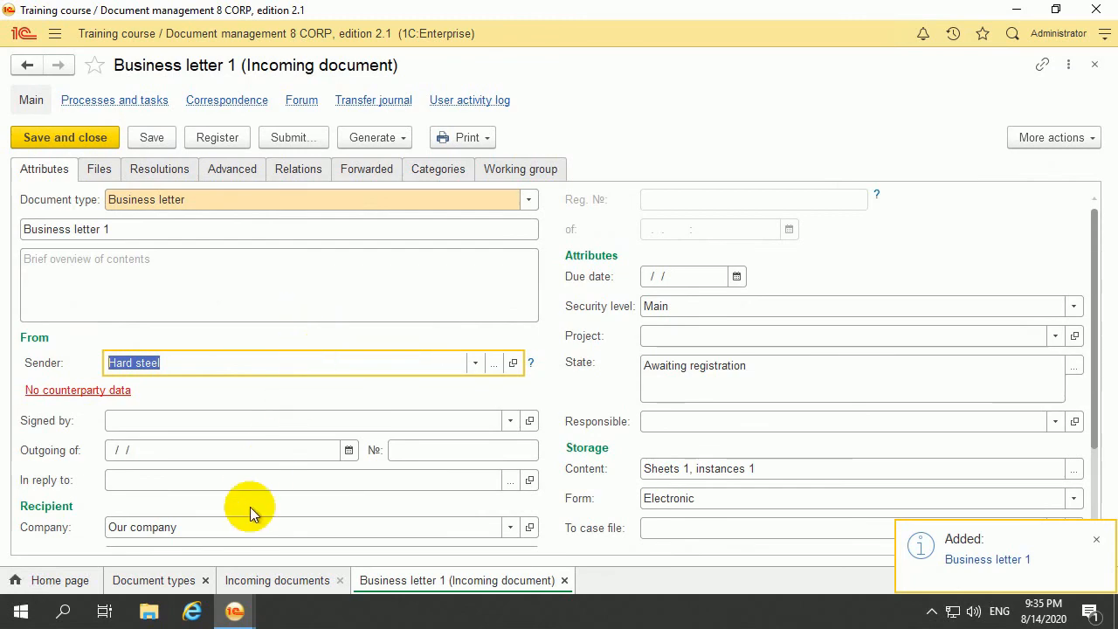
Close the list of incoming documents and open the Business letter type from the incoming document types.
click(236, 581)
click(340, 580)
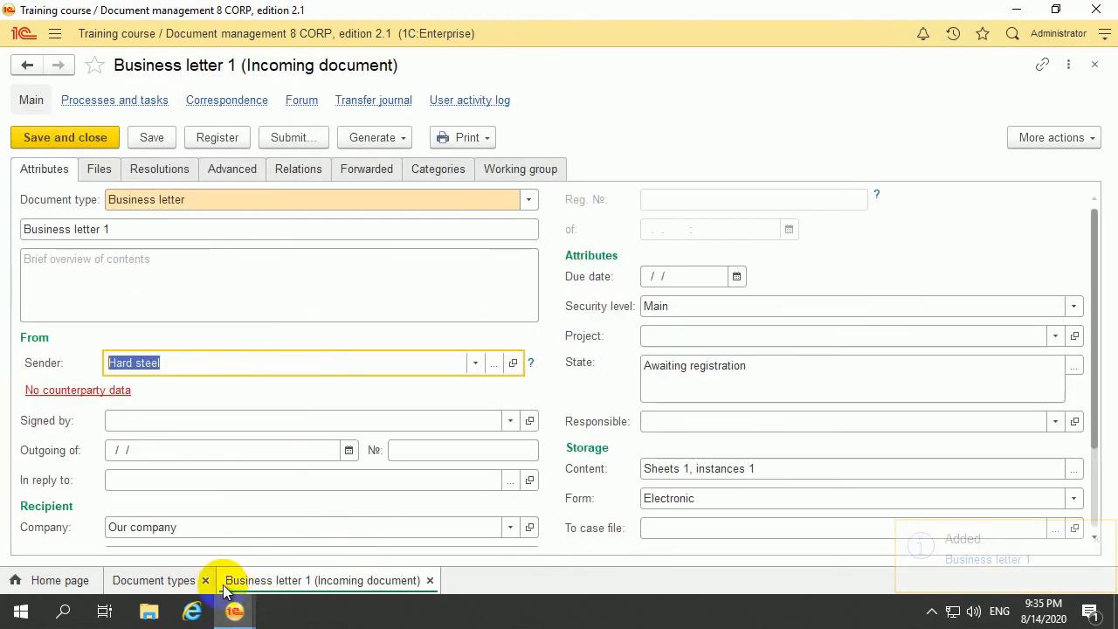
click(159, 579)
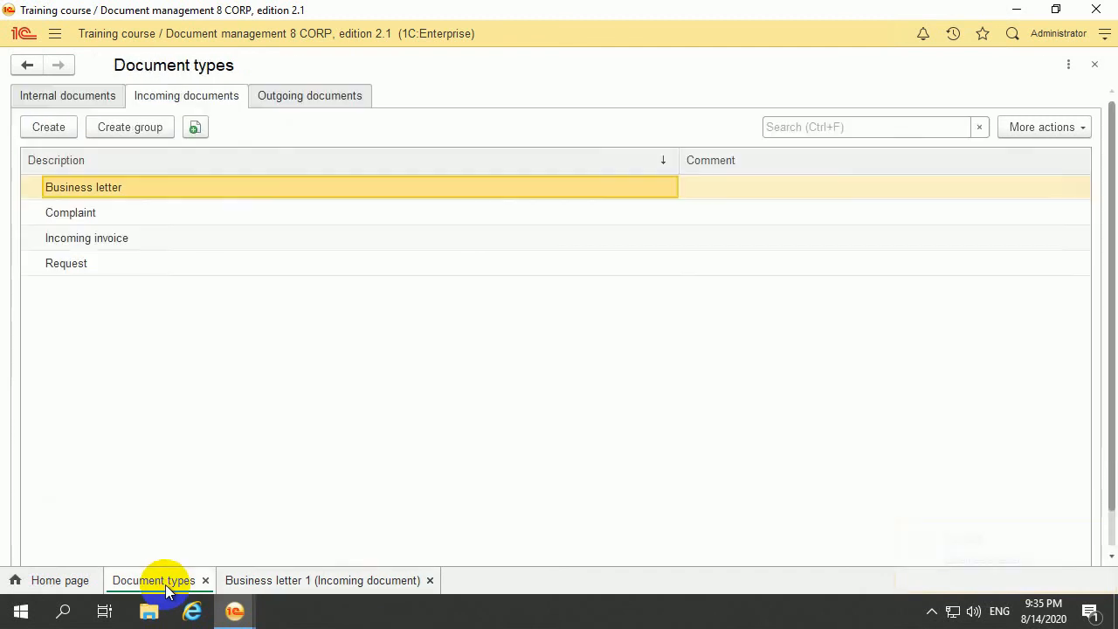
double_click(280, 190)
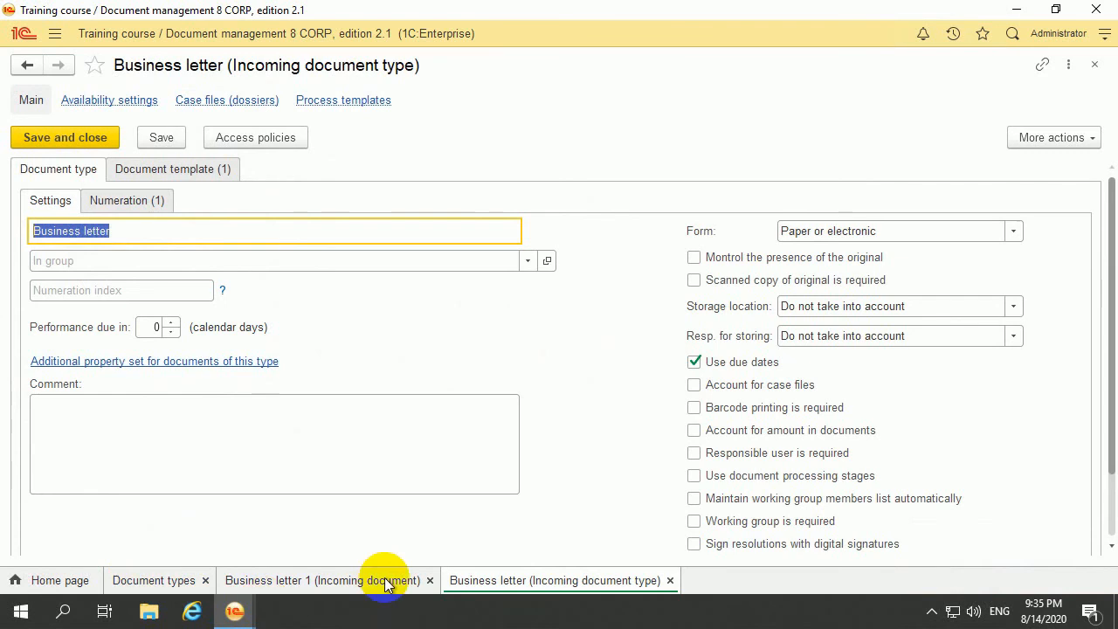
Compare the Business letter type's settings with the attributes on the Business letter 1 card, including the storage section.
click(314, 578)
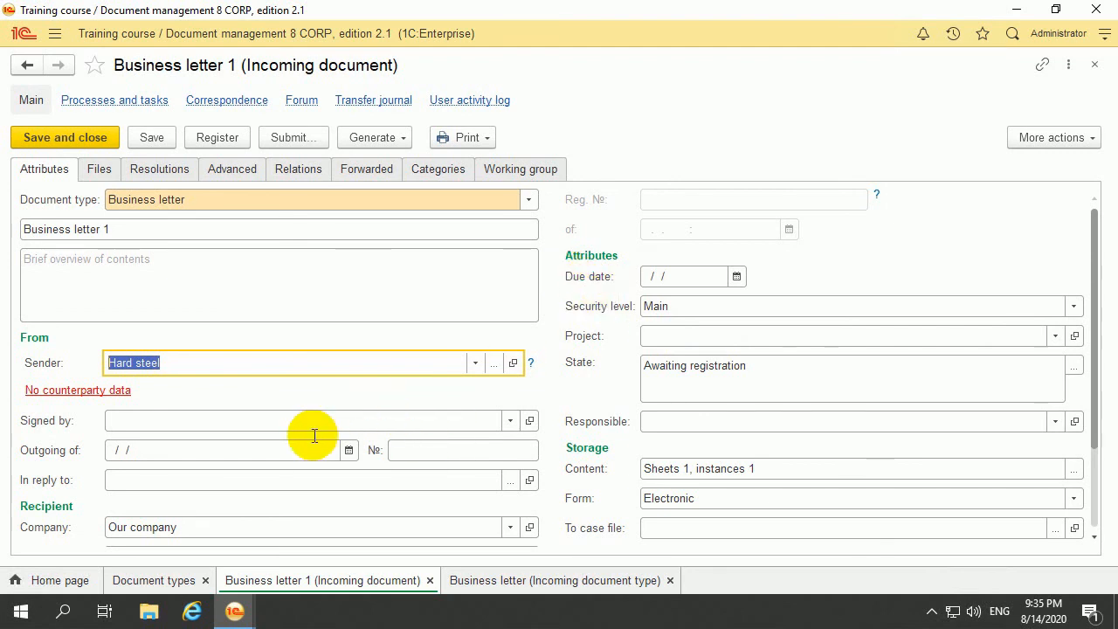
click(179, 580)
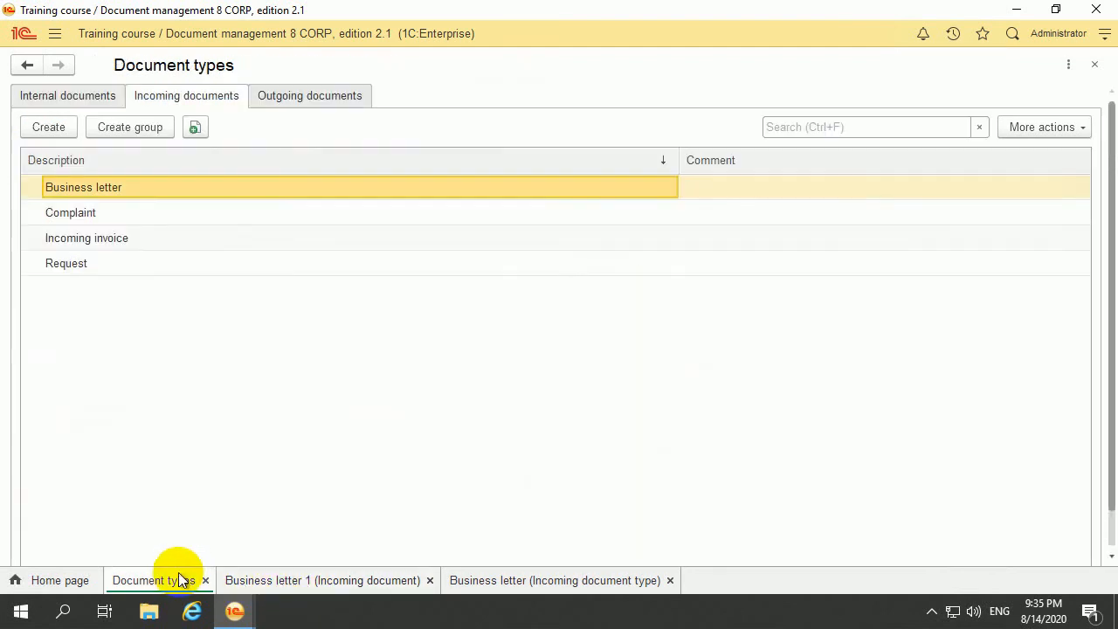
click(591, 578)
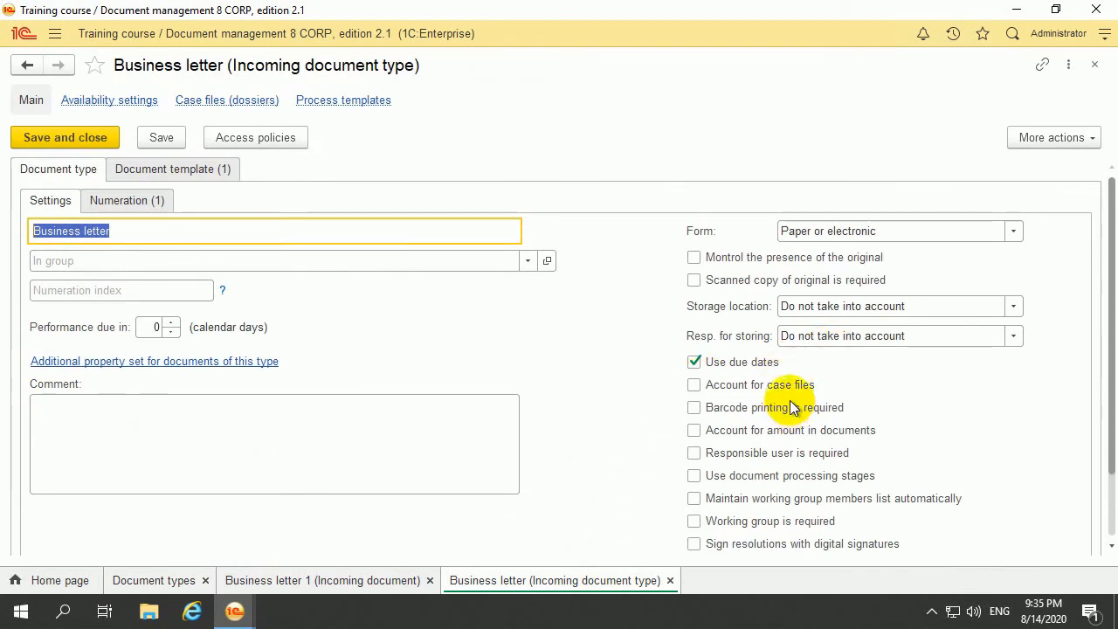
click(365, 578)
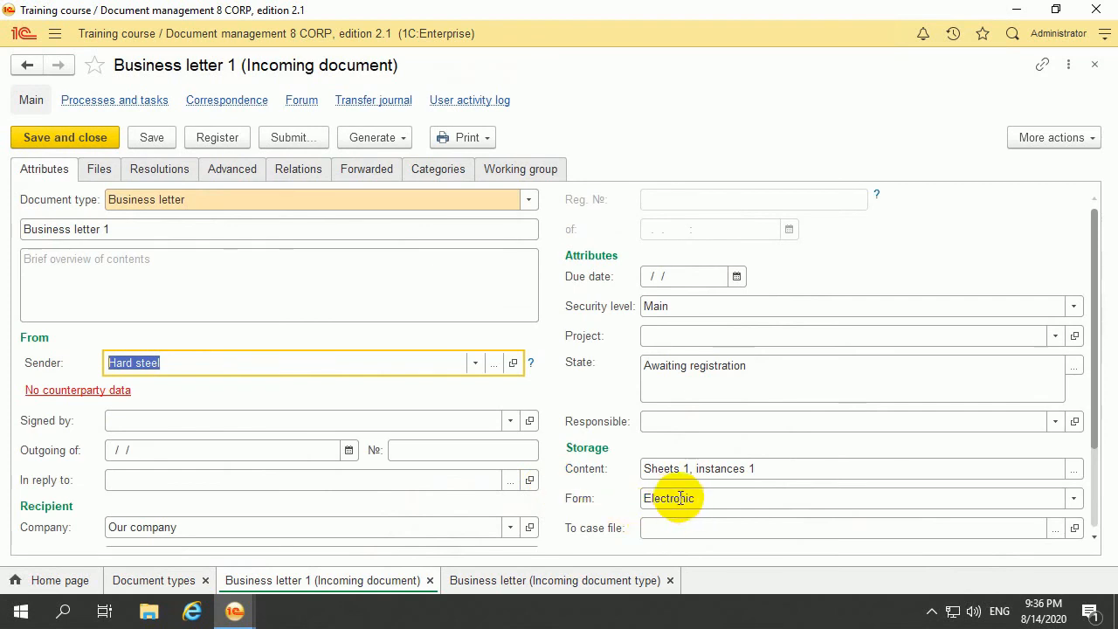
scroll(697, 508, down, 2)
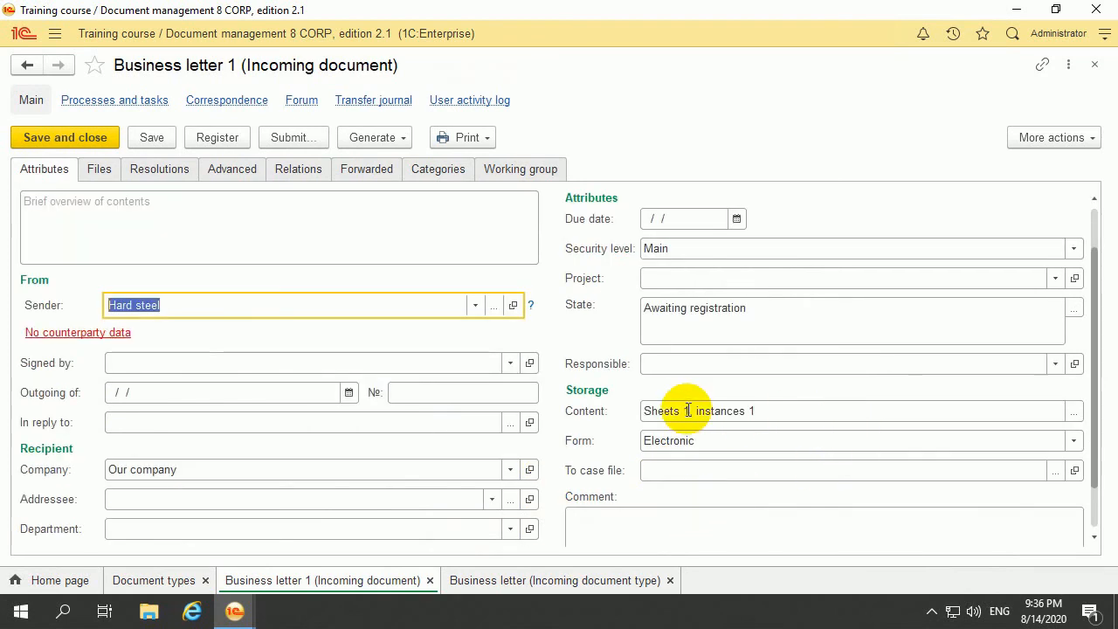
scroll(698, 441, up, 2)
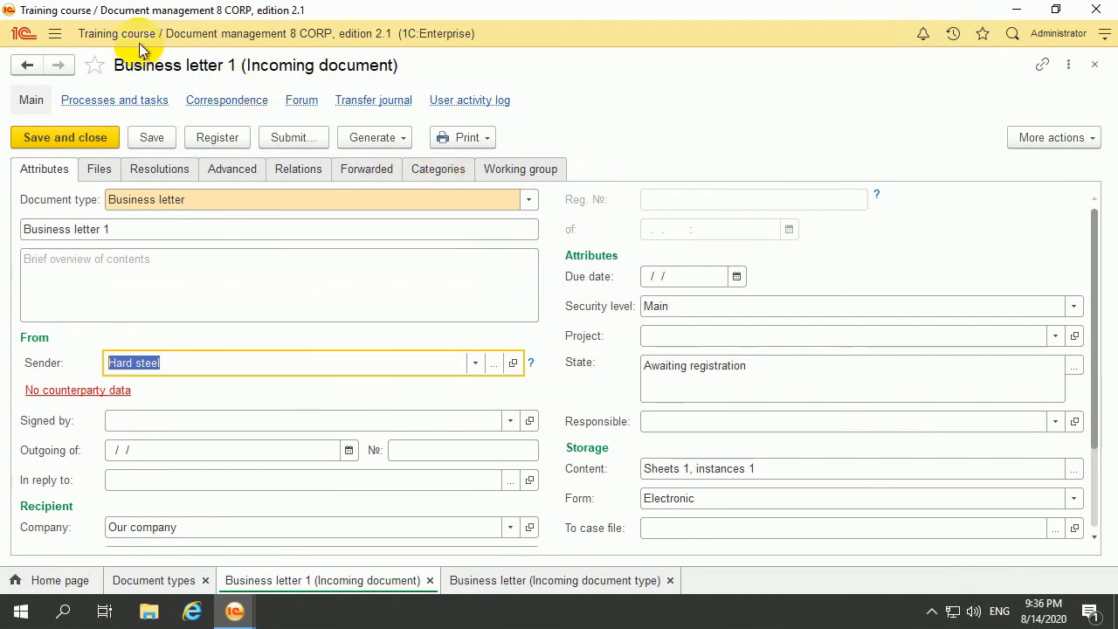
Open the Incoming documents numerator from the reference information and review the elements available for its number format.
click(55, 40)
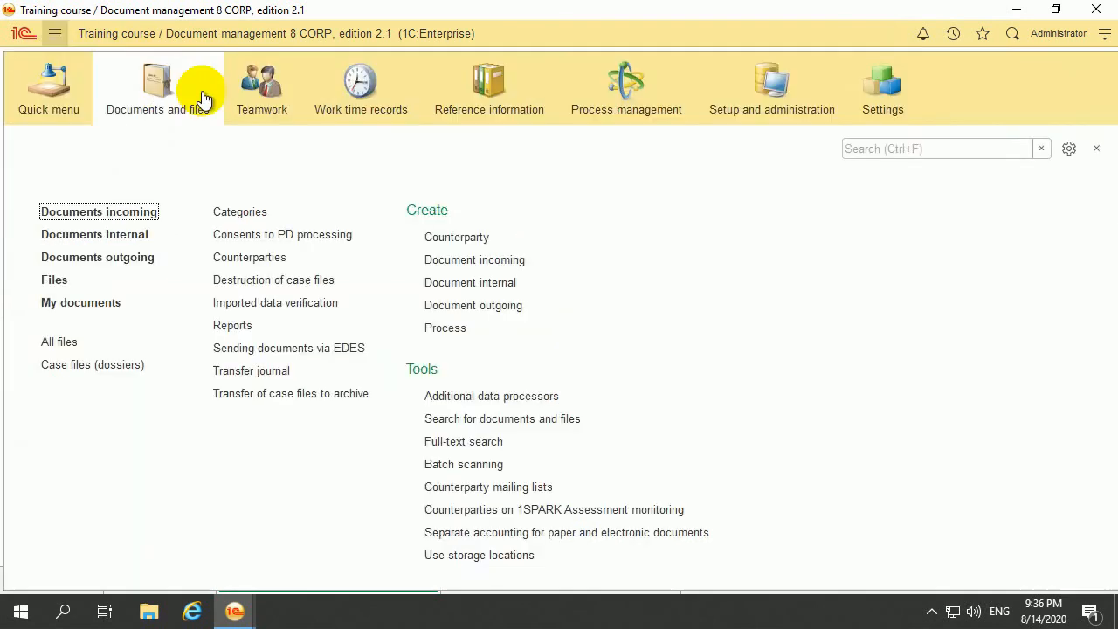
click(469, 111)
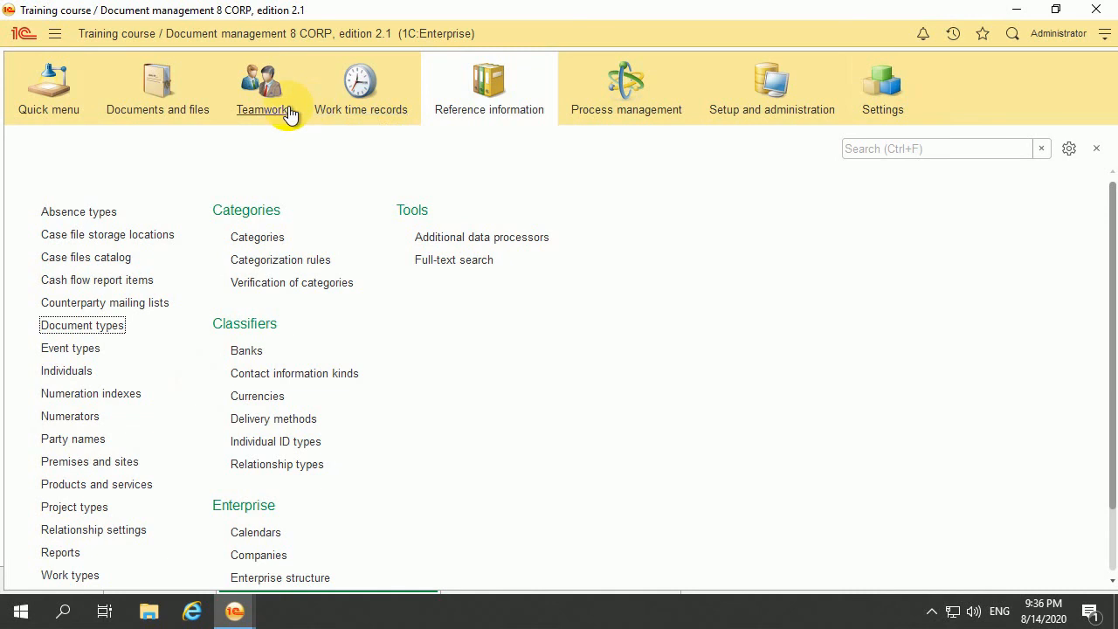
click(87, 417)
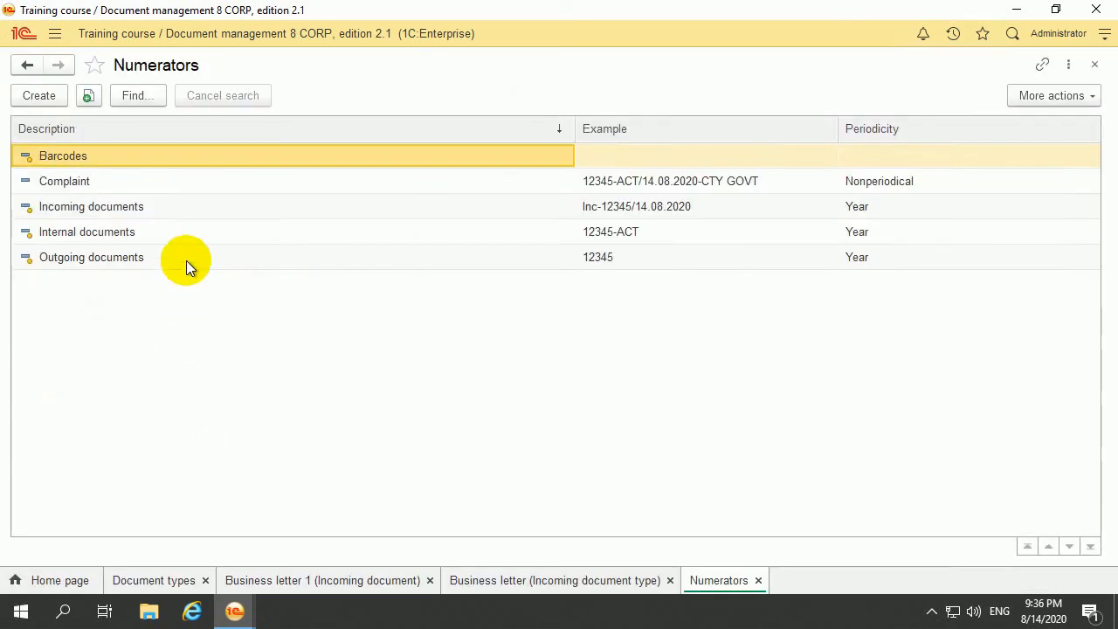
double_click(161, 206)
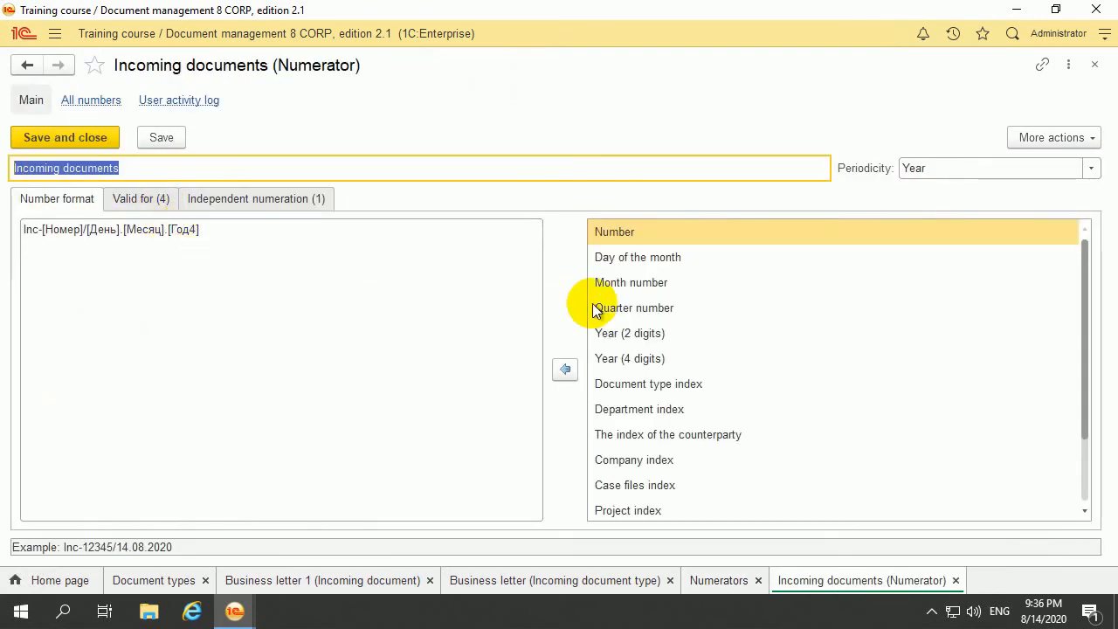
scroll(708, 318, down, 3)
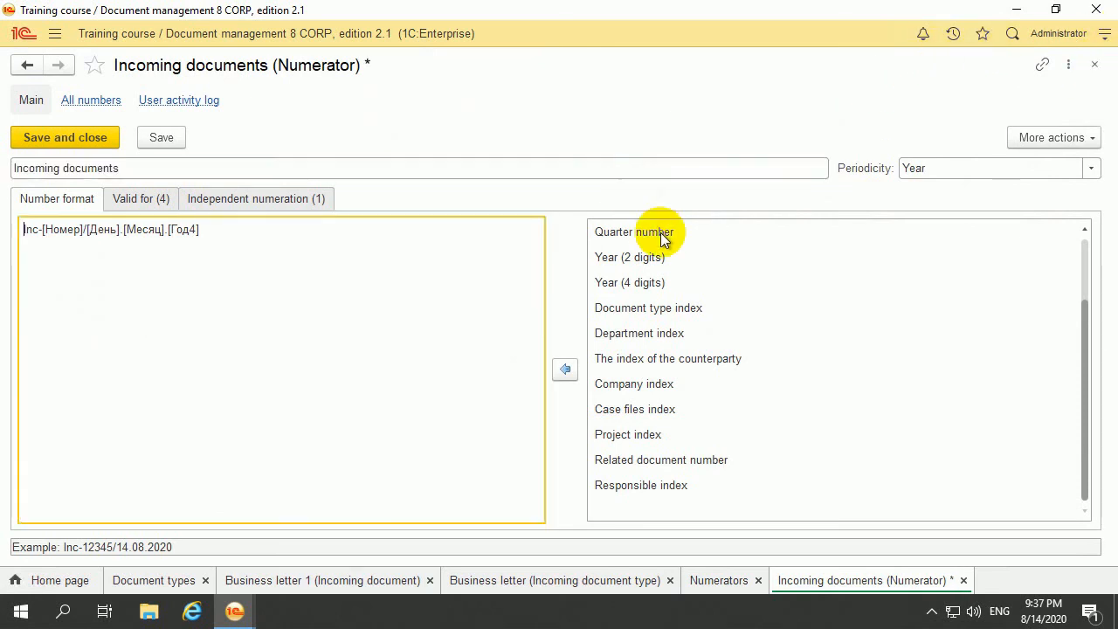
Review the Business letter type's accounting options and examine the Business letter 1 card for an amount attribute.
click(373, 580)
click(574, 580)
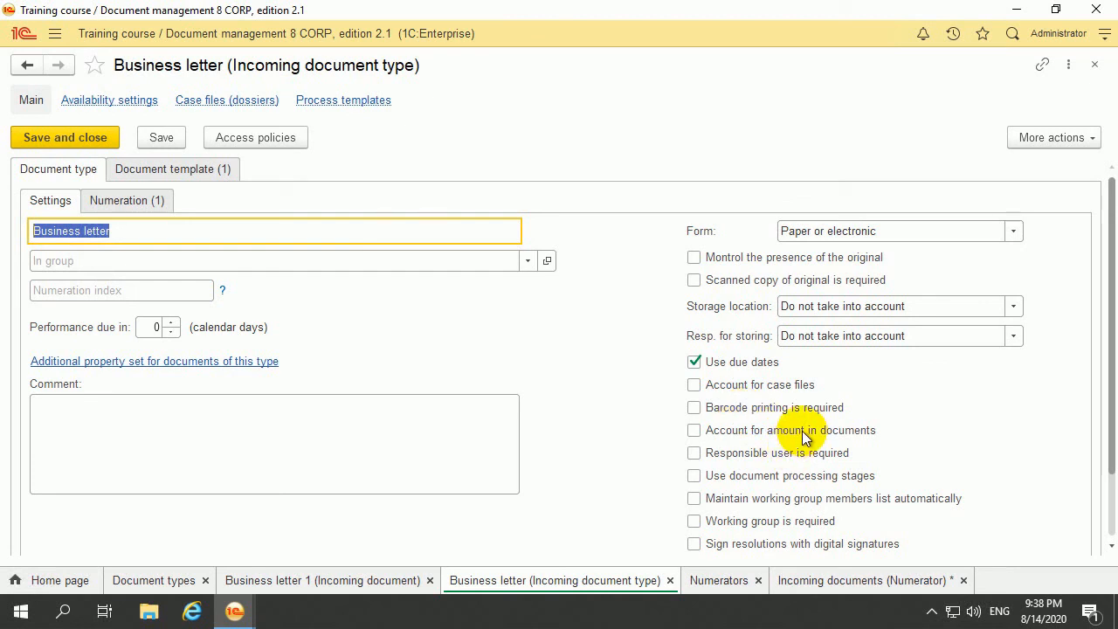
click(385, 581)
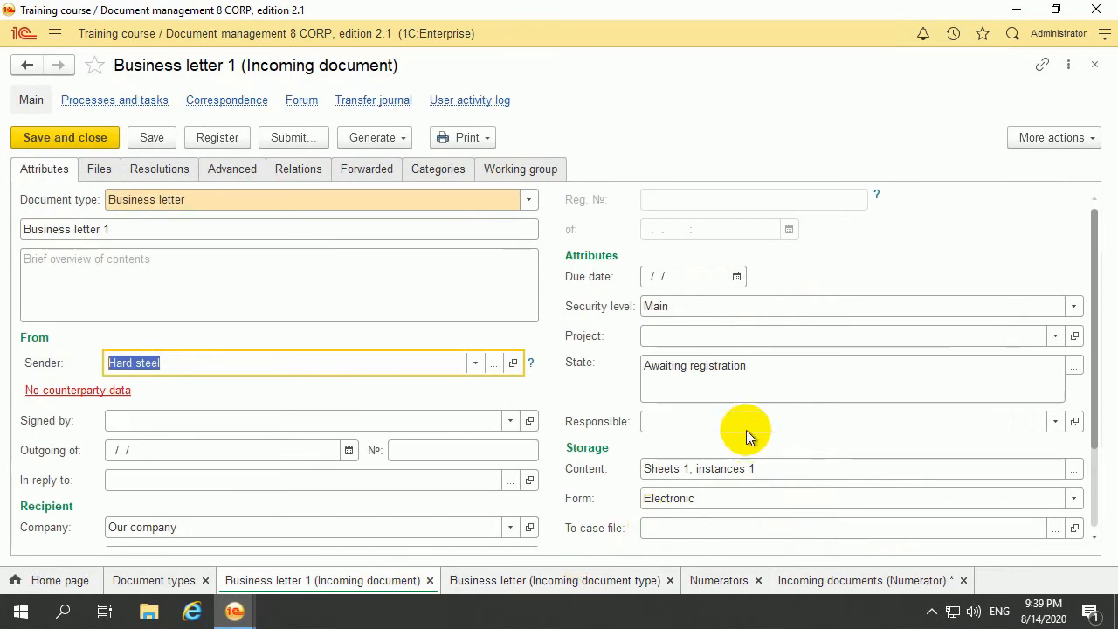
scroll(729, 397, down, 3)
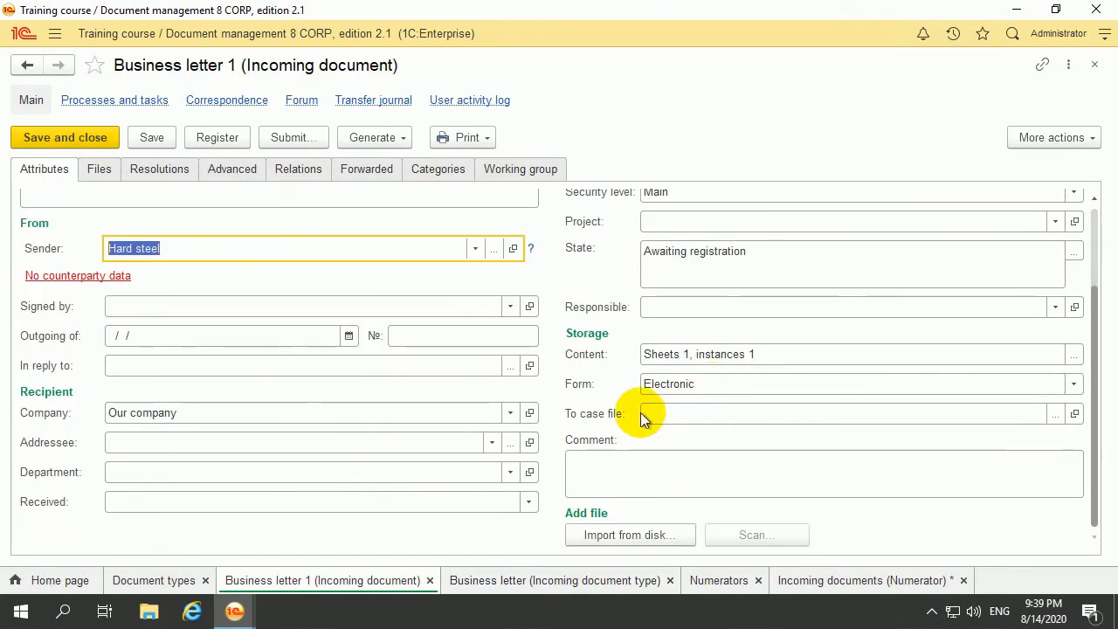
scroll(644, 411, up, 3)
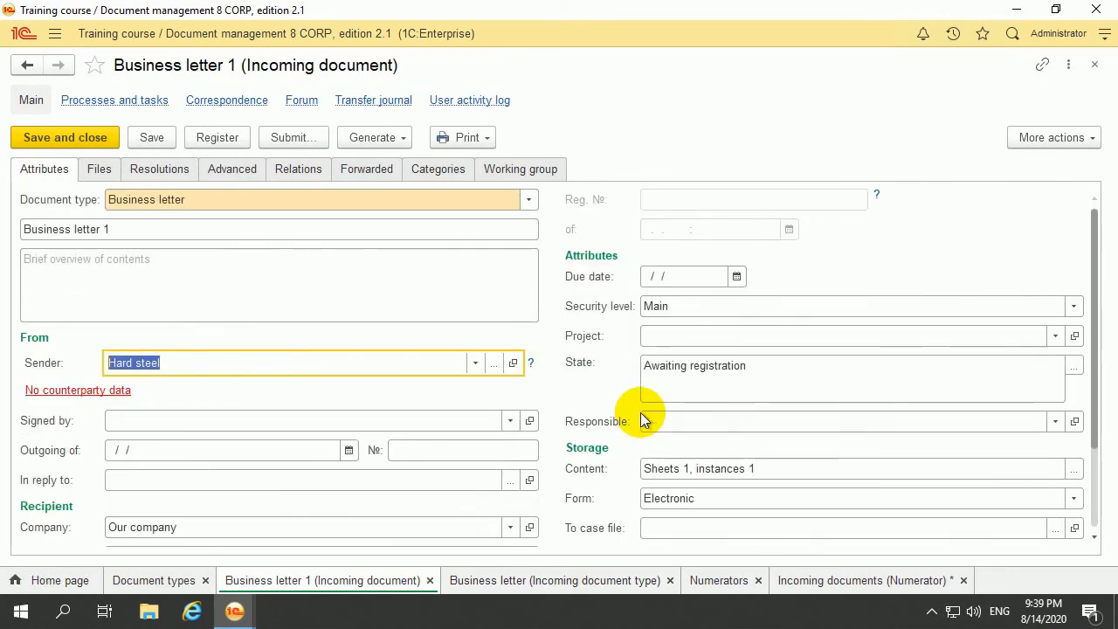
Enable Account for amount in documents for the Business letter type and save it.
click(559, 580)
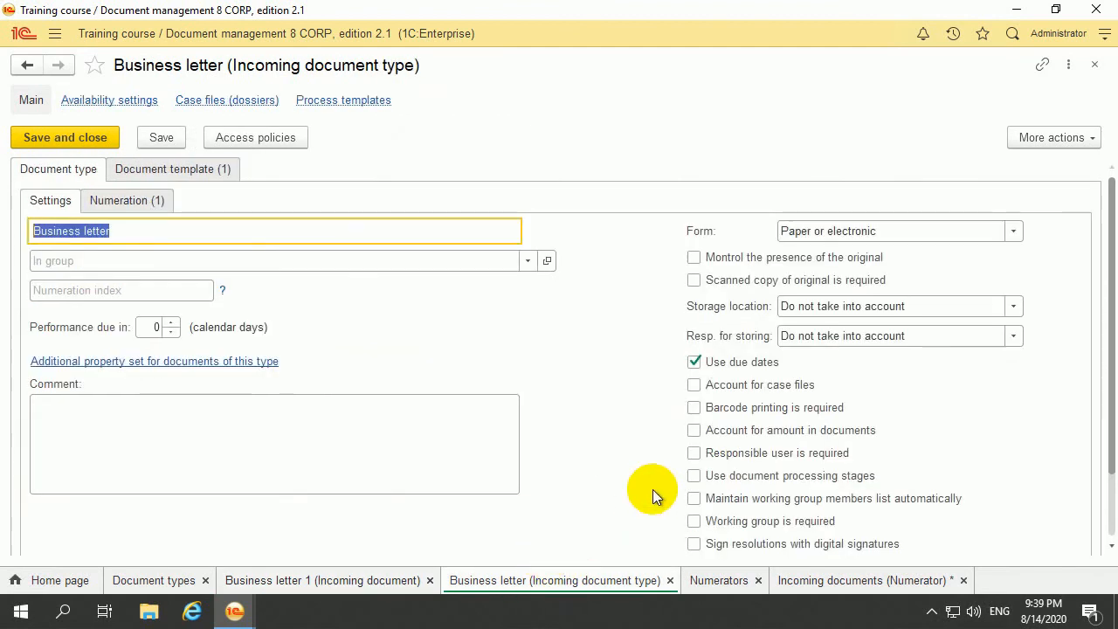
click(702, 433)
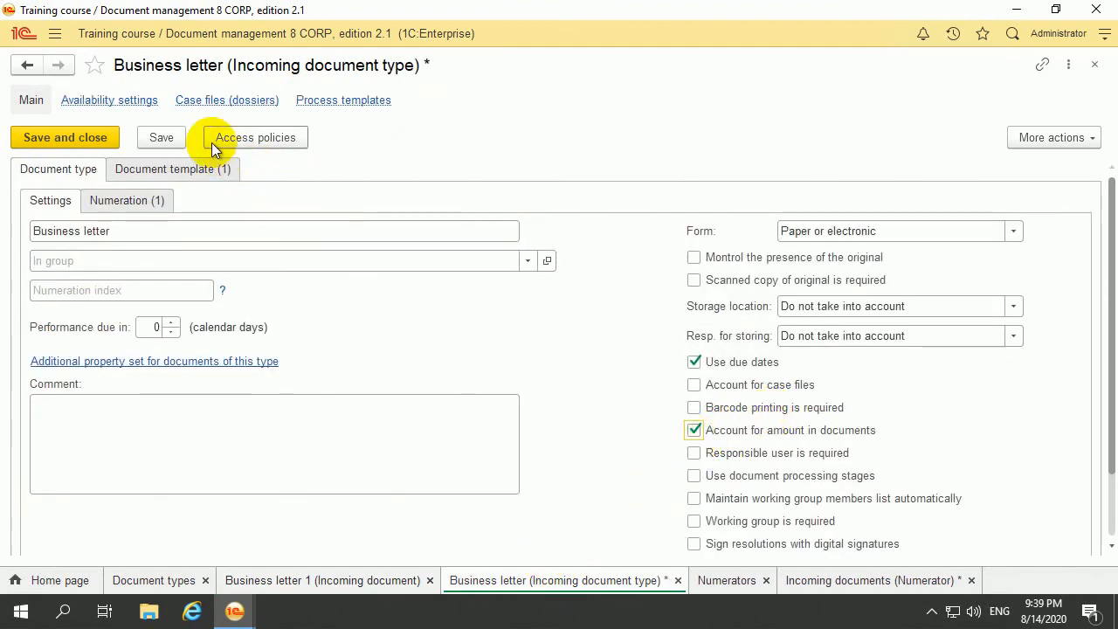
click(153, 137)
Reread the Business letter 1 card to refresh its attributes with the changed type settings.
click(404, 579)
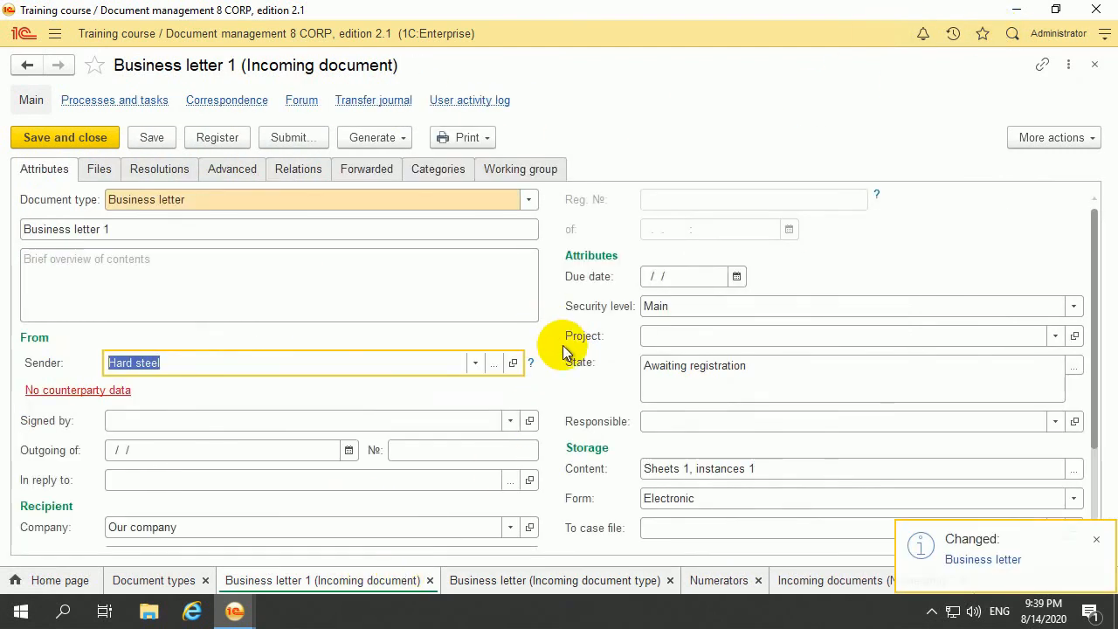
click(1018, 136)
mouse_move(1020, 218)
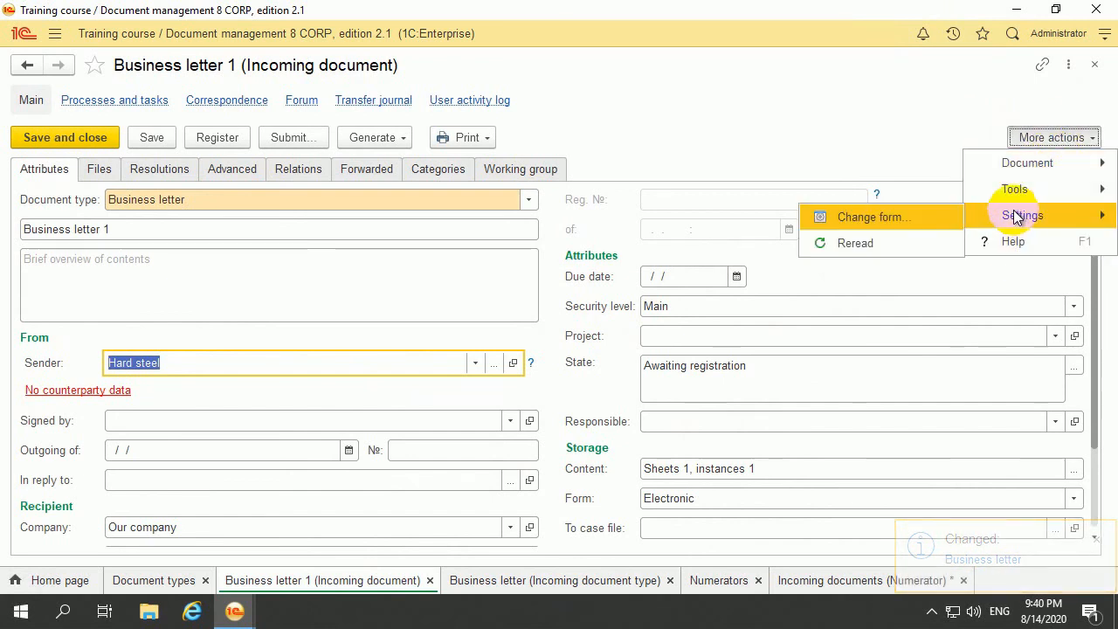
click(908, 242)
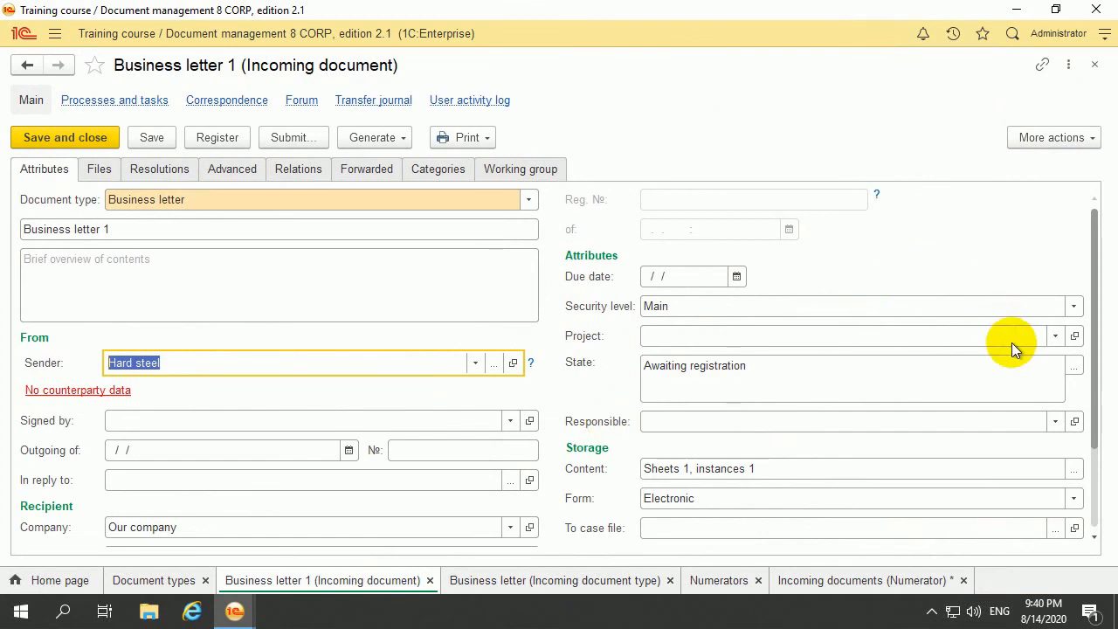
drag(1105, 275, 828, 187)
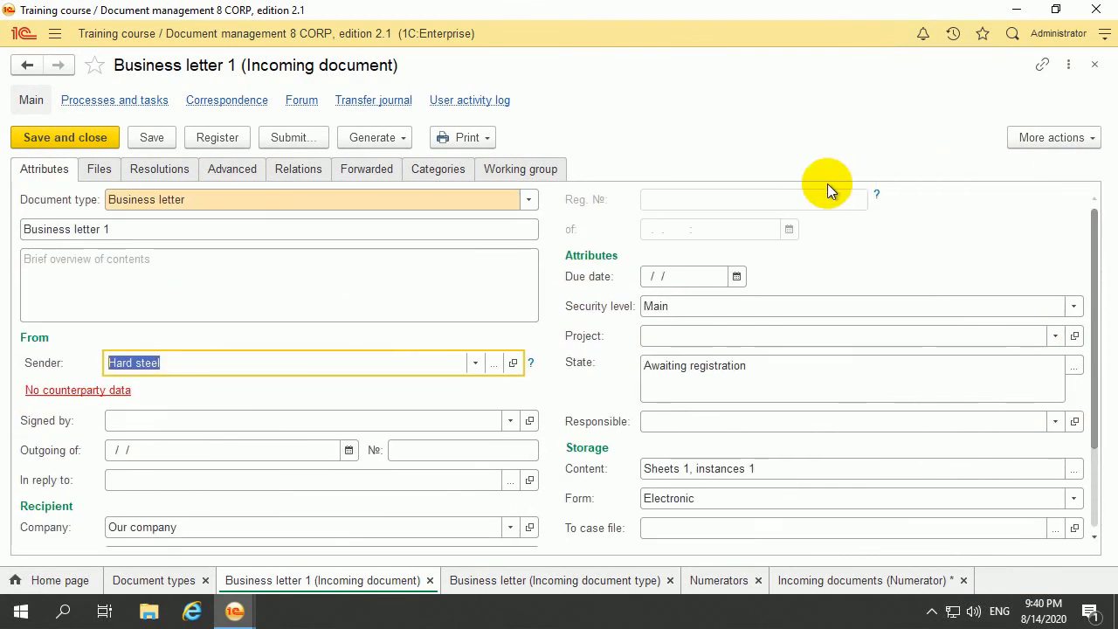
Close the Business letter 1 card without registration and reopen it from the incoming documents list.
click(1094, 64)
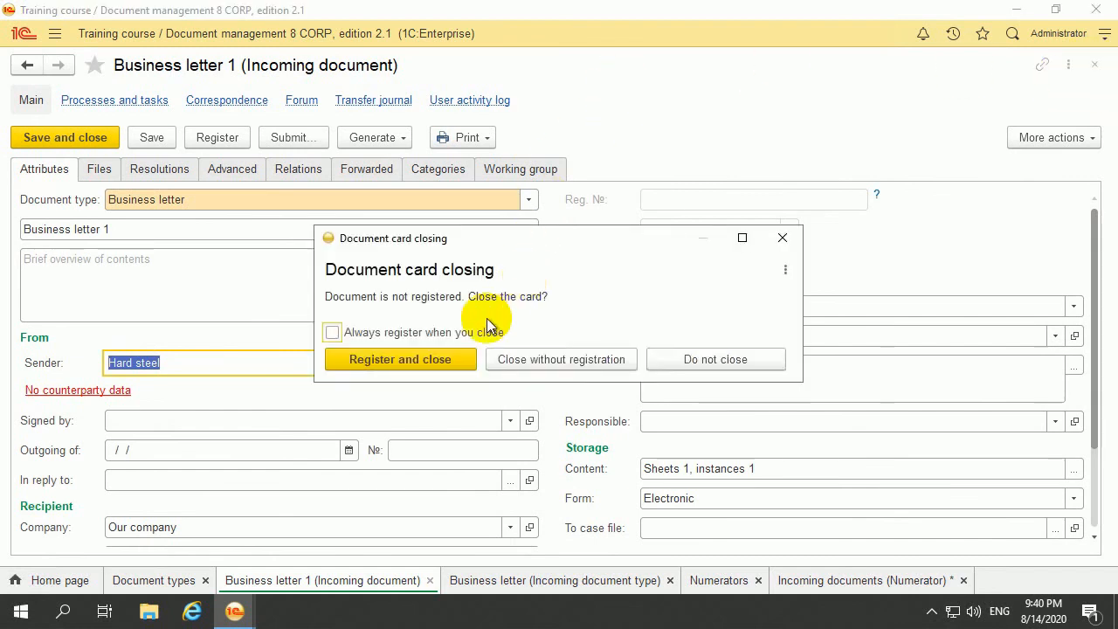
click(539, 365)
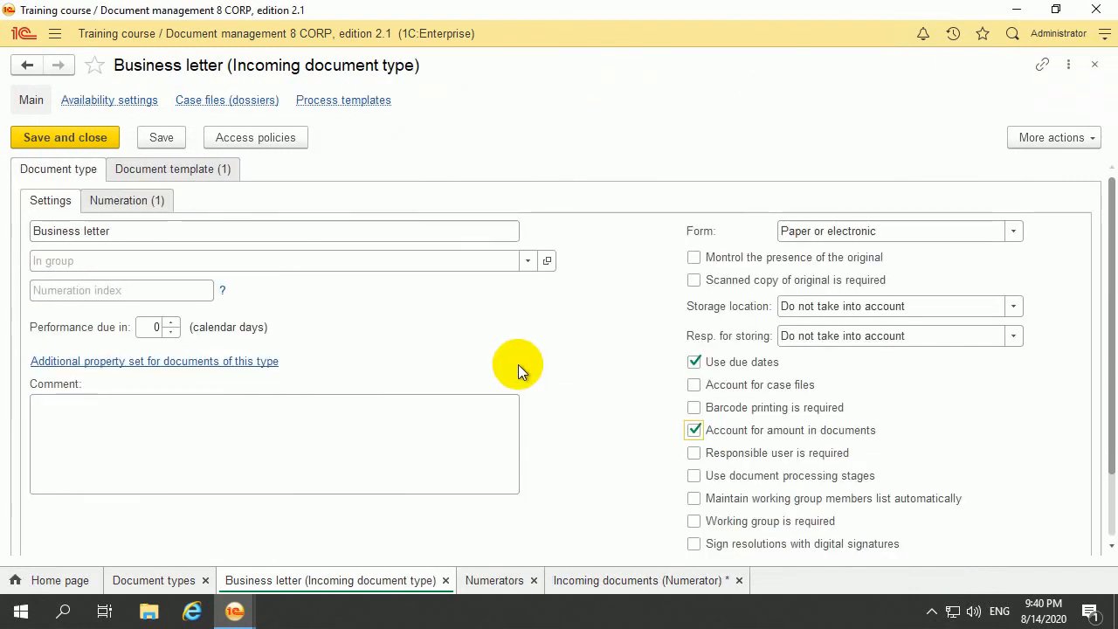
click(62, 580)
click(55, 39)
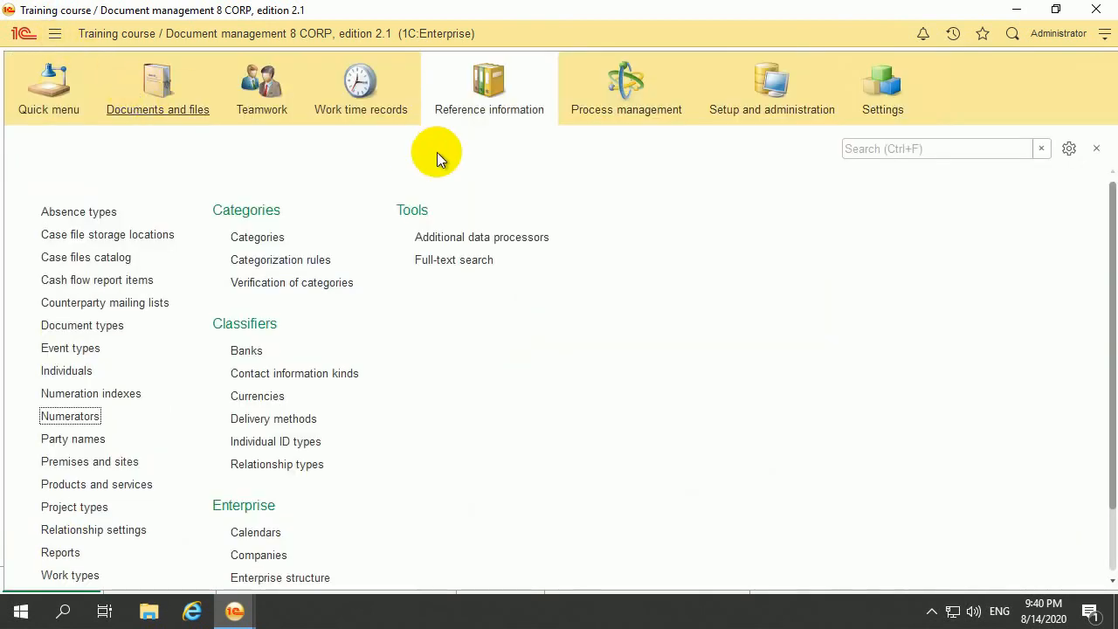
click(157, 94)
click(118, 236)
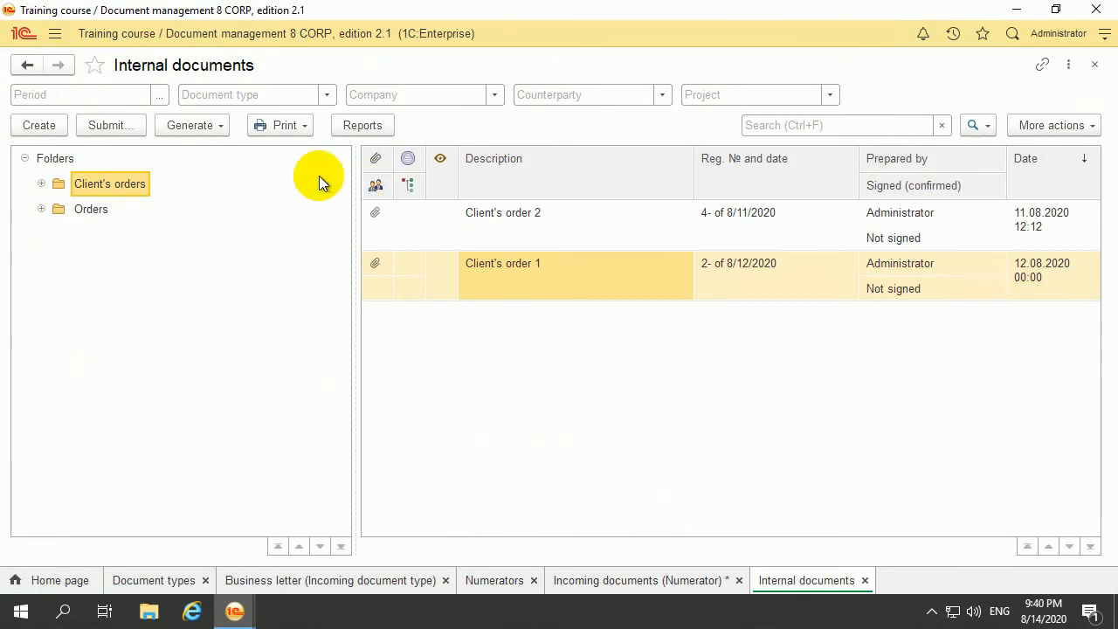
click(27, 65)
click(52, 36)
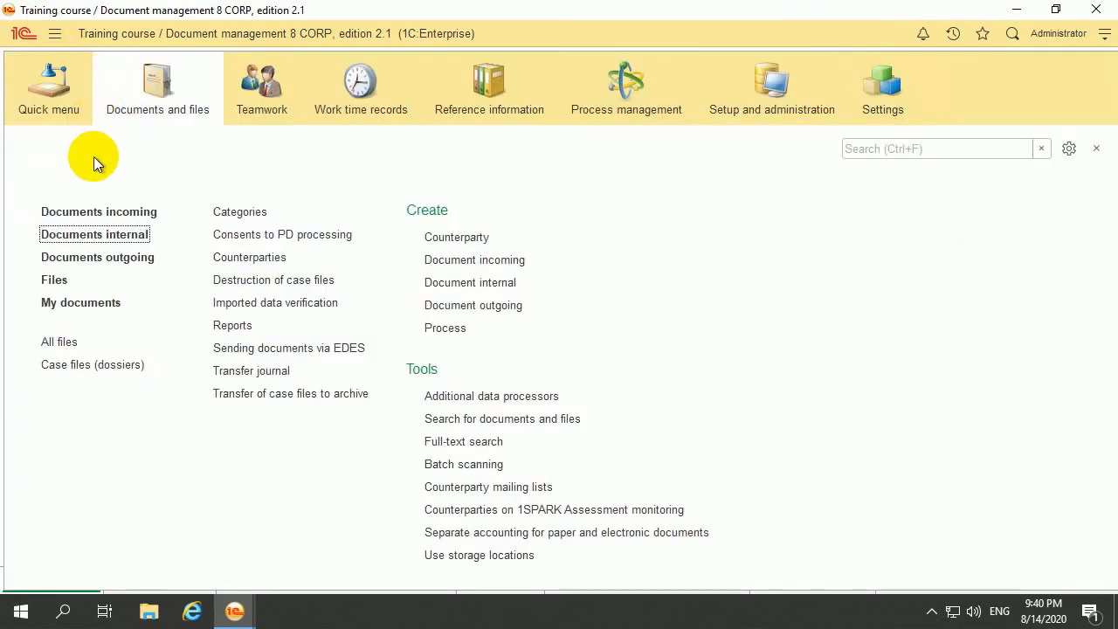
click(127, 215)
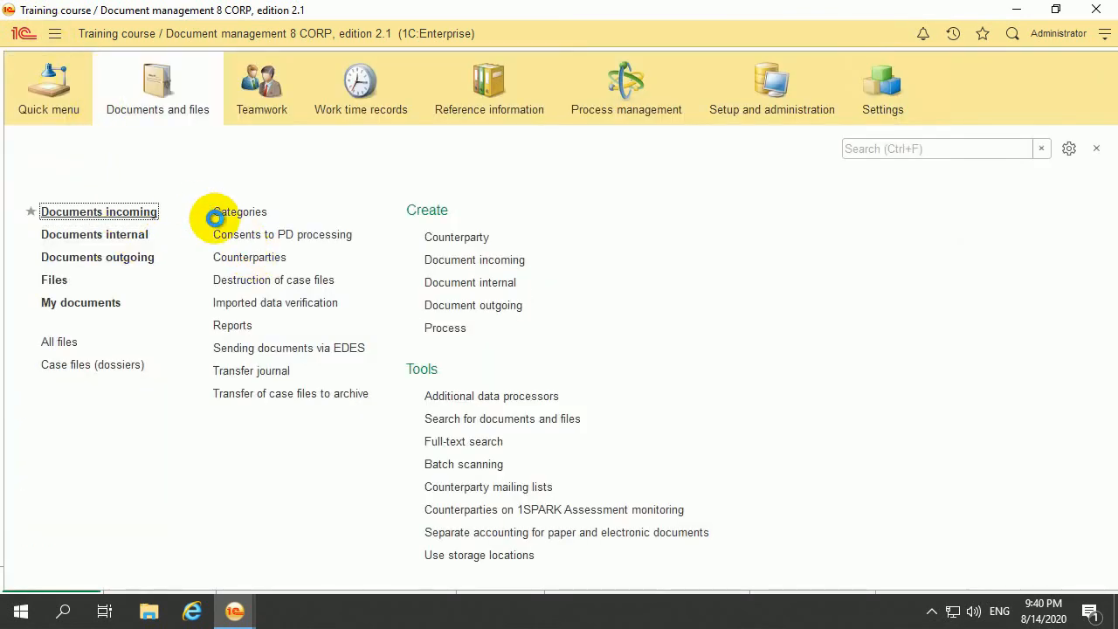
double_click(204, 365)
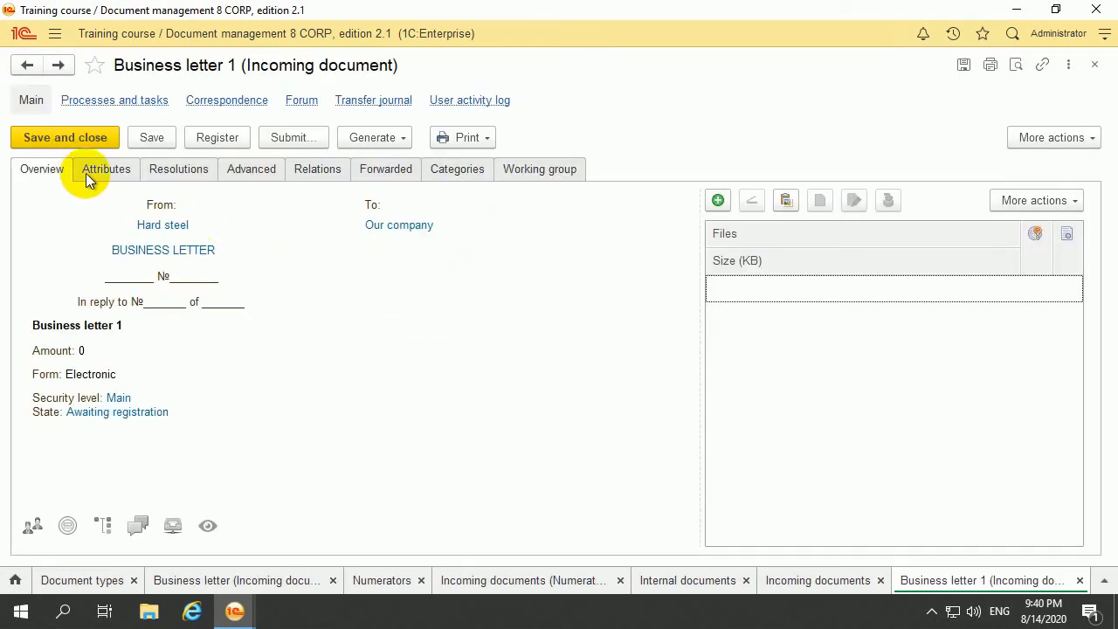
Examine the amount on the Business letter 1 card's overview and attributes, and list the available currencies.
drag(91, 360, 117, 209)
click(122, 171)
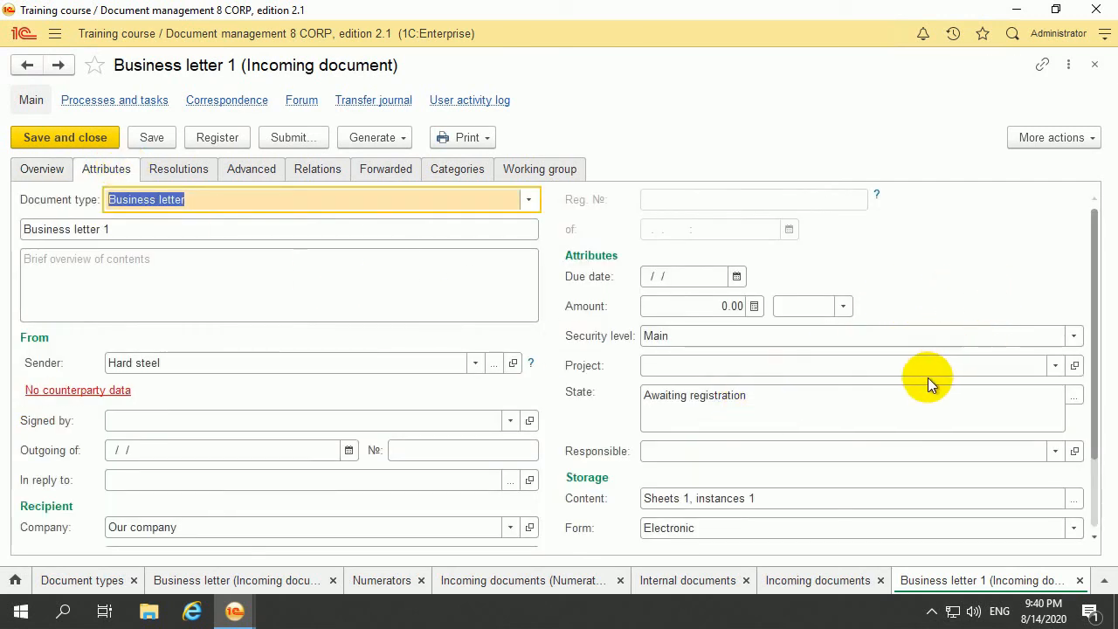
click(847, 304)
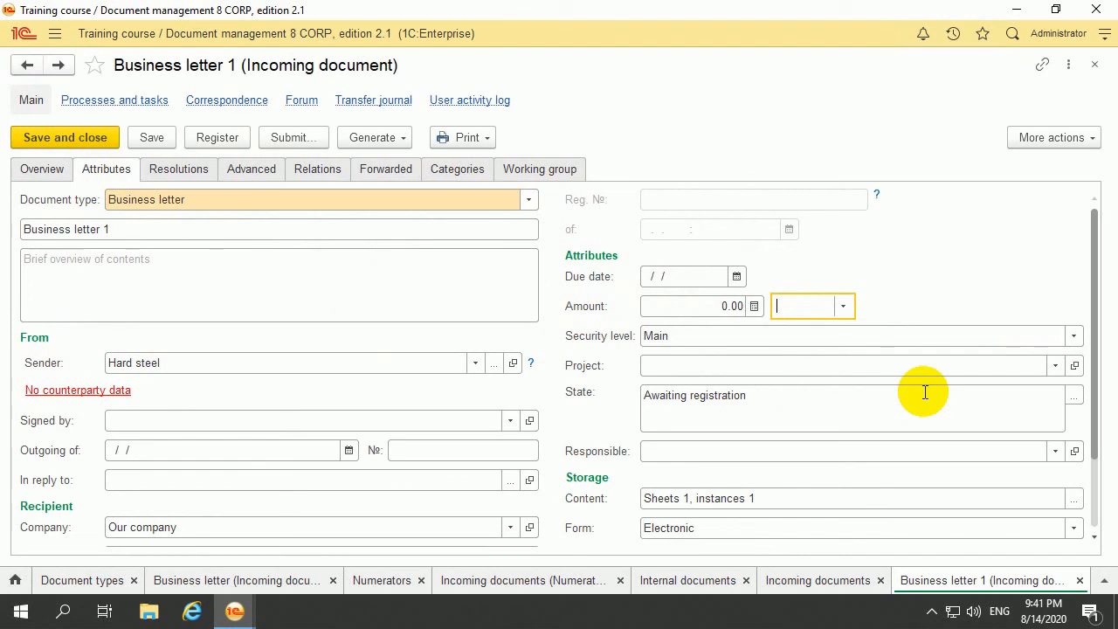
click(841, 311)
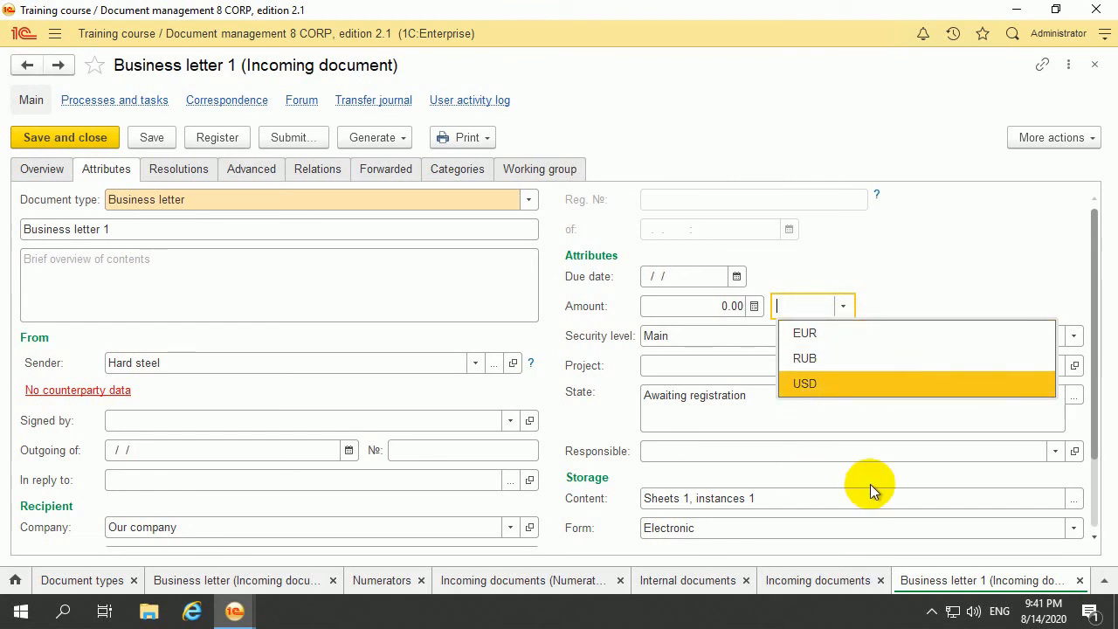
Disable Account for amount in documents for the Business letter type.
click(301, 592)
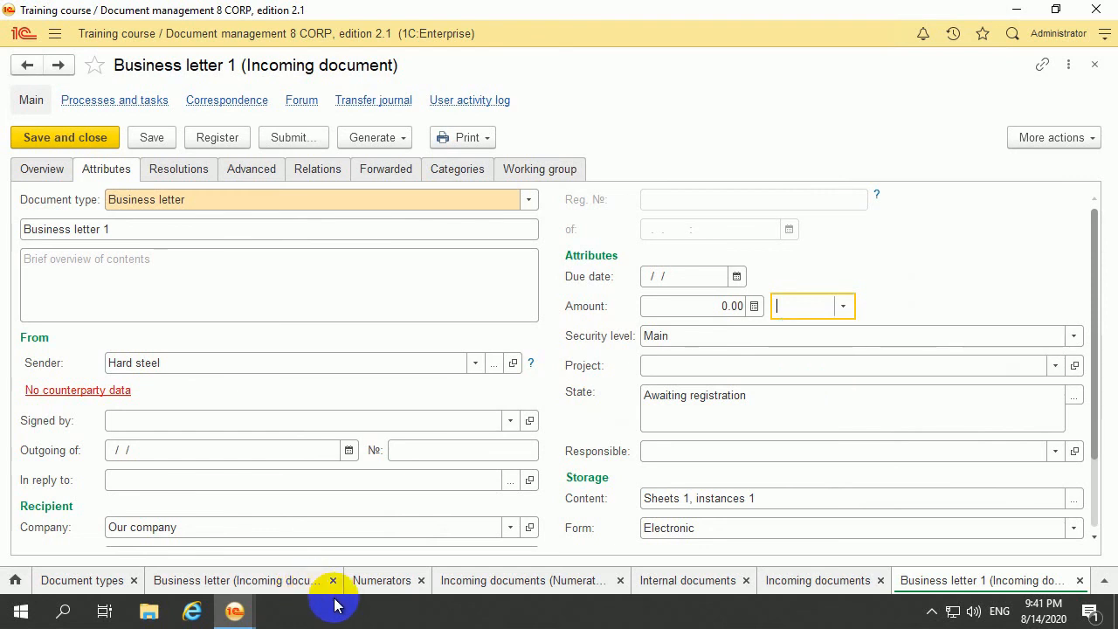
click(289, 591)
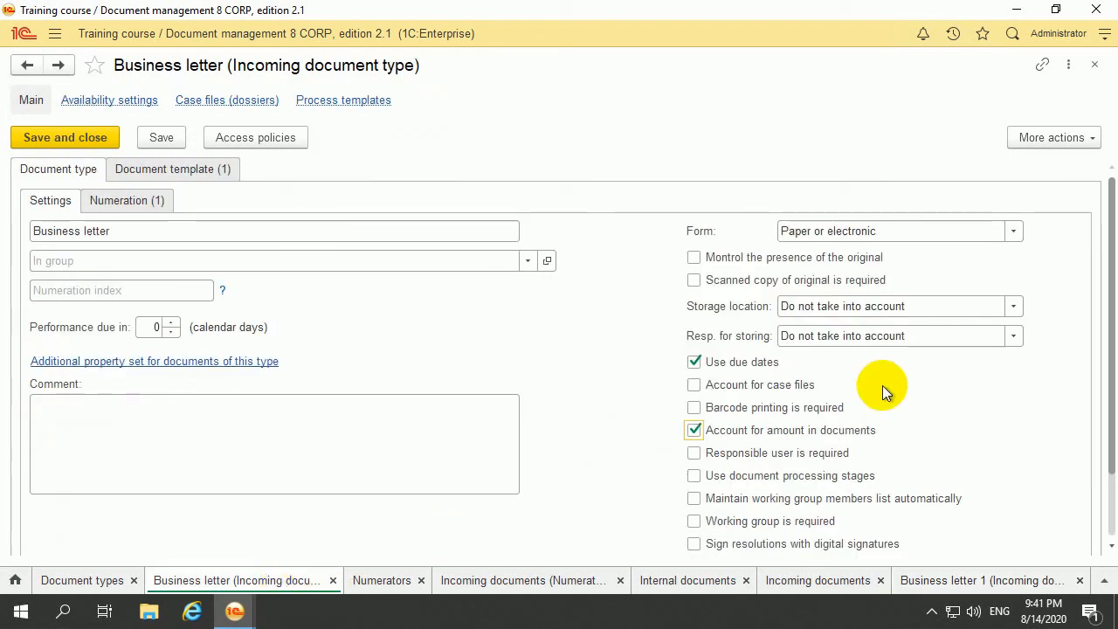
click(698, 436)
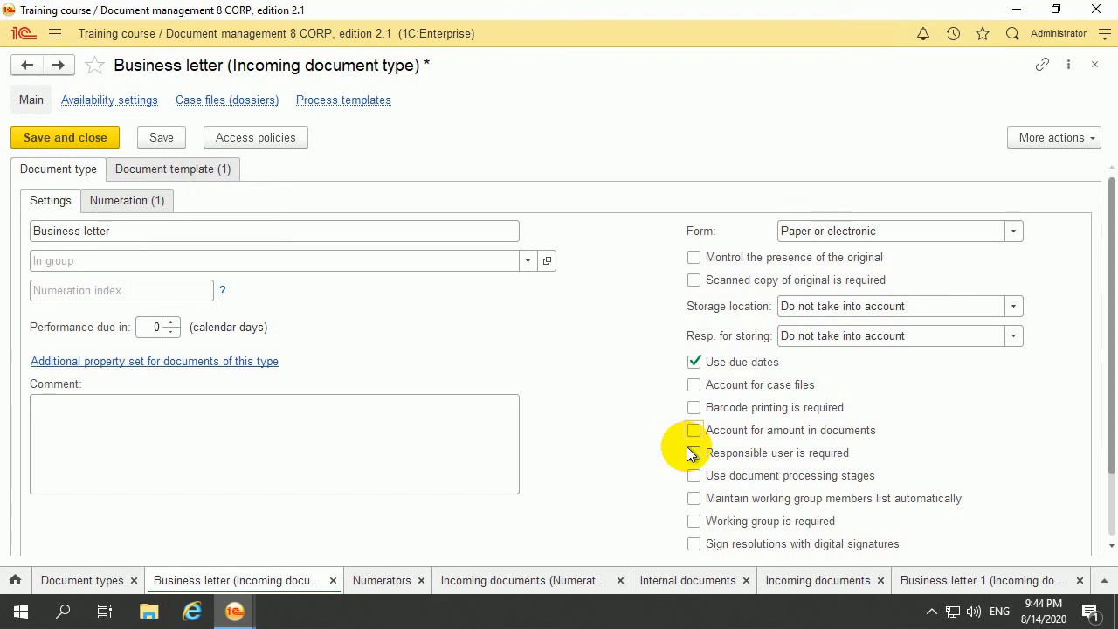
Compare the Business letter 1 card's working group section with the working group options of the Business letter type.
click(918, 575)
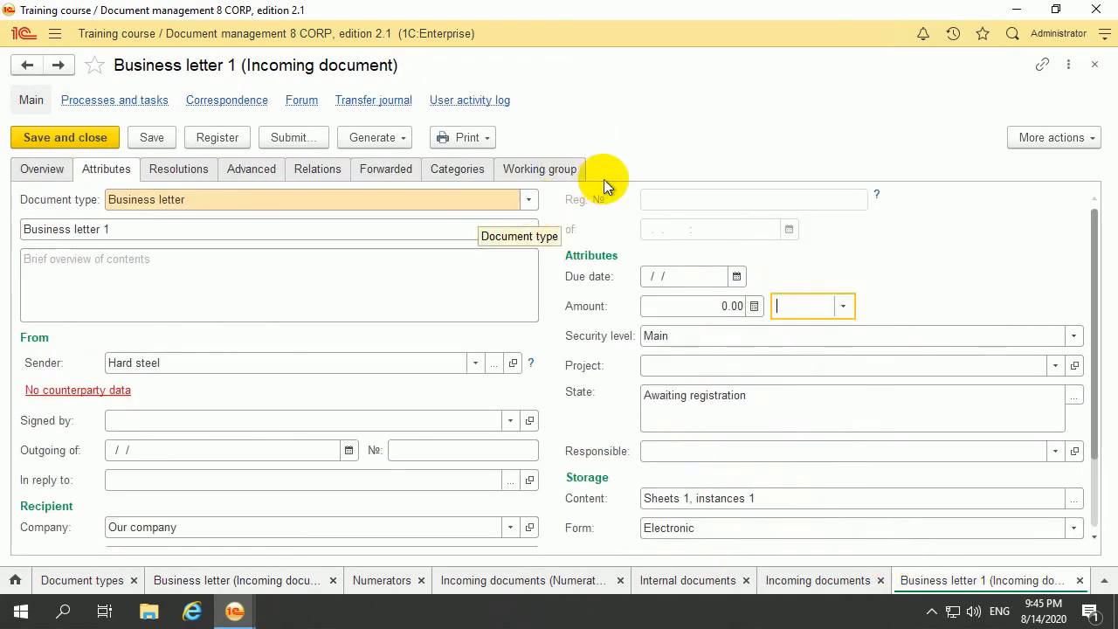
click(561, 167)
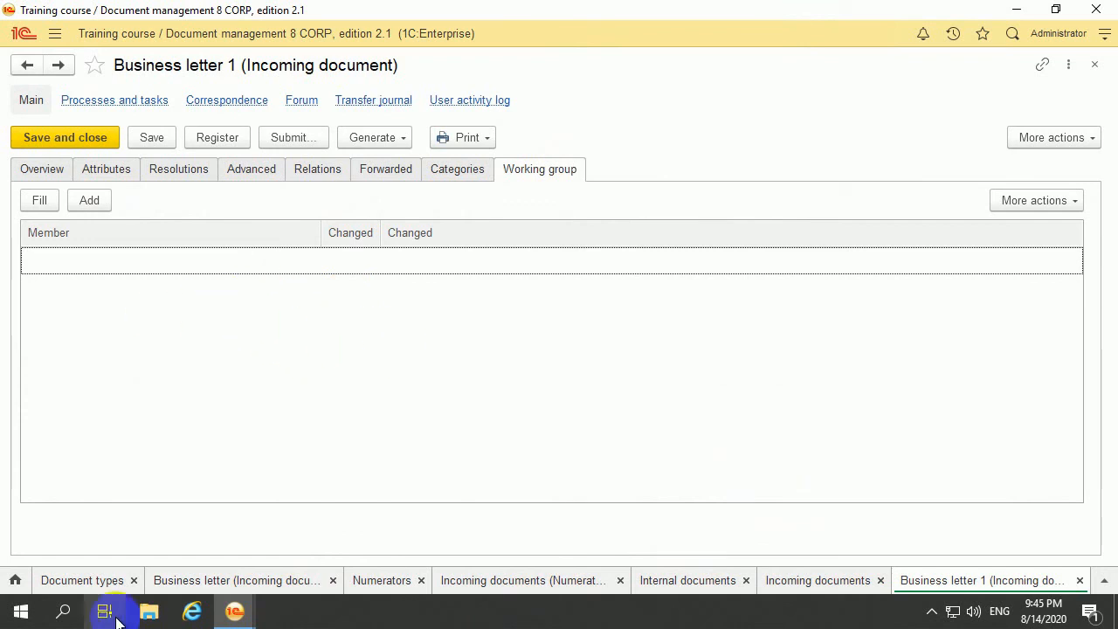
click(245, 582)
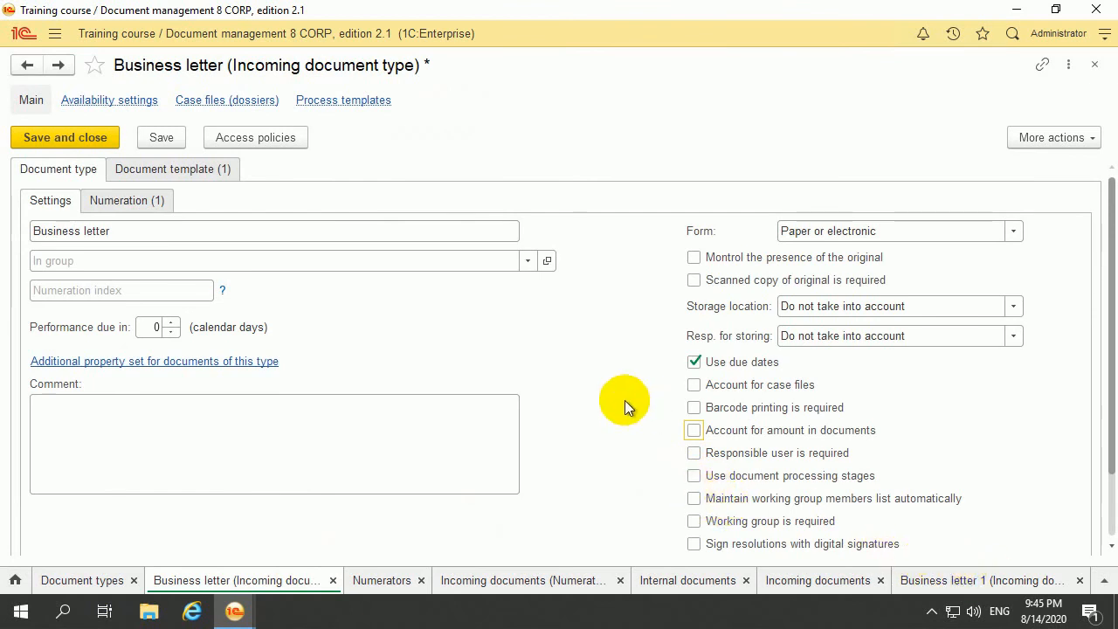
click(919, 580)
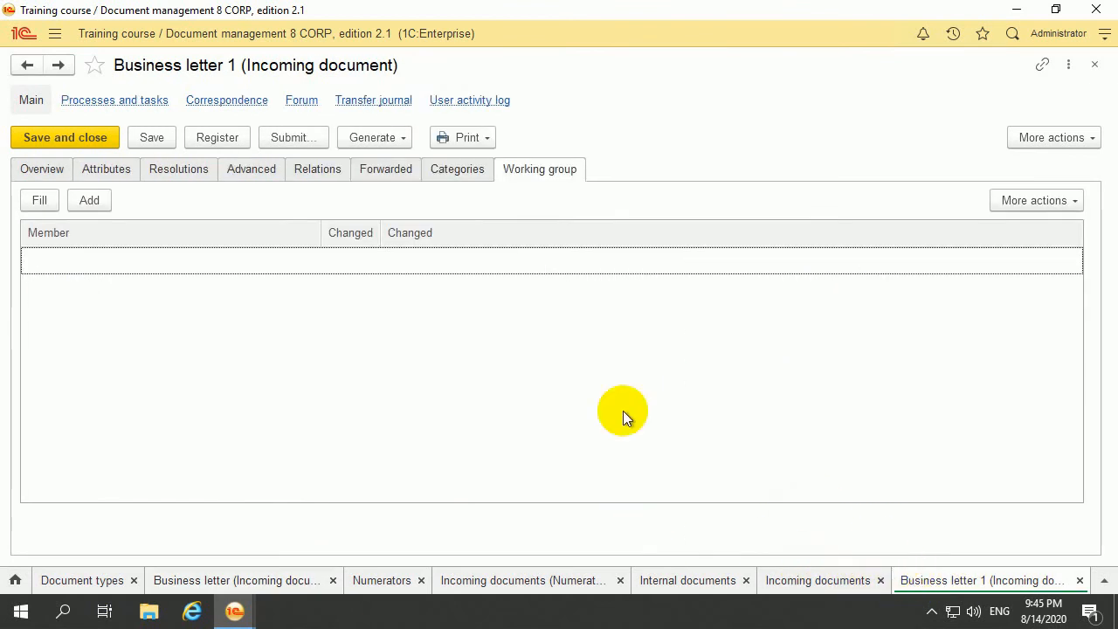
Review the submit options available for Business letter 1 and close the selection without submitting.
click(397, 138)
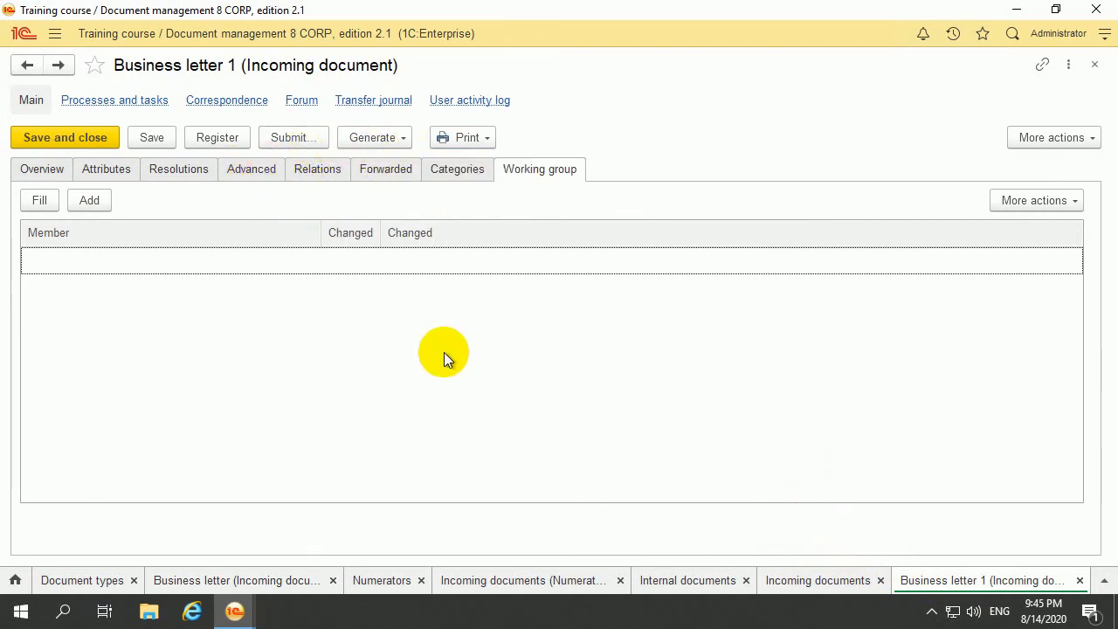
click(318, 138)
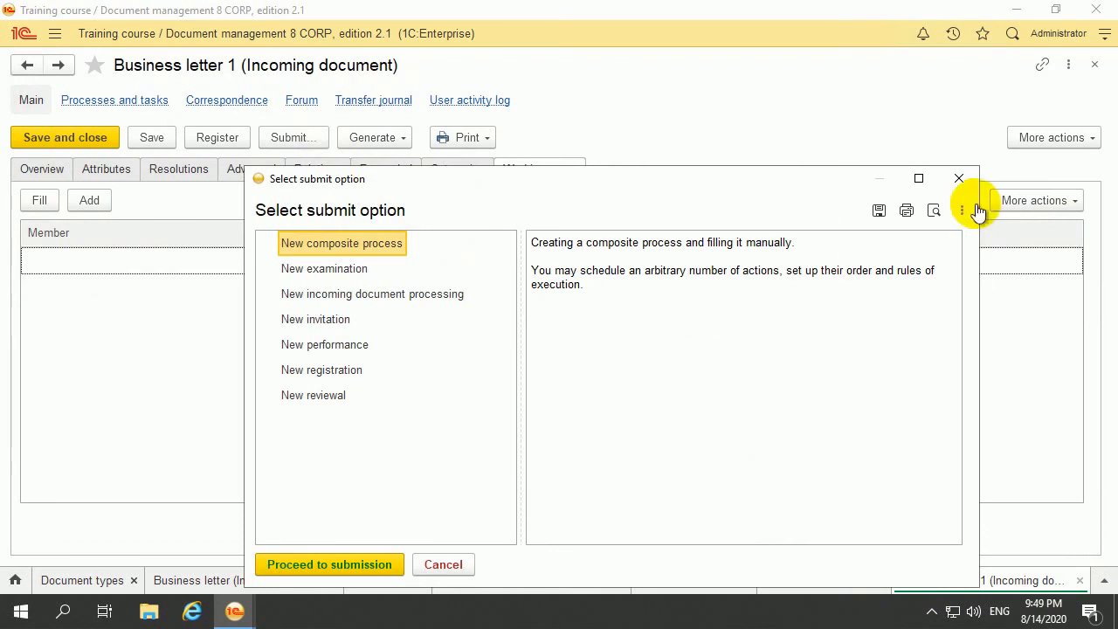
click(957, 178)
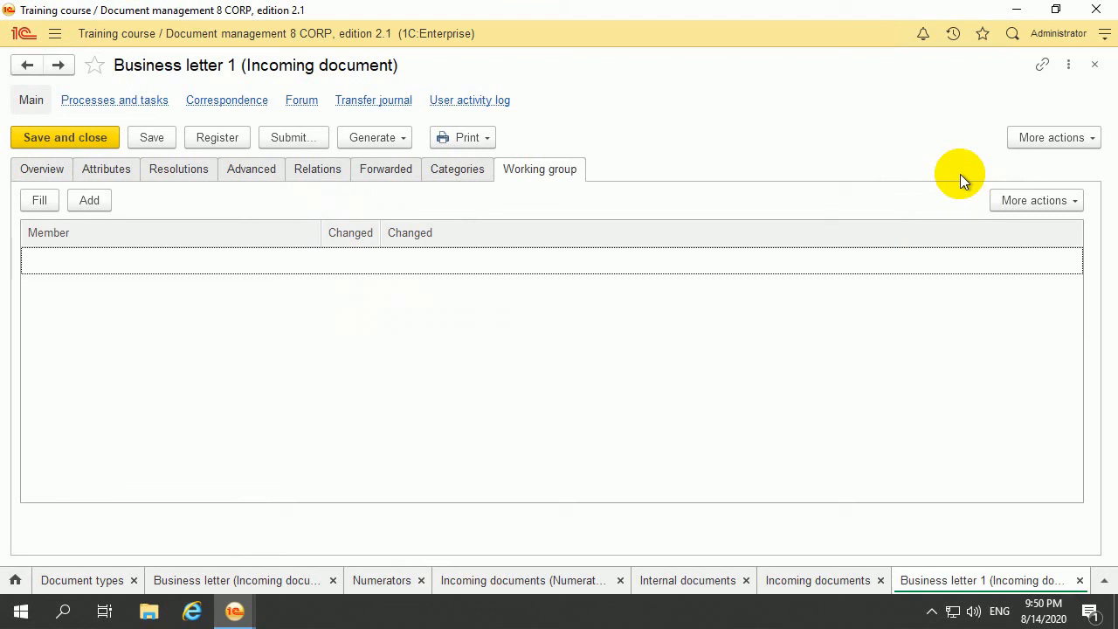
Look through the overview and attributes of the Business letter 1 card.
click(37, 174)
click(103, 171)
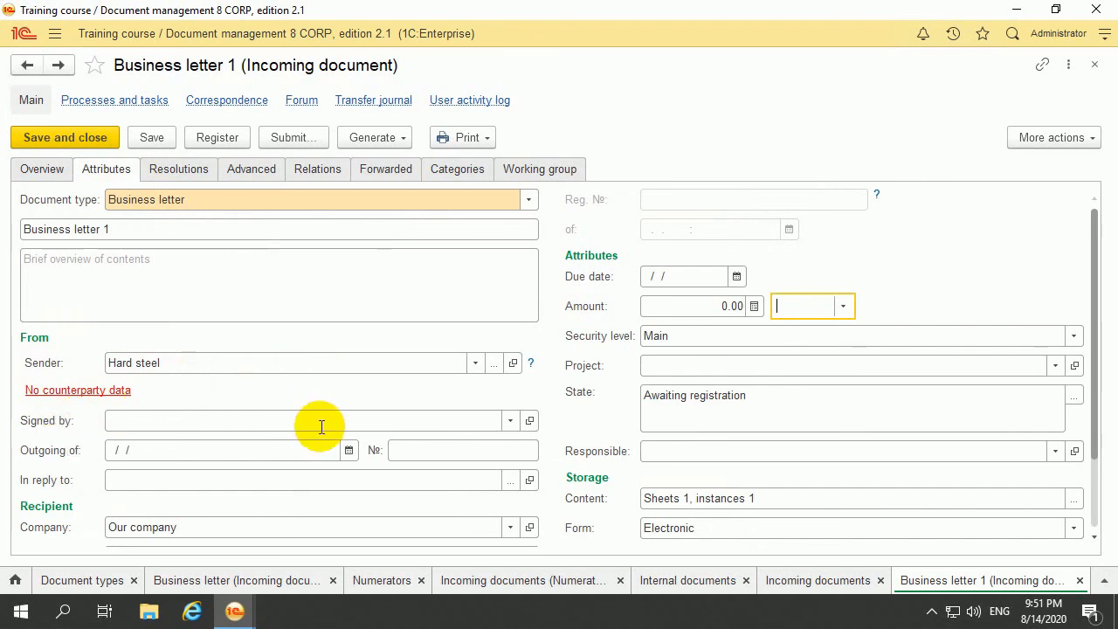
scroll(376, 446, down, 2)
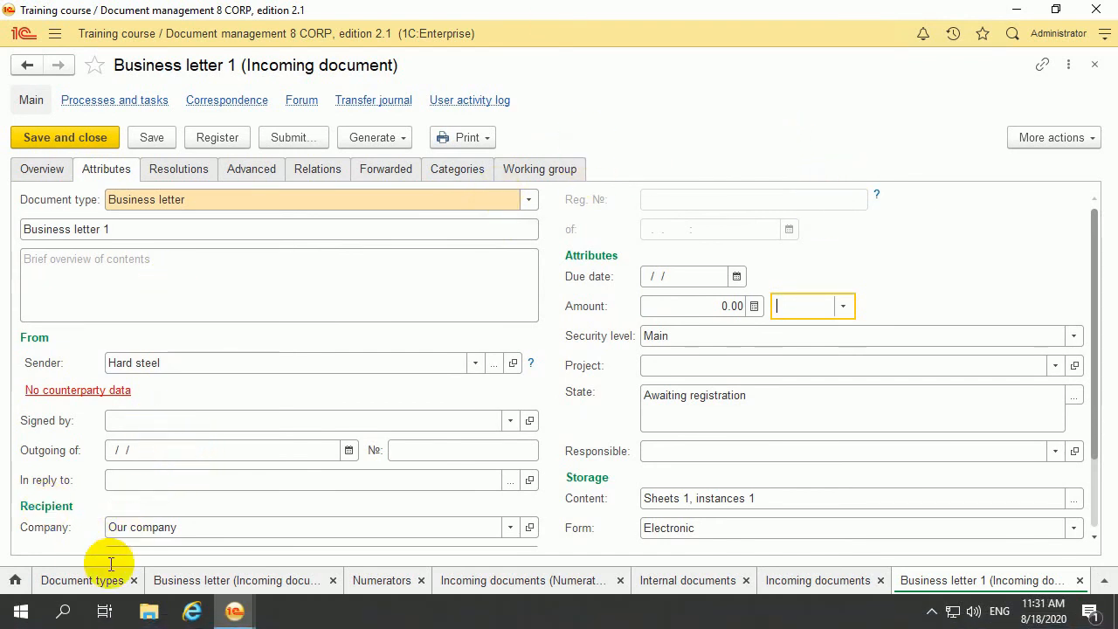
Enable Project is mandatory for the Business letter type and save the type.
click(213, 583)
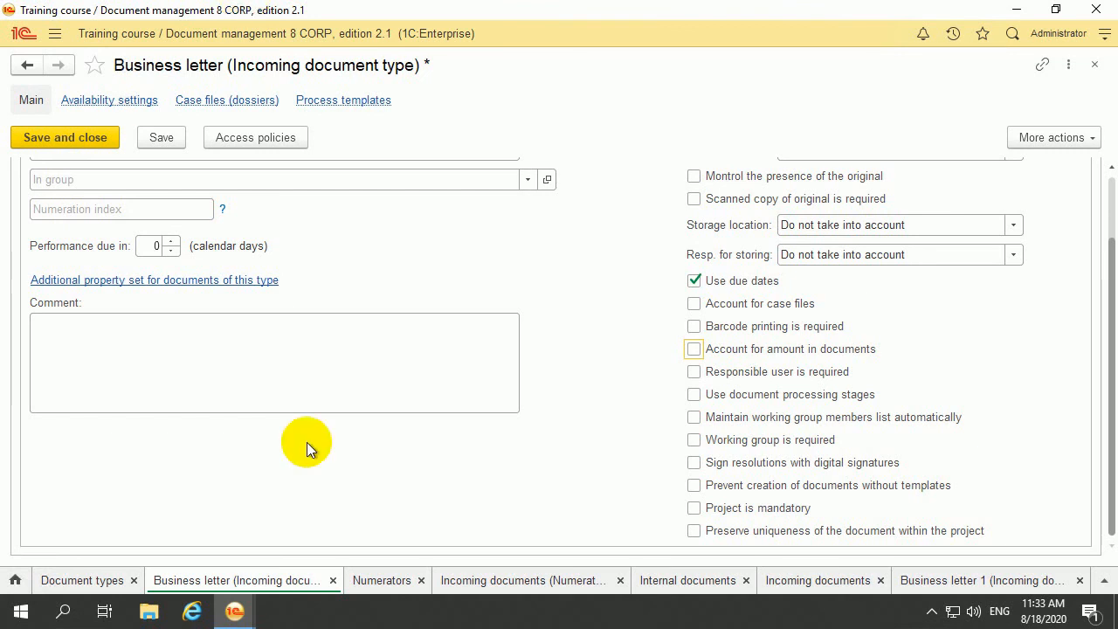
click(694, 508)
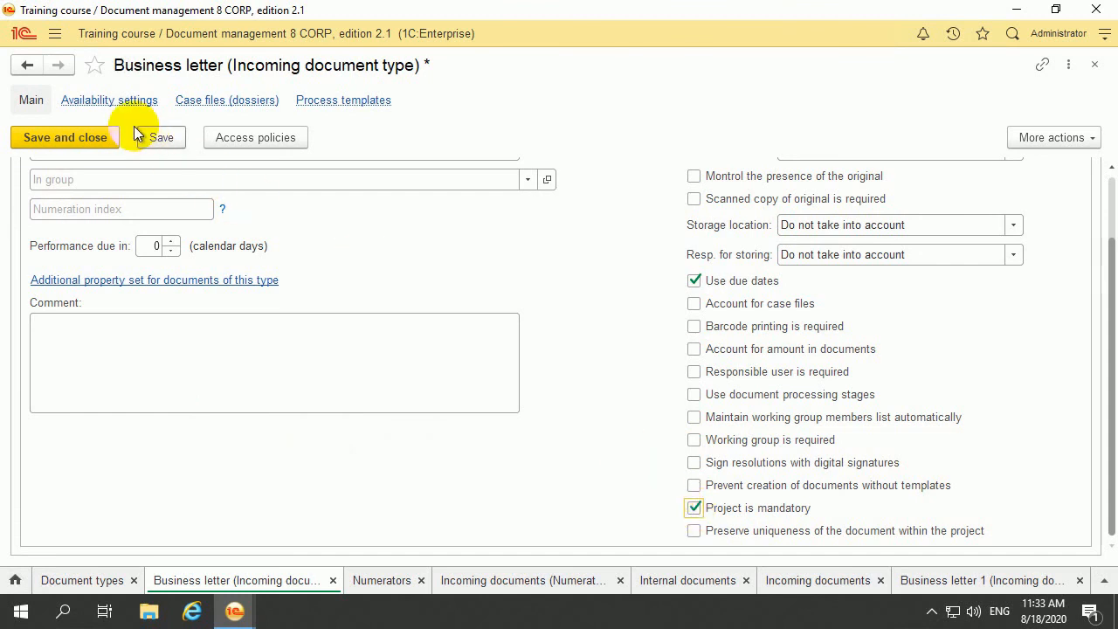
click(158, 142)
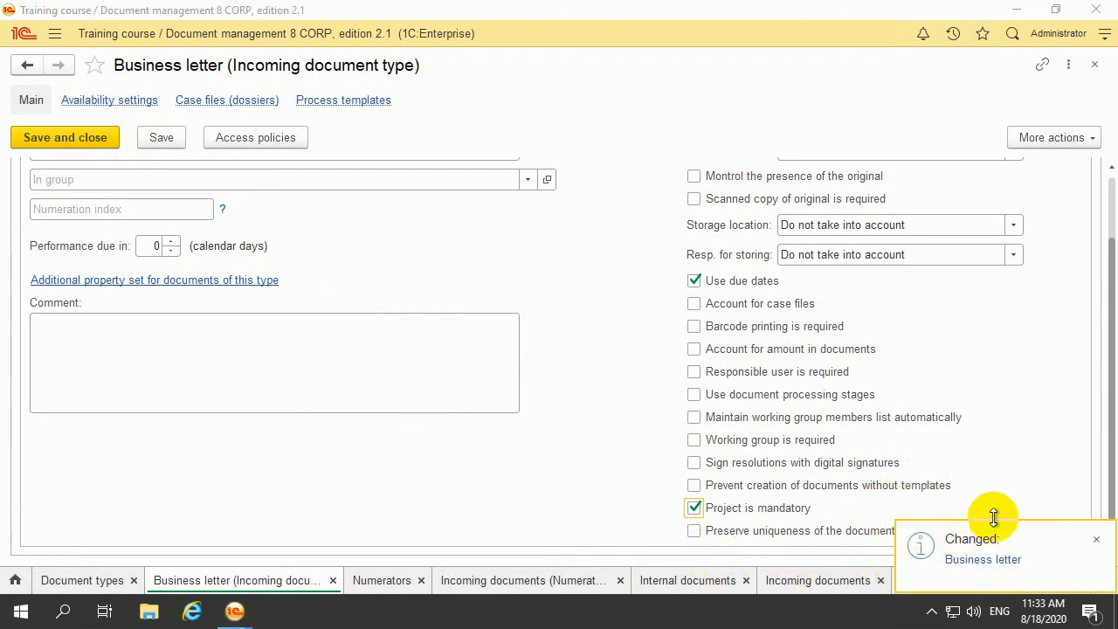
click(1098, 541)
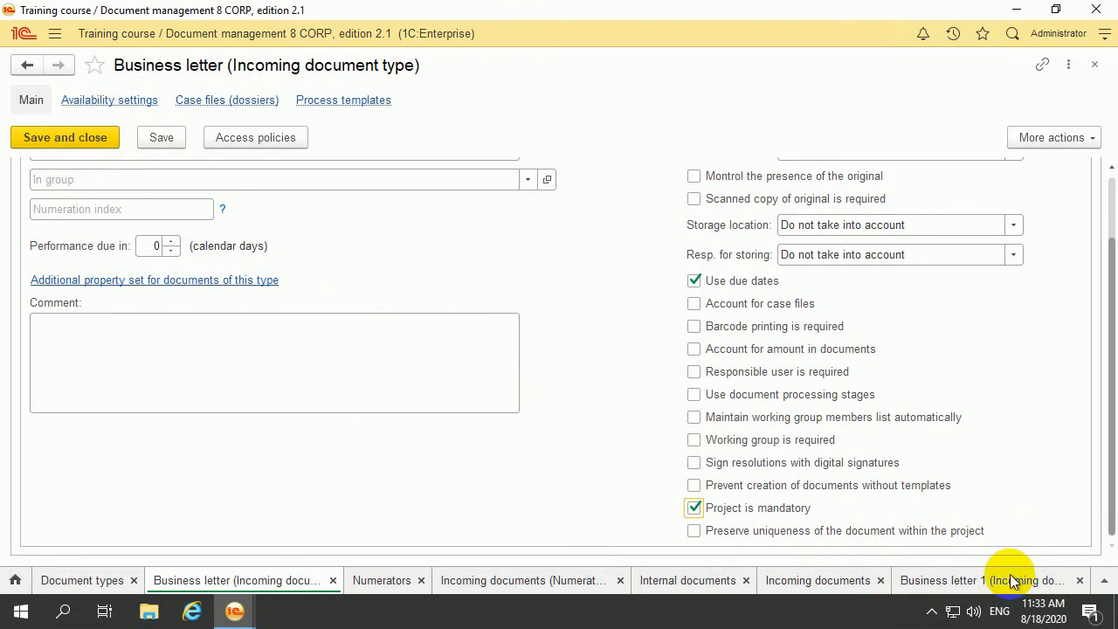
Examine the Business letter 1 card's overview and attributes, including the Project and Storage fields.
click(1009, 578)
click(1091, 137)
click(80, 170)
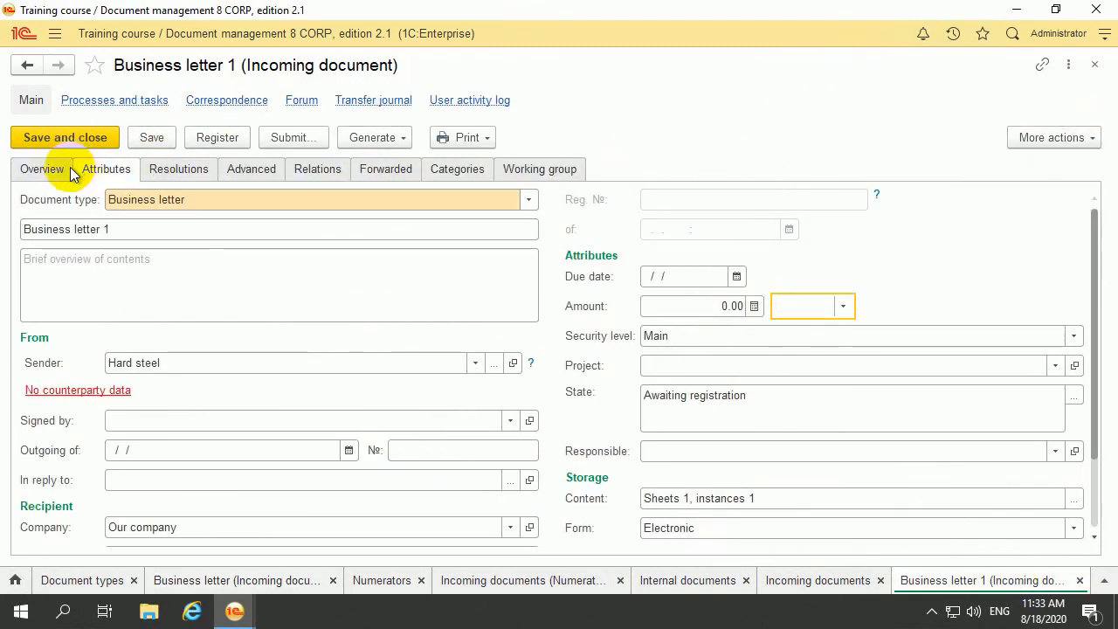
click(35, 168)
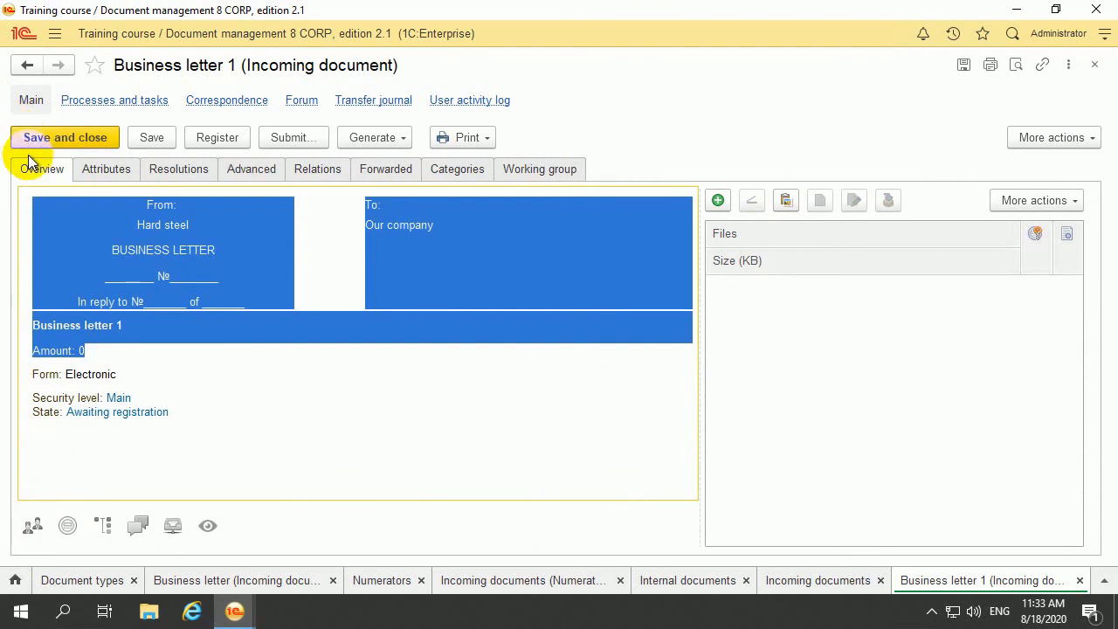
click(1011, 211)
scroll(939, 539, down, 1)
click(958, 567)
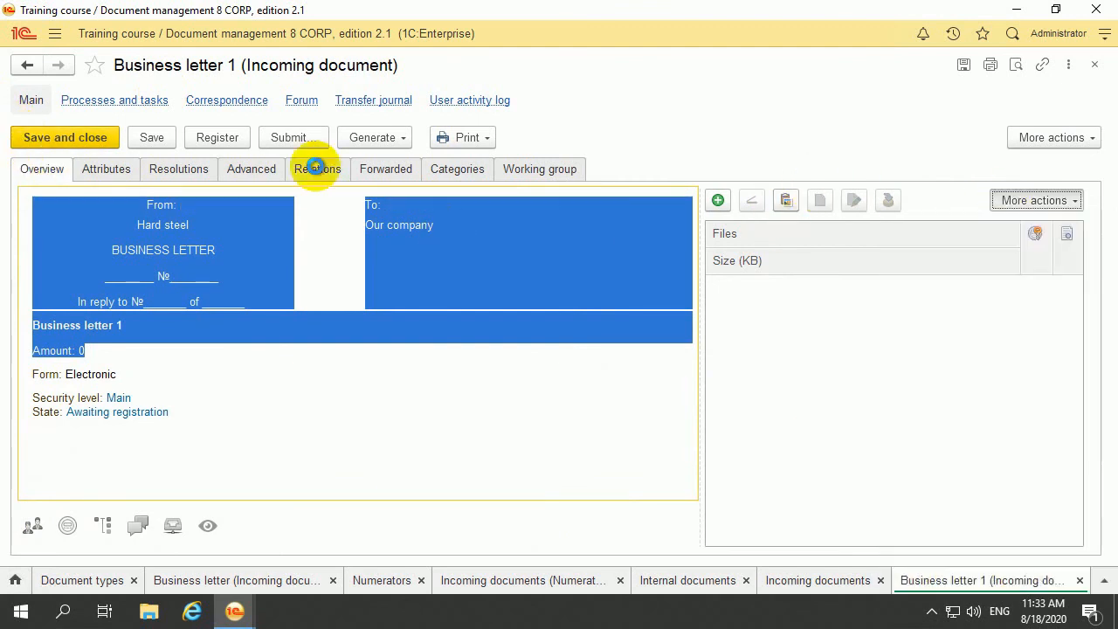
click(106, 169)
scroll(614, 328, down, 2)
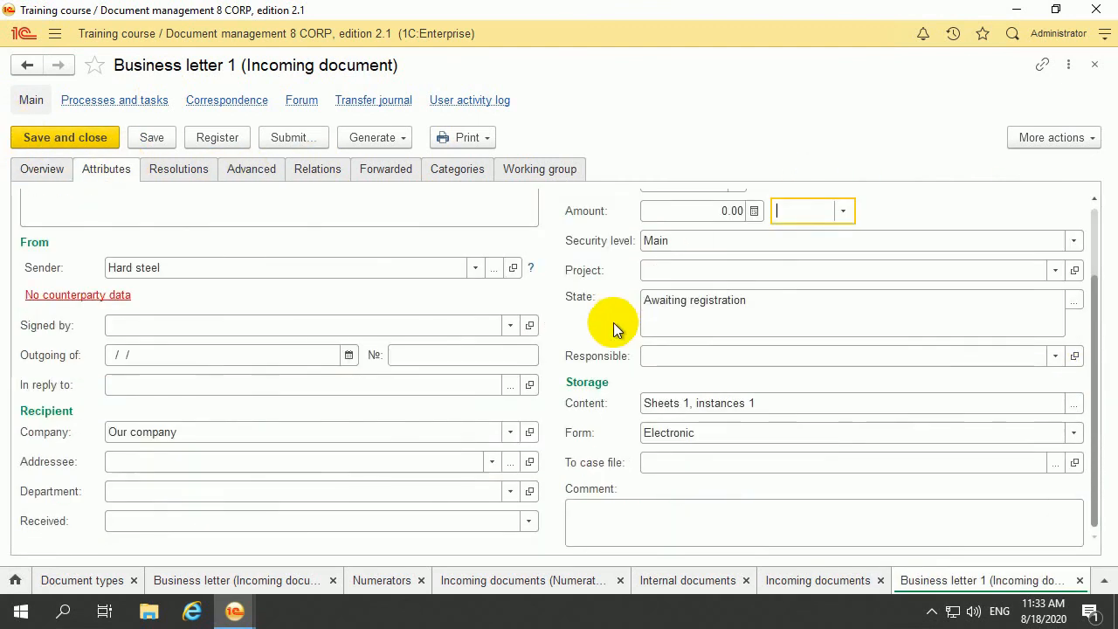
scroll(601, 390, up, 2)
scroll(608, 390, down, 2)
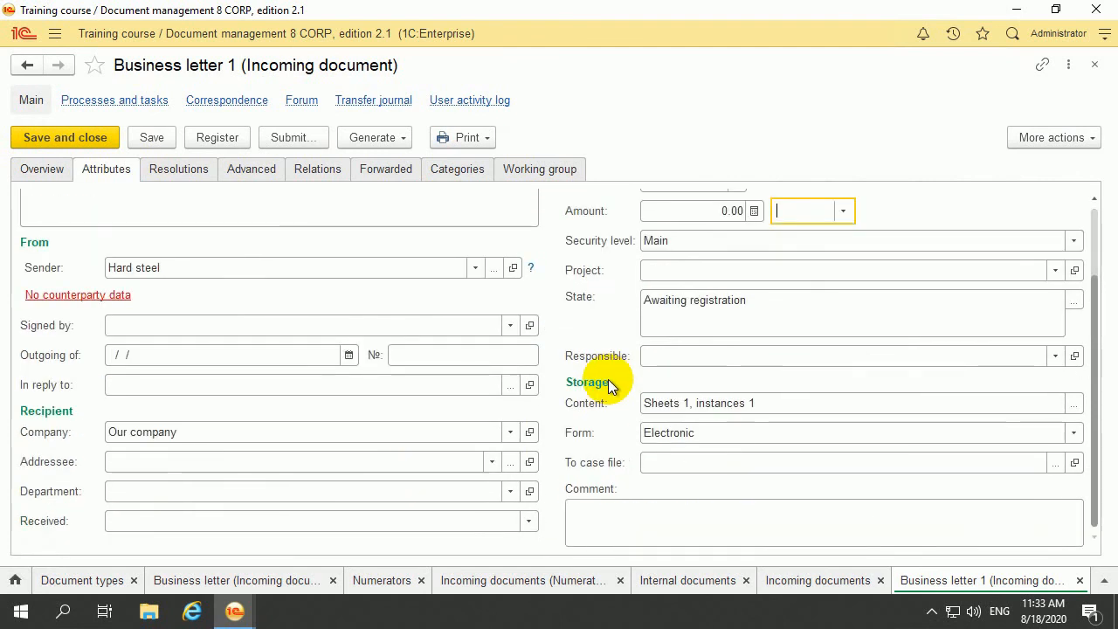
Close the Business letter 1 card without registering the document.
scroll(570, 392, up, 2)
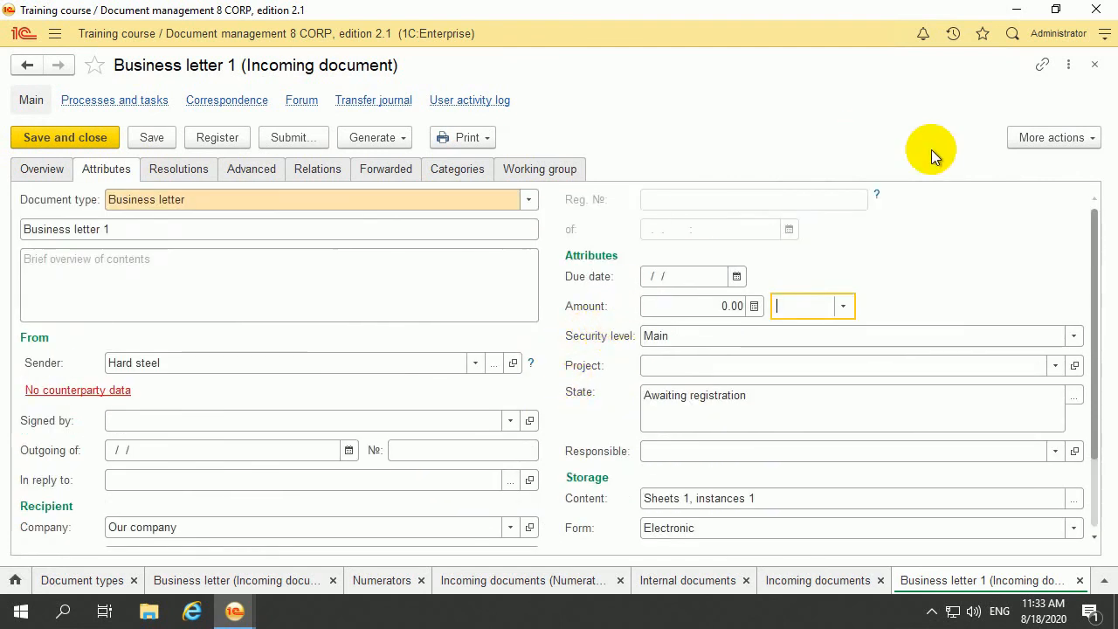
click(1094, 65)
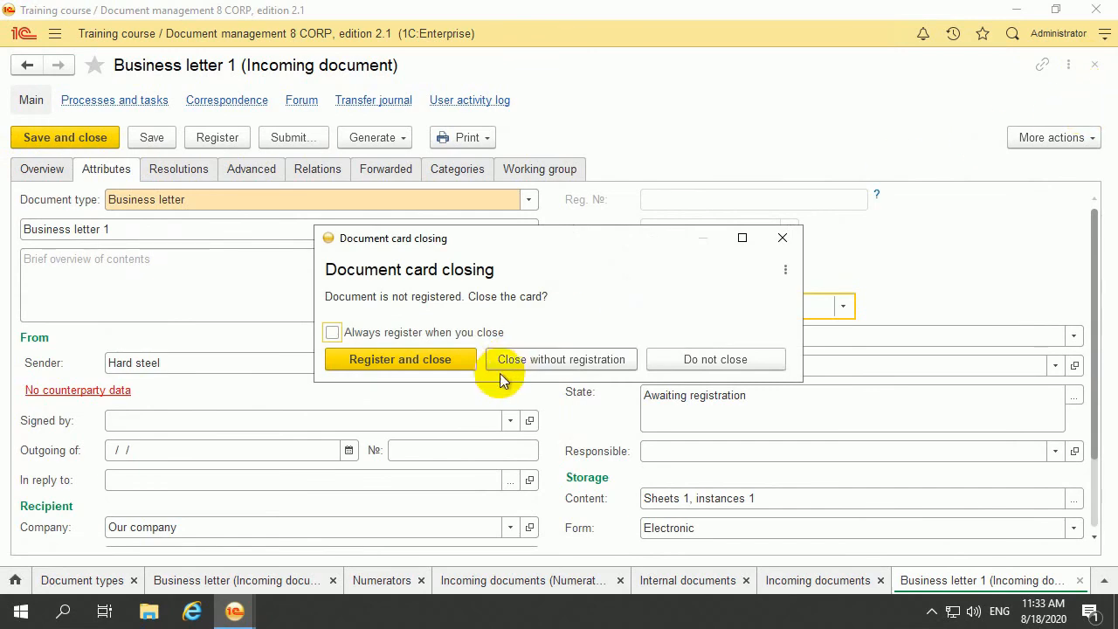
click(524, 361)
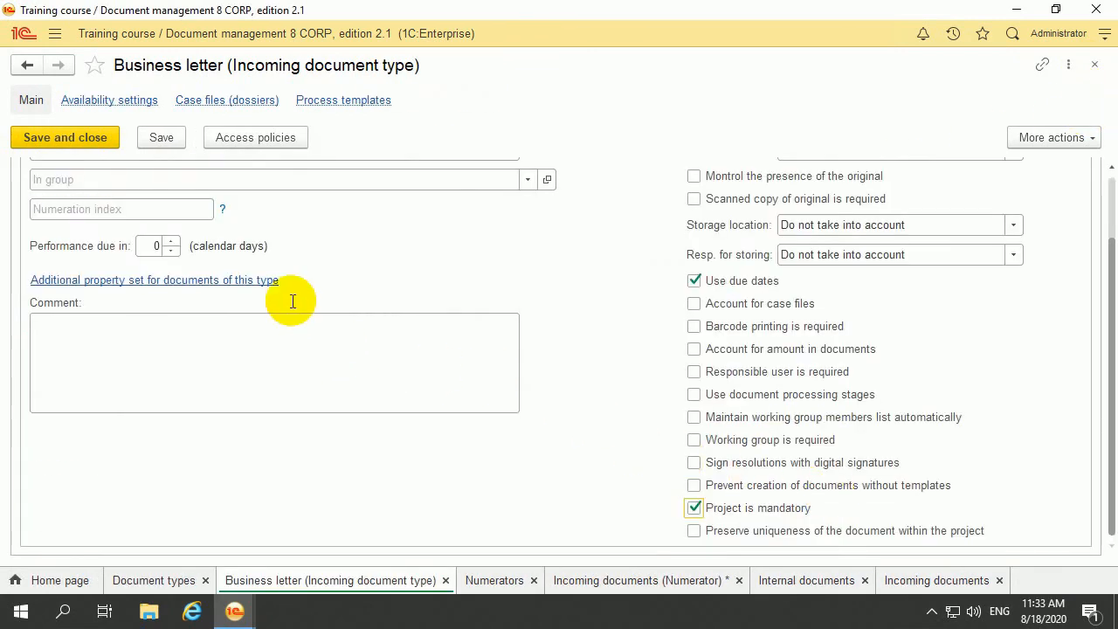
Reopen Business letter 1 from the incoming documents, view its attributes, and try to save it with the Project field empty.
click(50, 579)
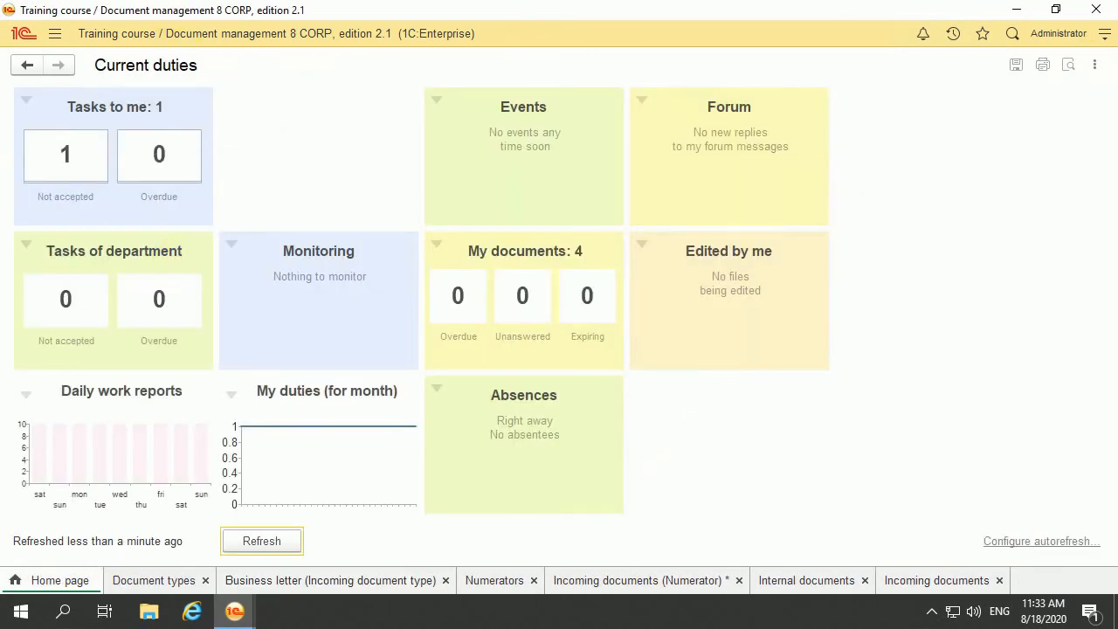
click(54, 34)
click(118, 213)
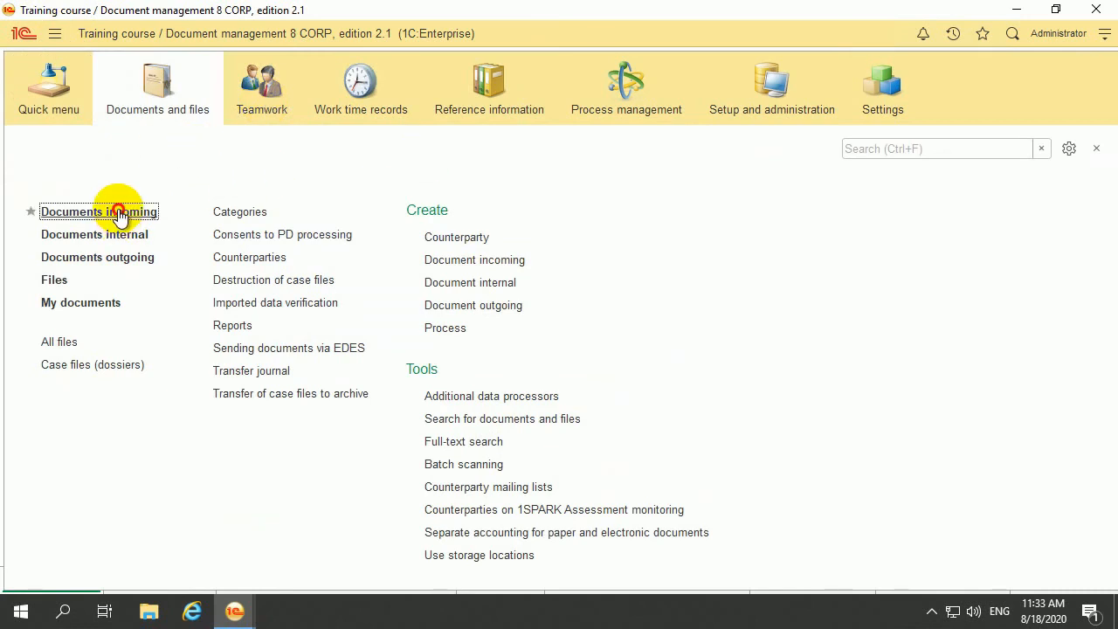
double_click(261, 362)
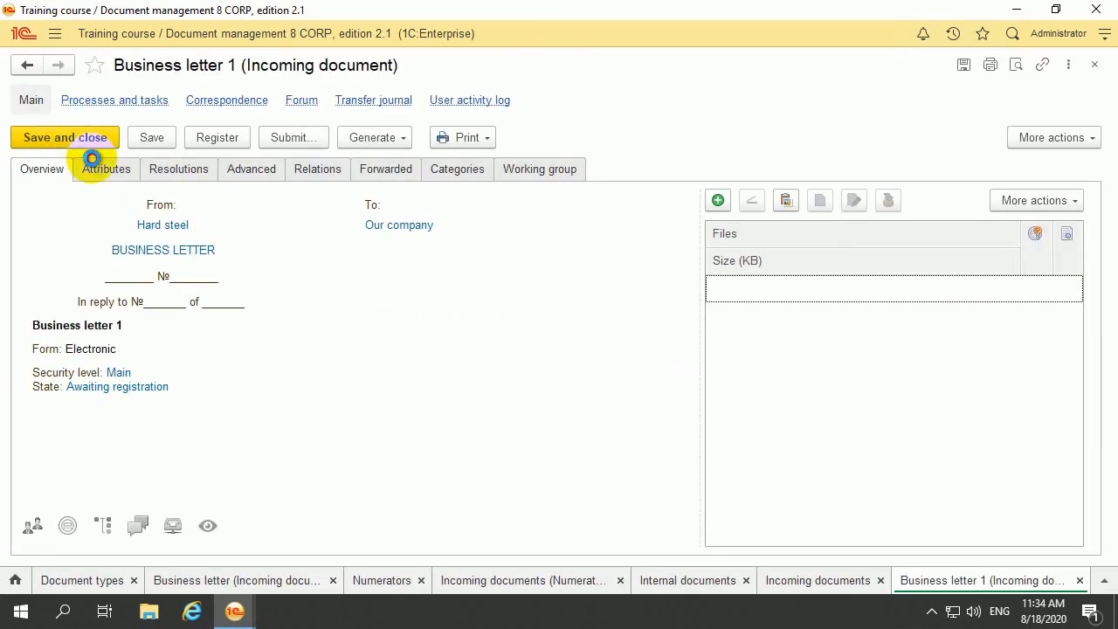
click(96, 168)
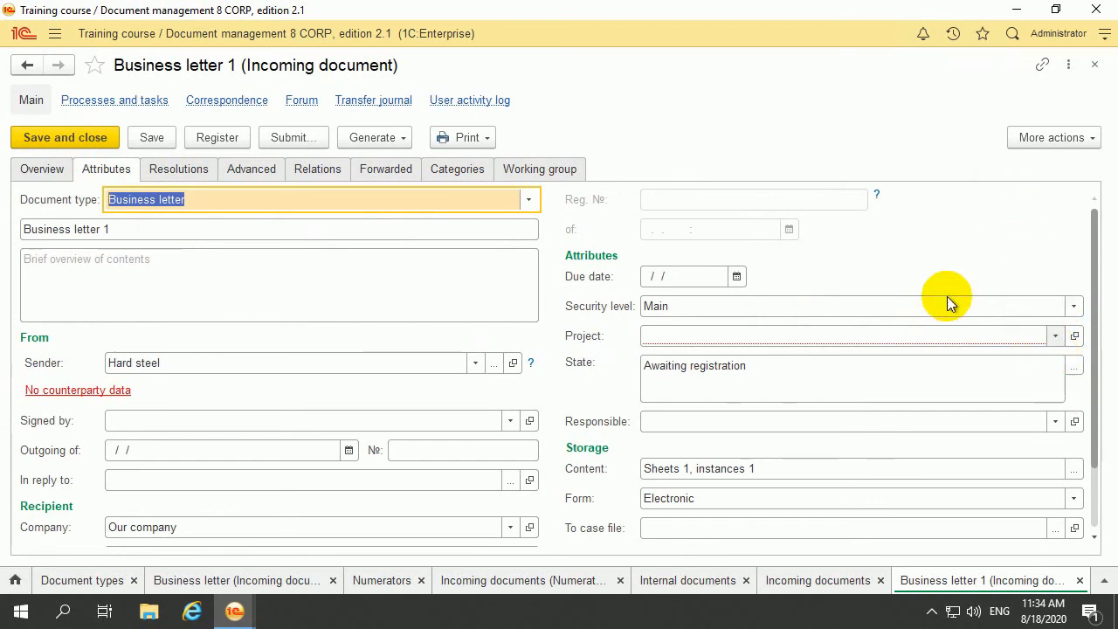
click(172, 140)
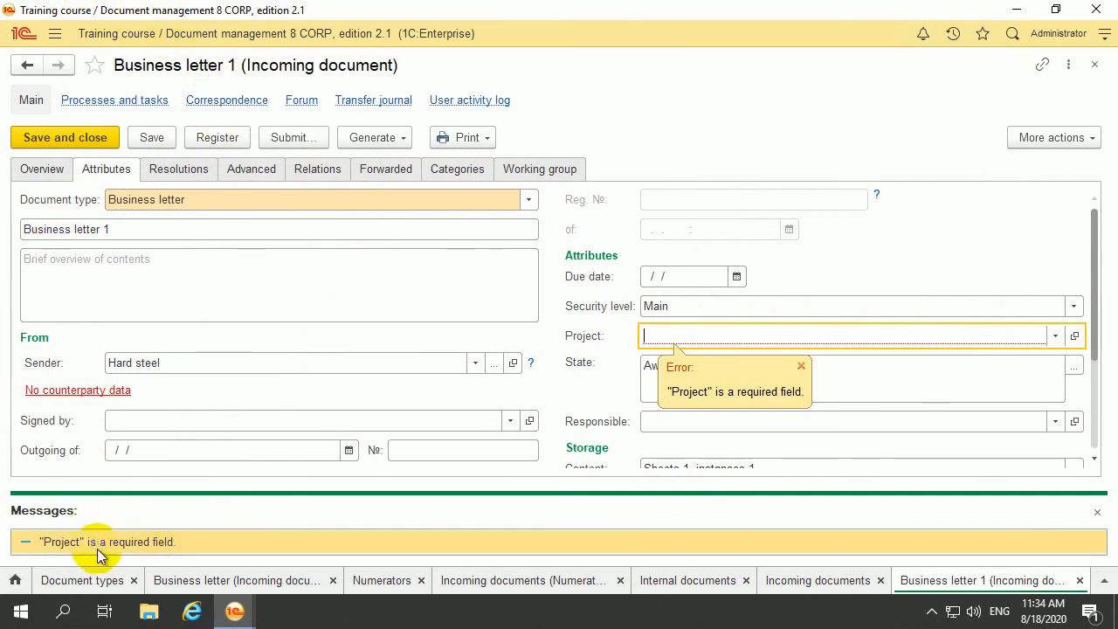
click(1093, 513)
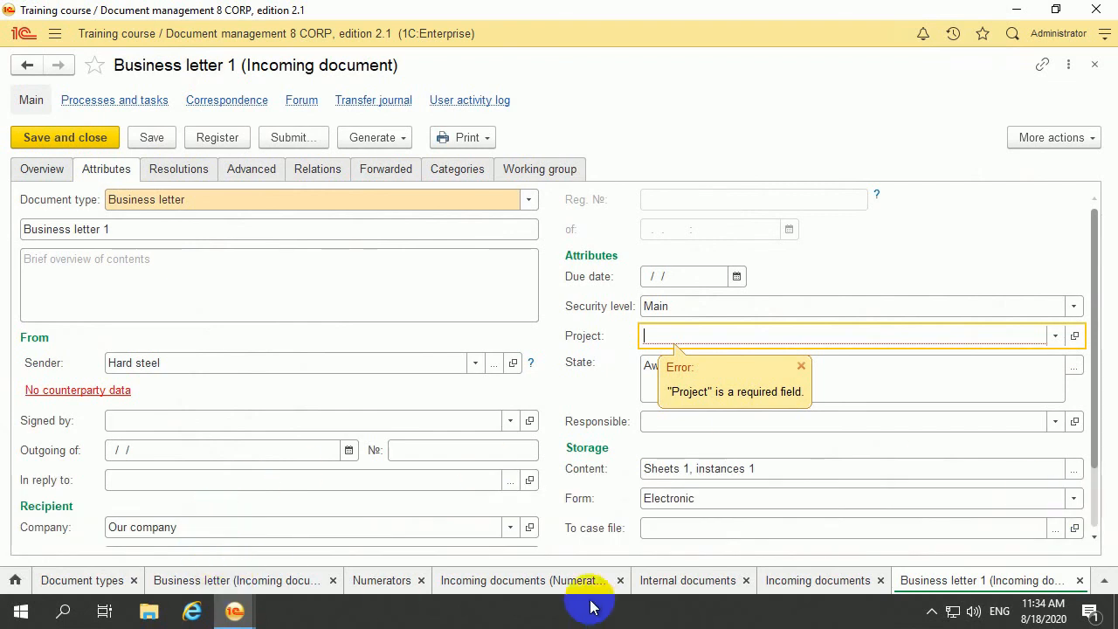
Turn off Project is mandatory in the incoming Business letter document type and leave its form.
click(262, 580)
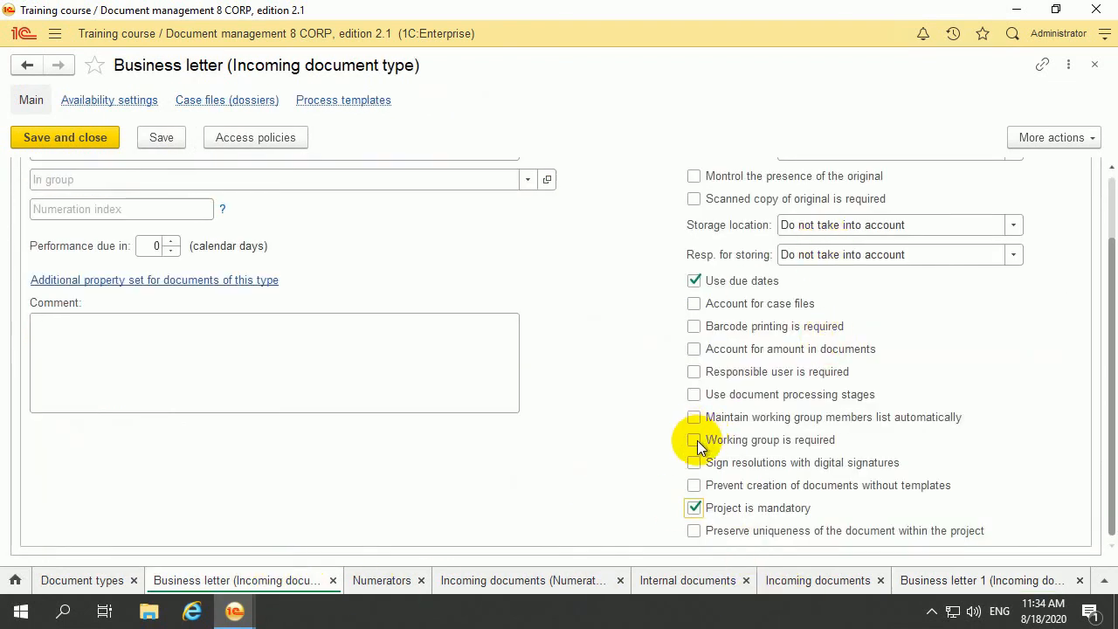
click(693, 507)
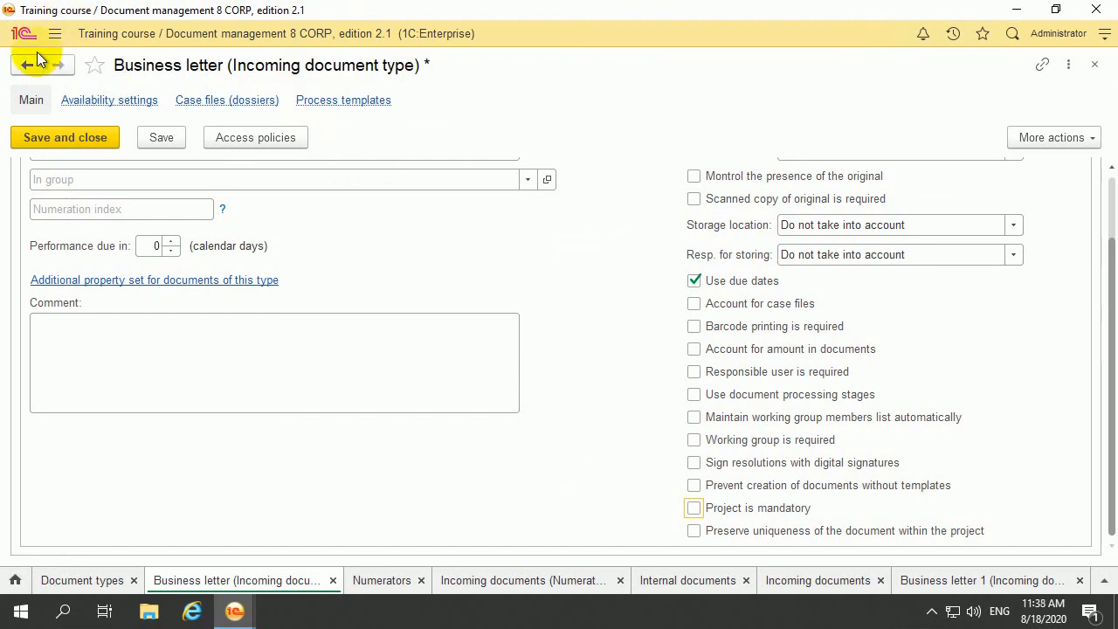
click(32, 63)
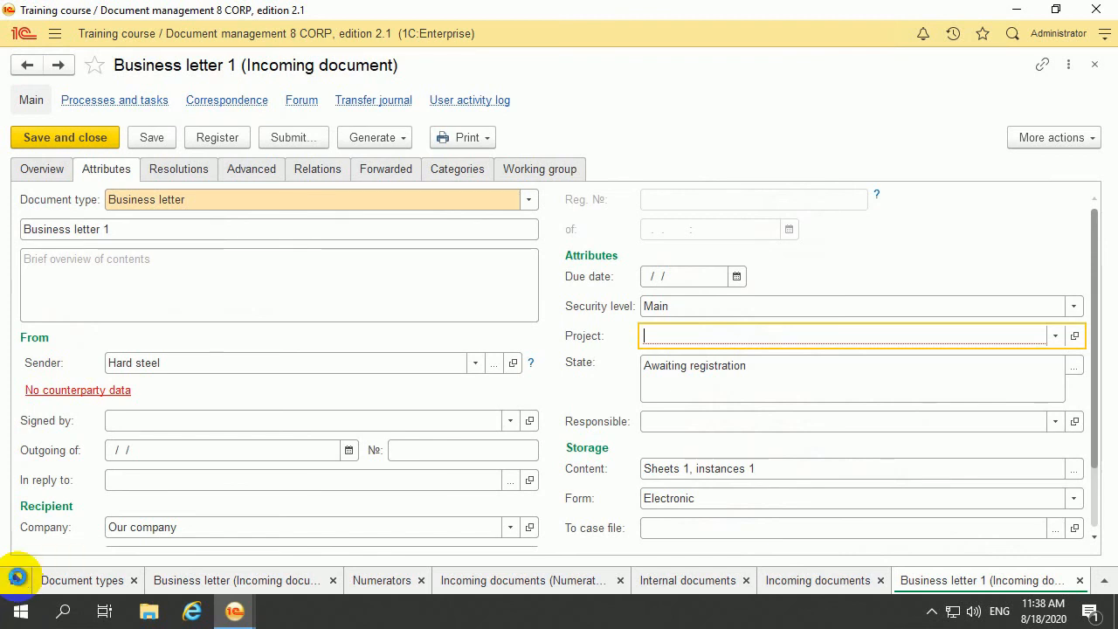
Open the outgoing Business letter document type from the reference information and examine its settings.
click(15, 579)
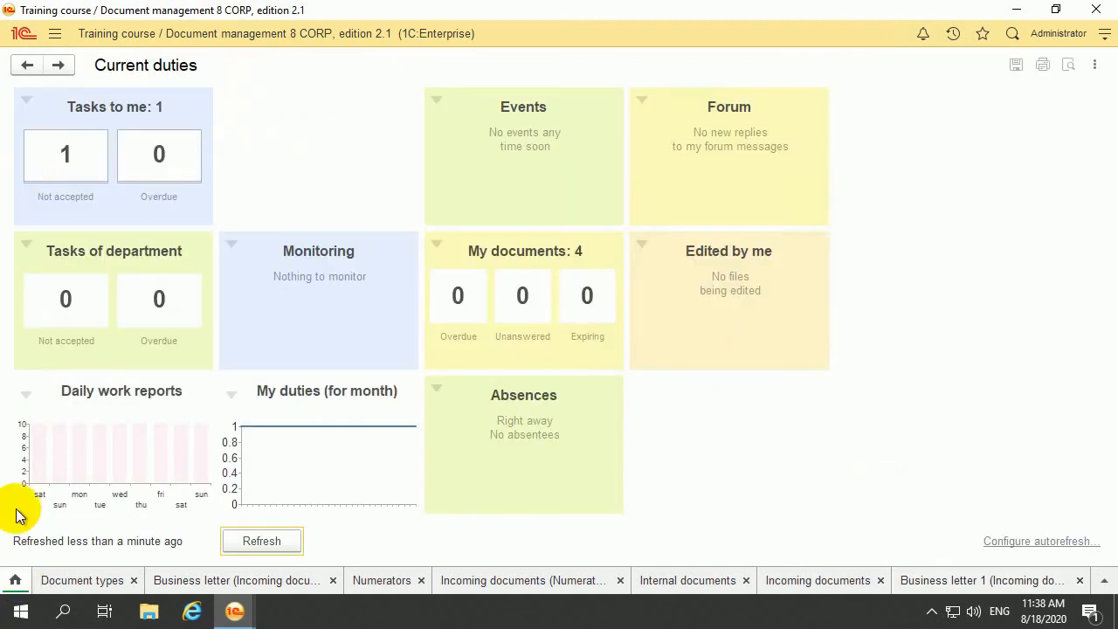
click(55, 37)
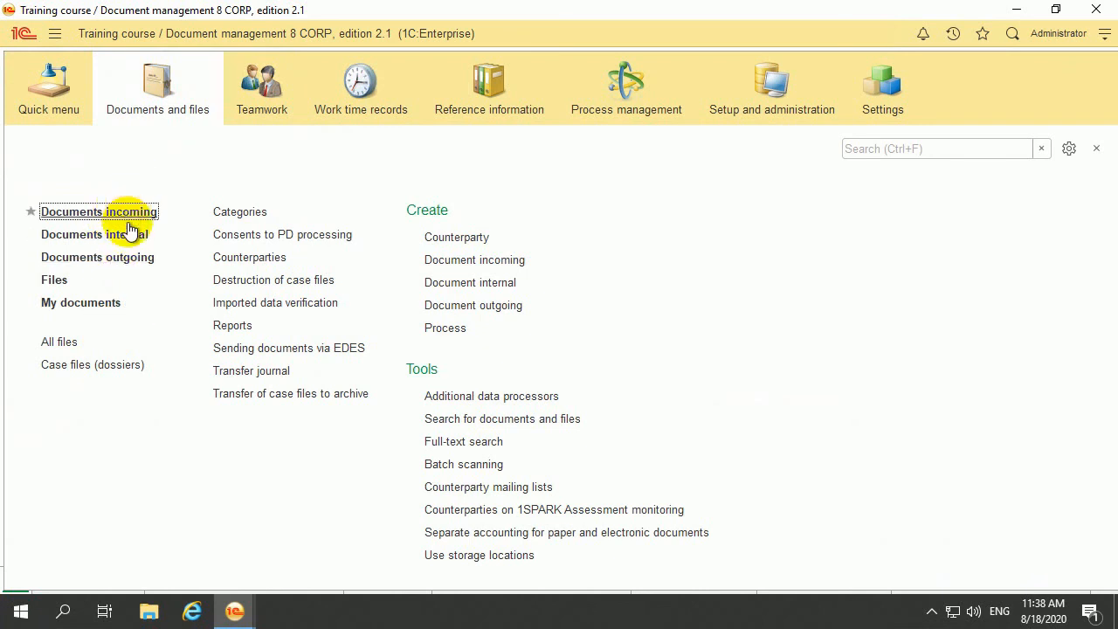
click(506, 116)
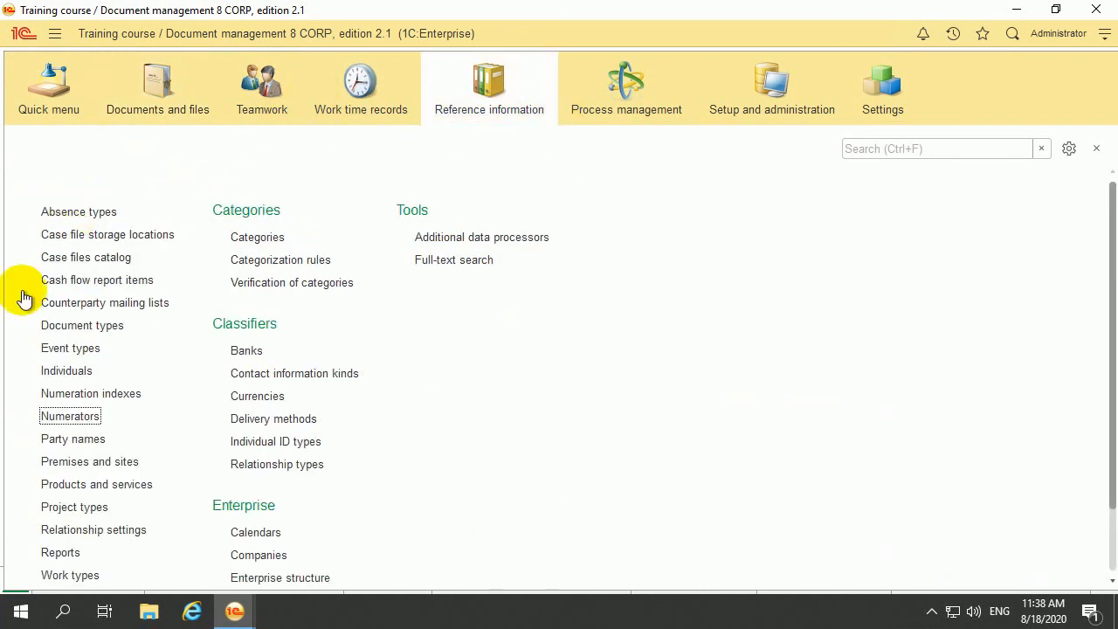
click(76, 325)
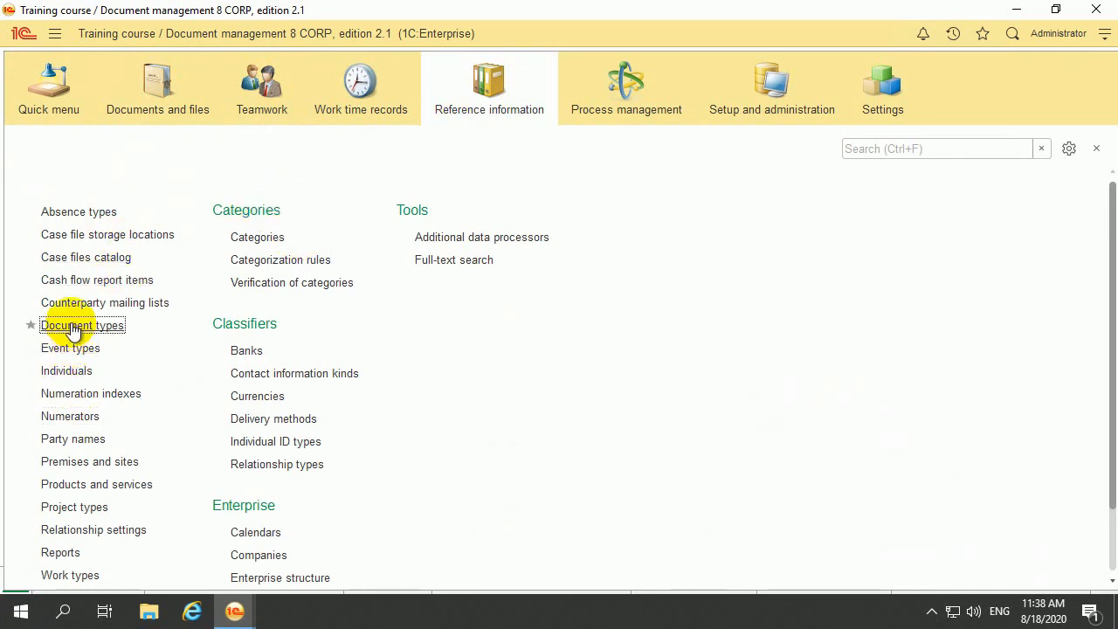
click(260, 96)
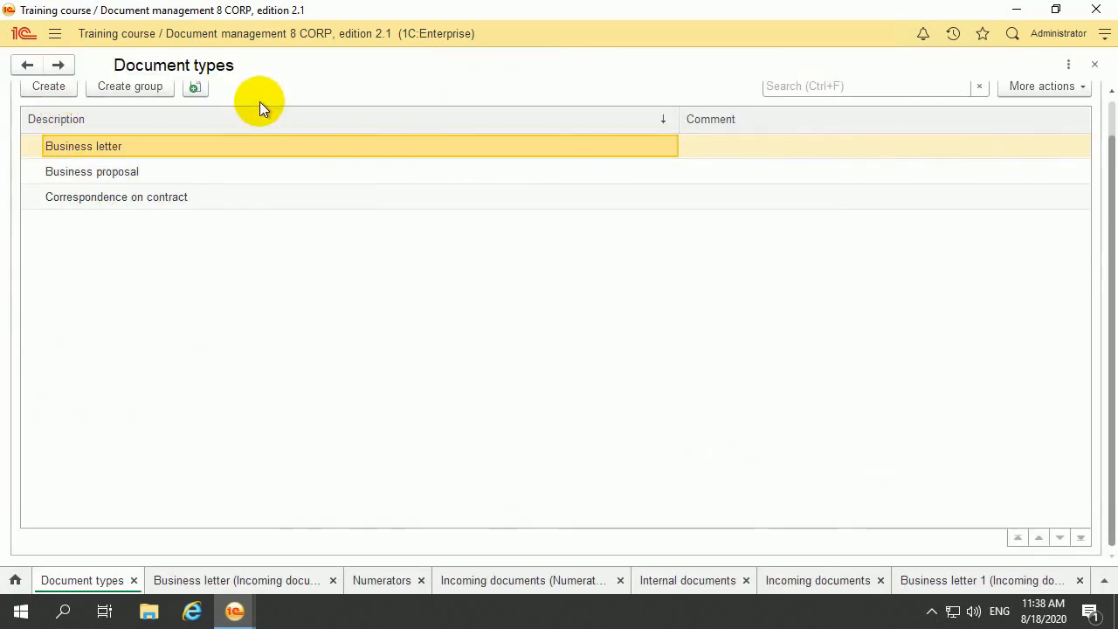
double_click(121, 148)
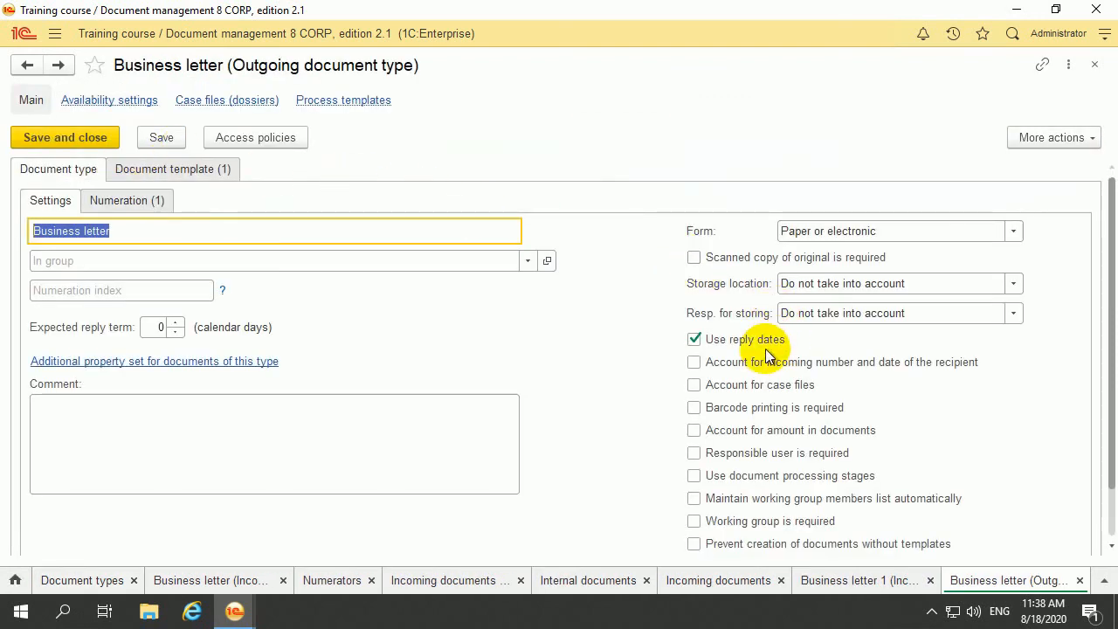
scroll(906, 388, down, 1)
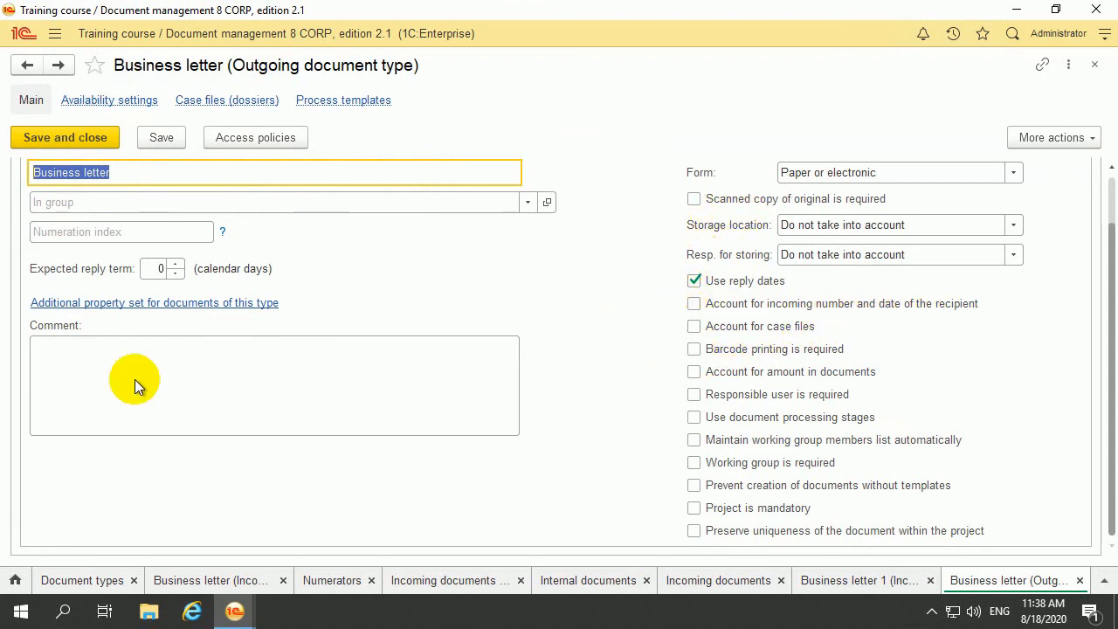
Start a new outgoing document of the Business letter kind from the outgoing documents list.
click(55, 35)
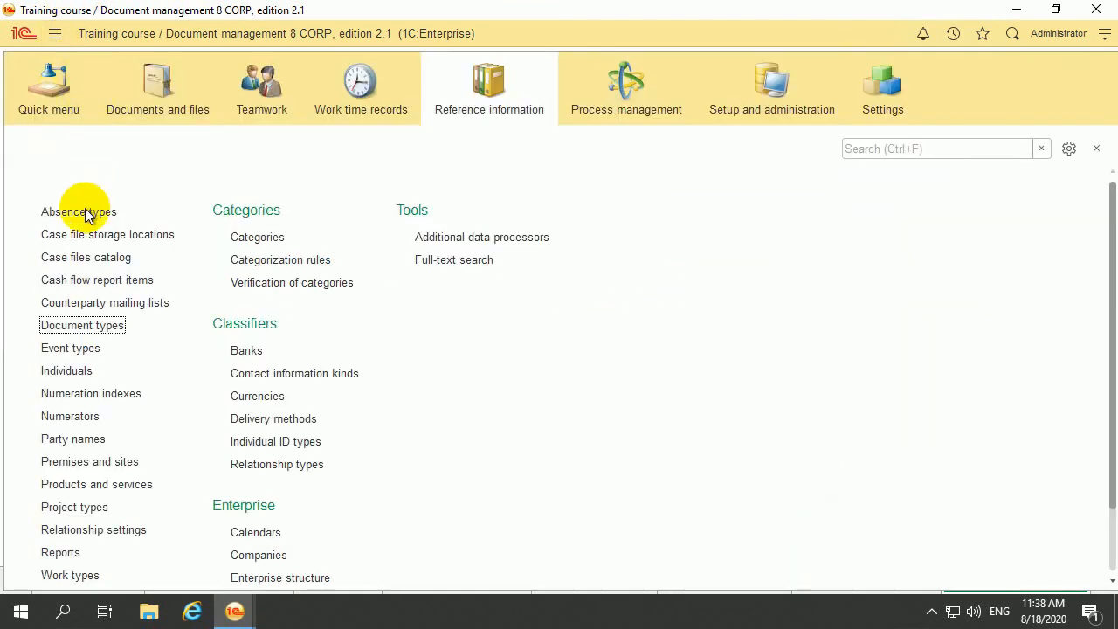
mouse_move(105, 87)
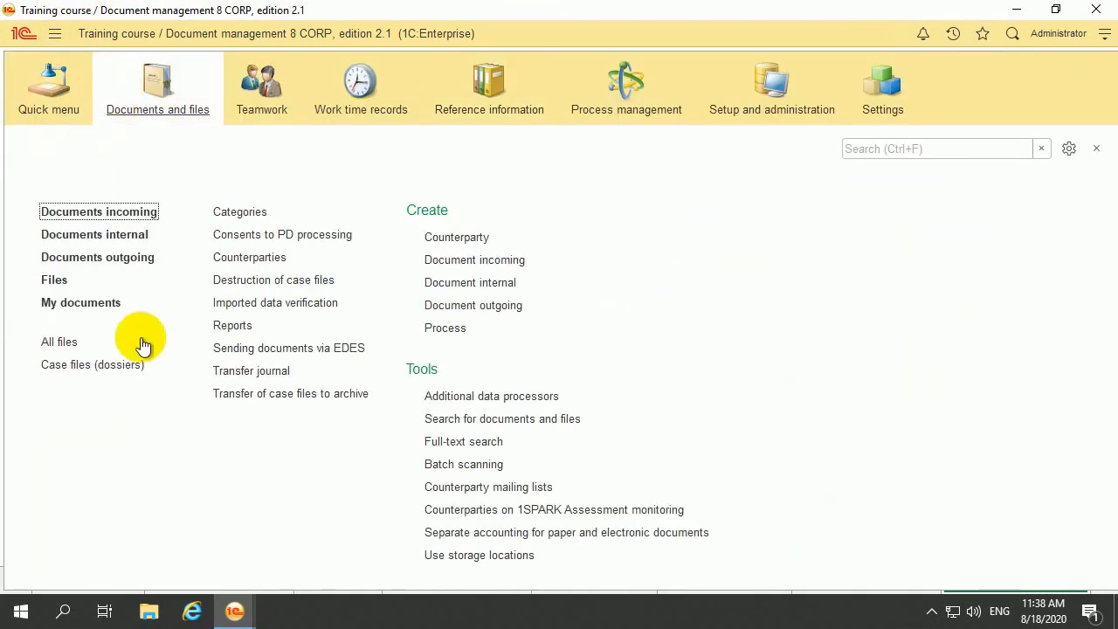
click(122, 258)
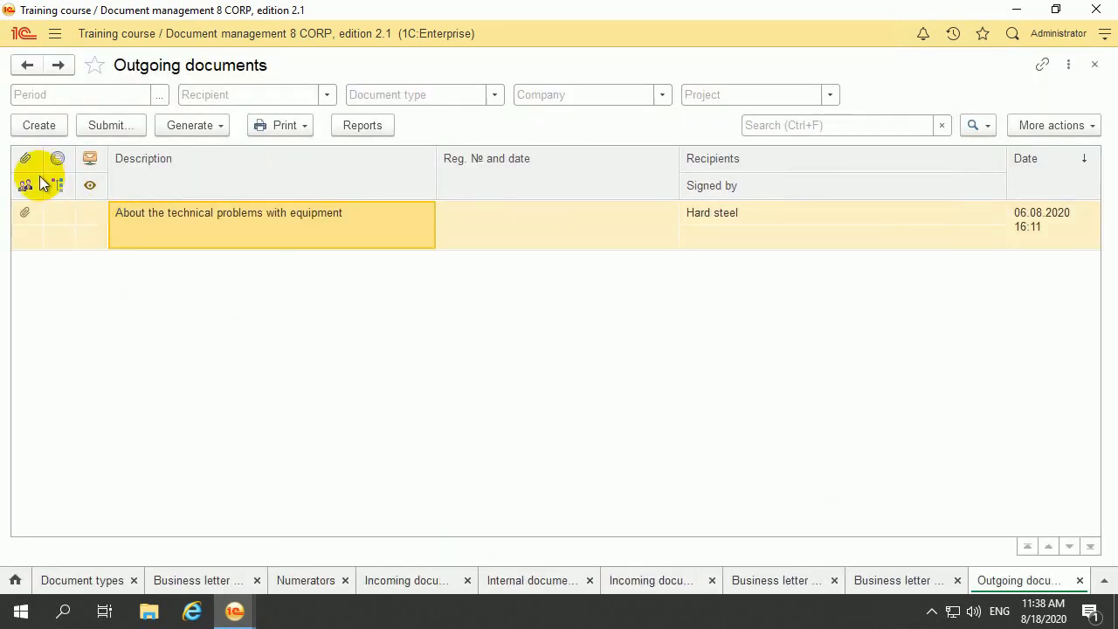
click(42, 126)
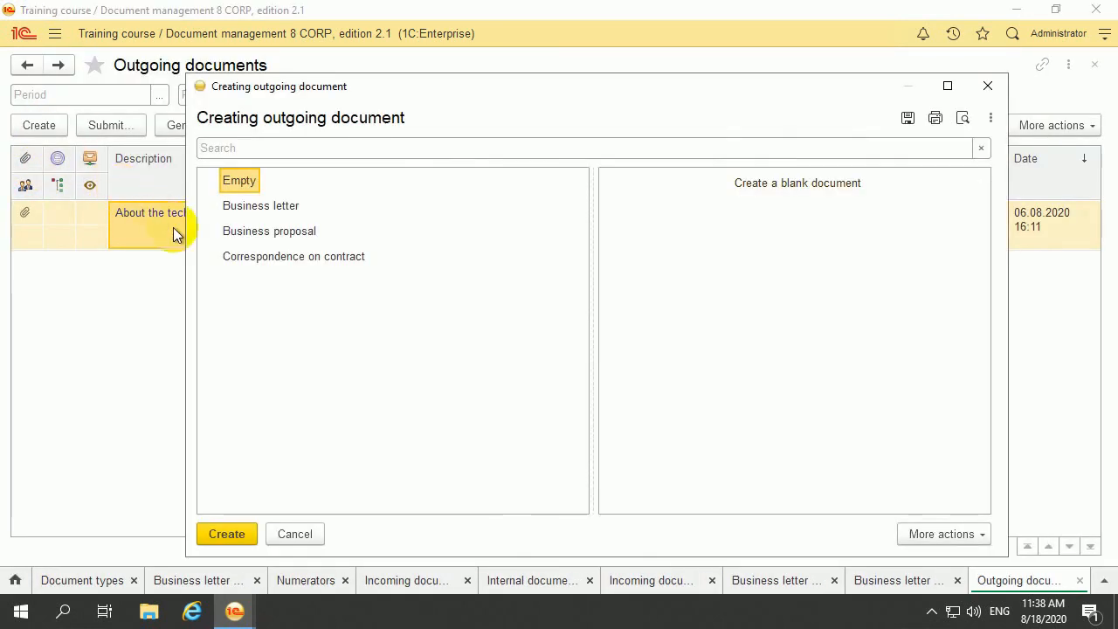
click(267, 215)
click(229, 533)
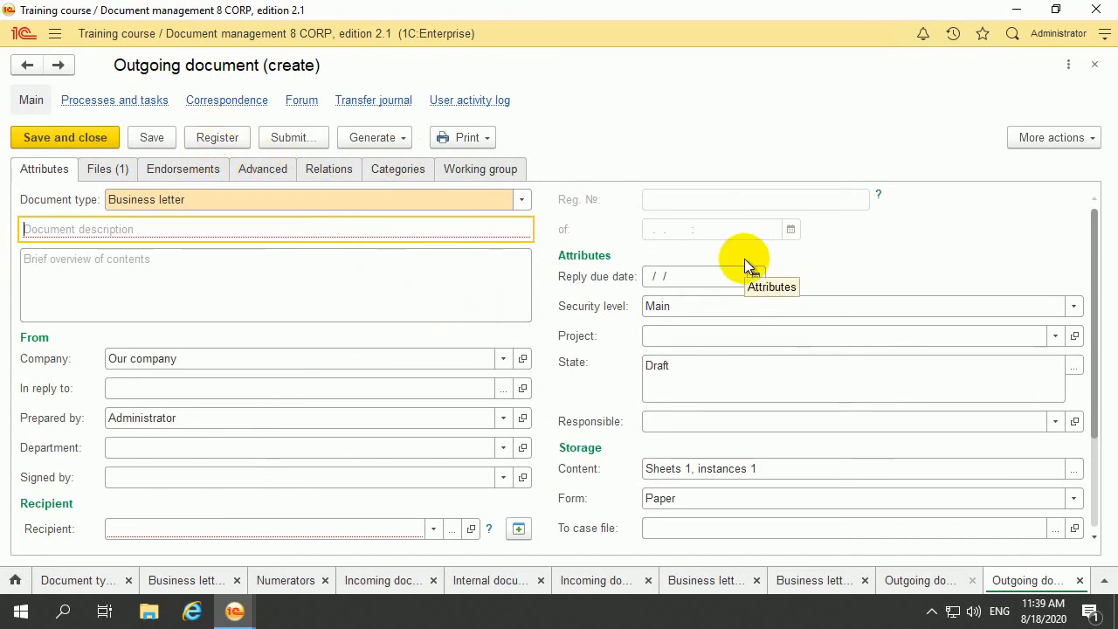
Set the new outgoing document's recipient to Hard steel and its description to Business letter 1, save it and close the card.
scroll(428, 441, down, 3)
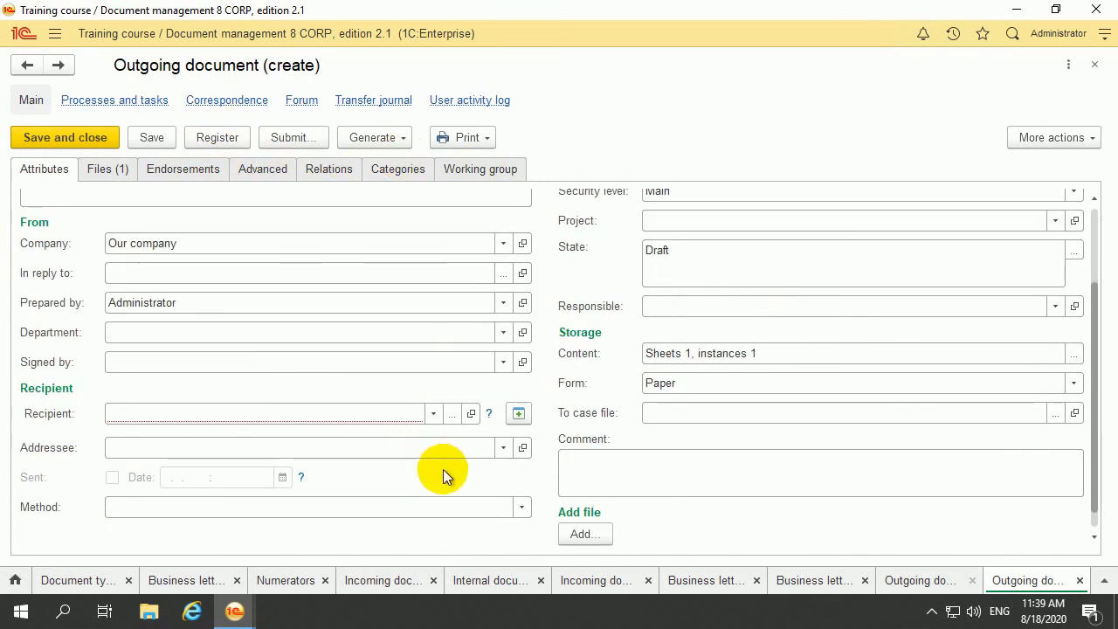
click(433, 413)
click(238, 450)
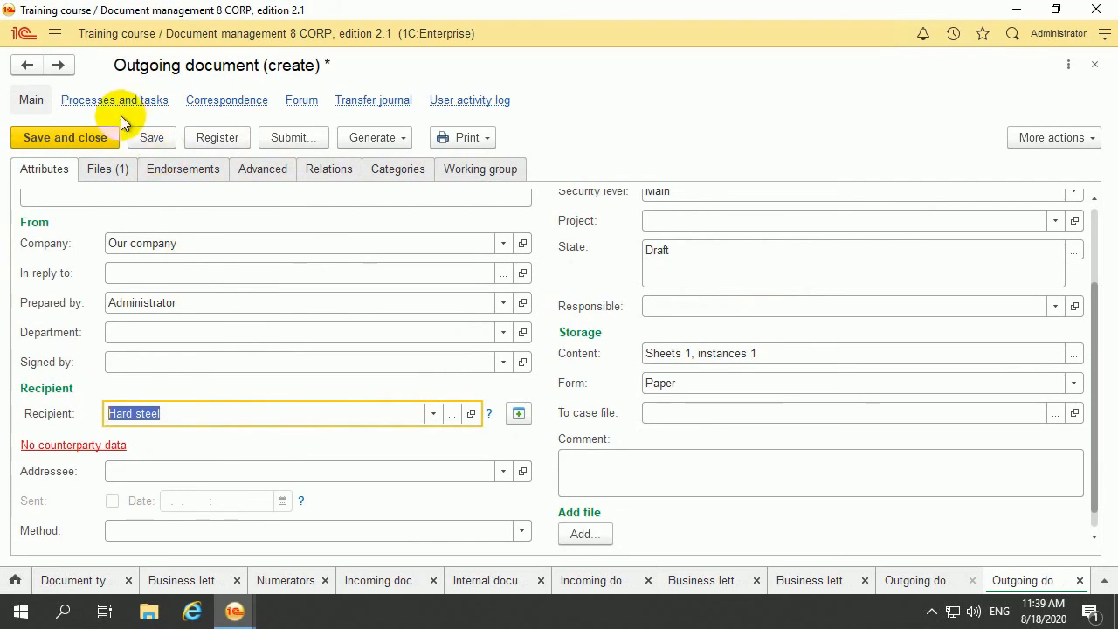
click(144, 137)
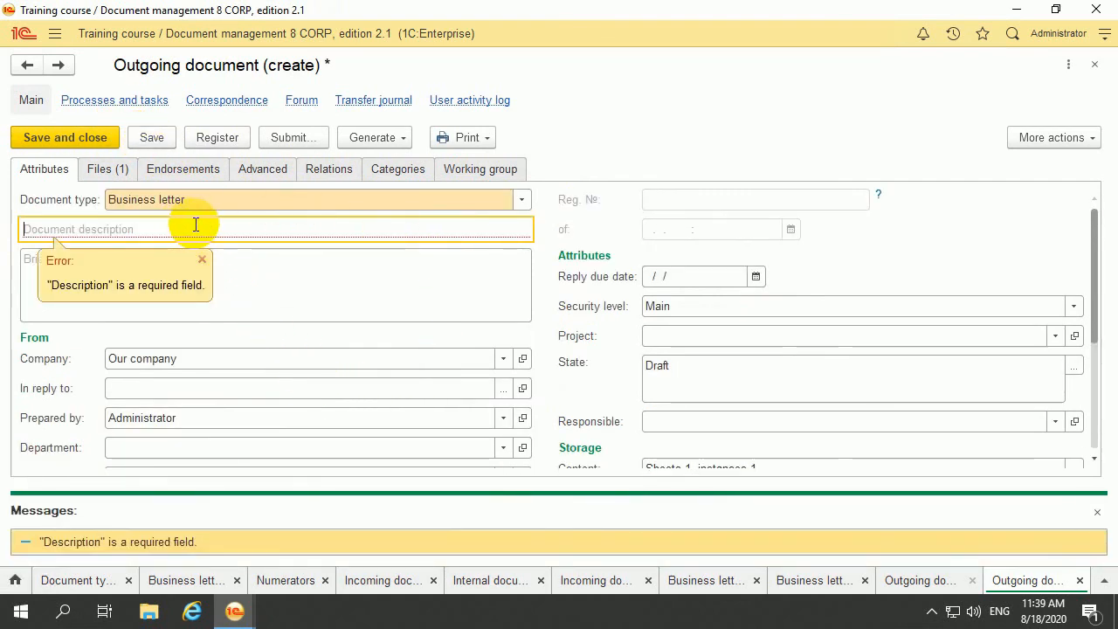
text(Bus)
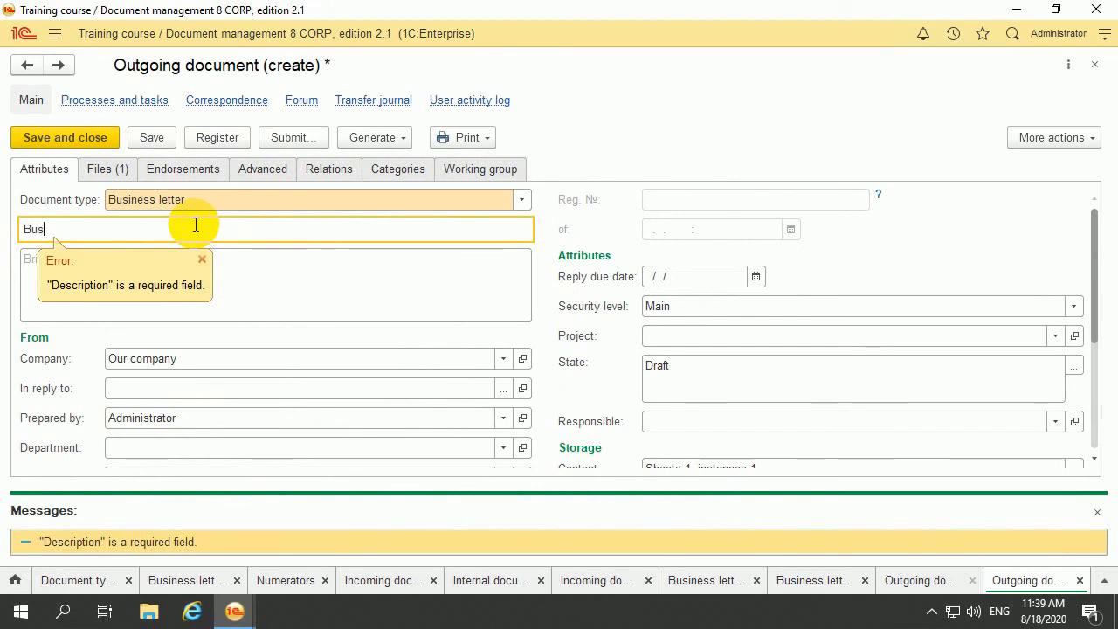
text(iness letter 1)
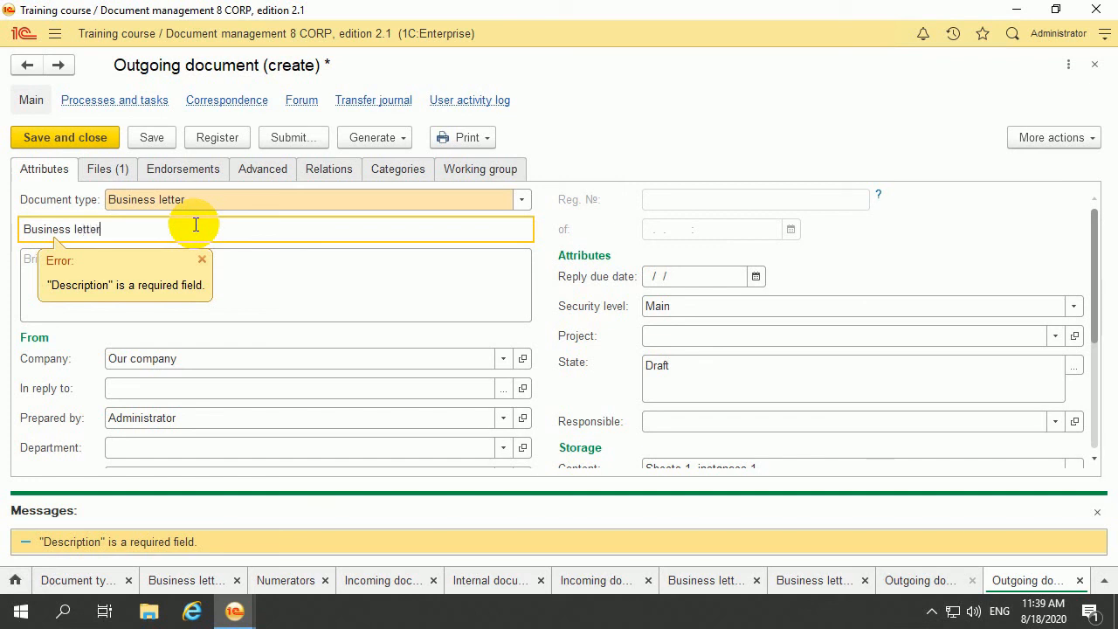
click(147, 137)
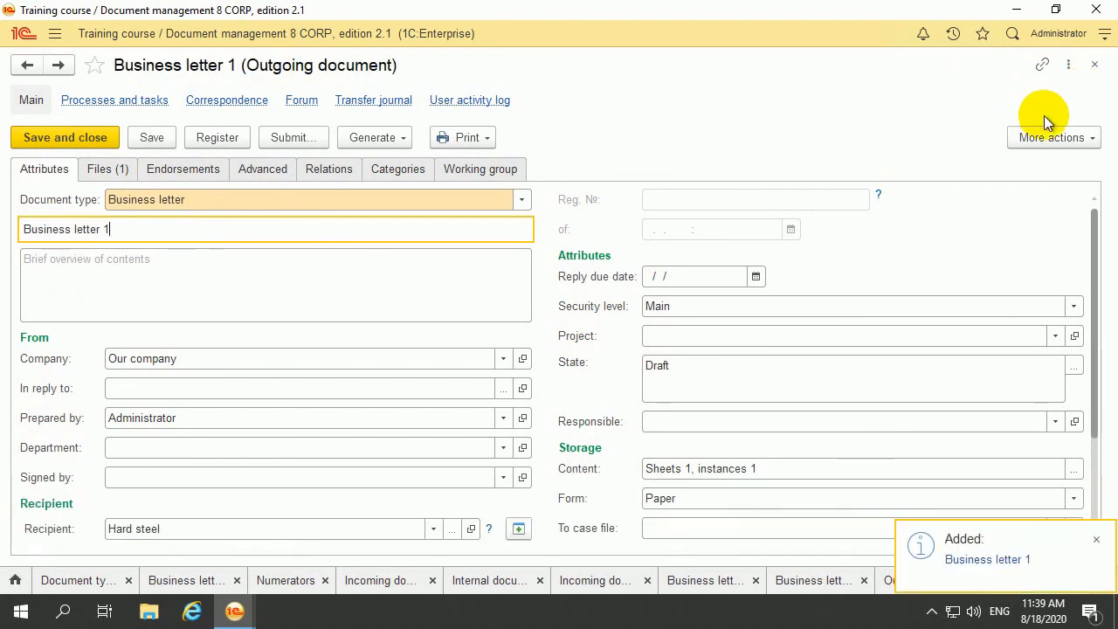
click(1094, 64)
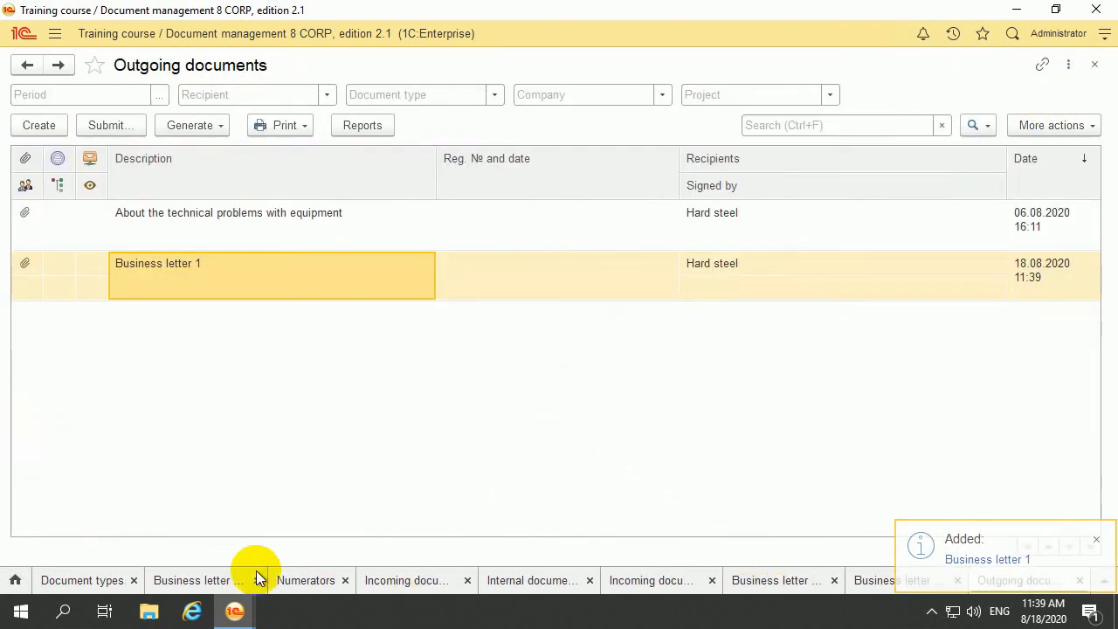
Enable Account for incoming number and date of the recipient for the outgoing Business letter type, then save and close it.
click(99, 579)
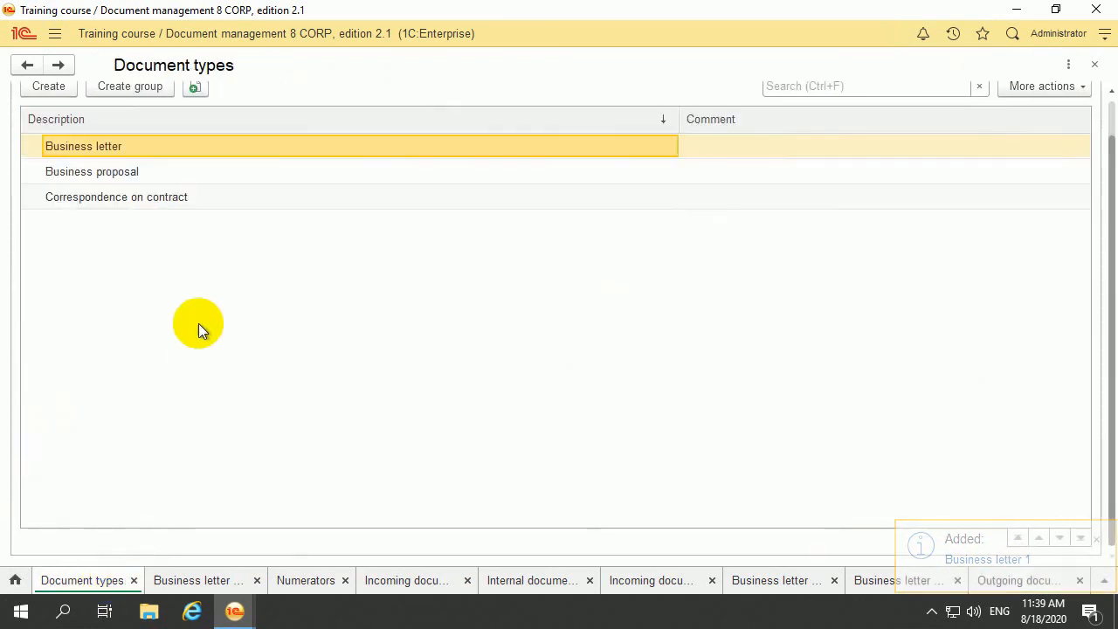
double_click(175, 163)
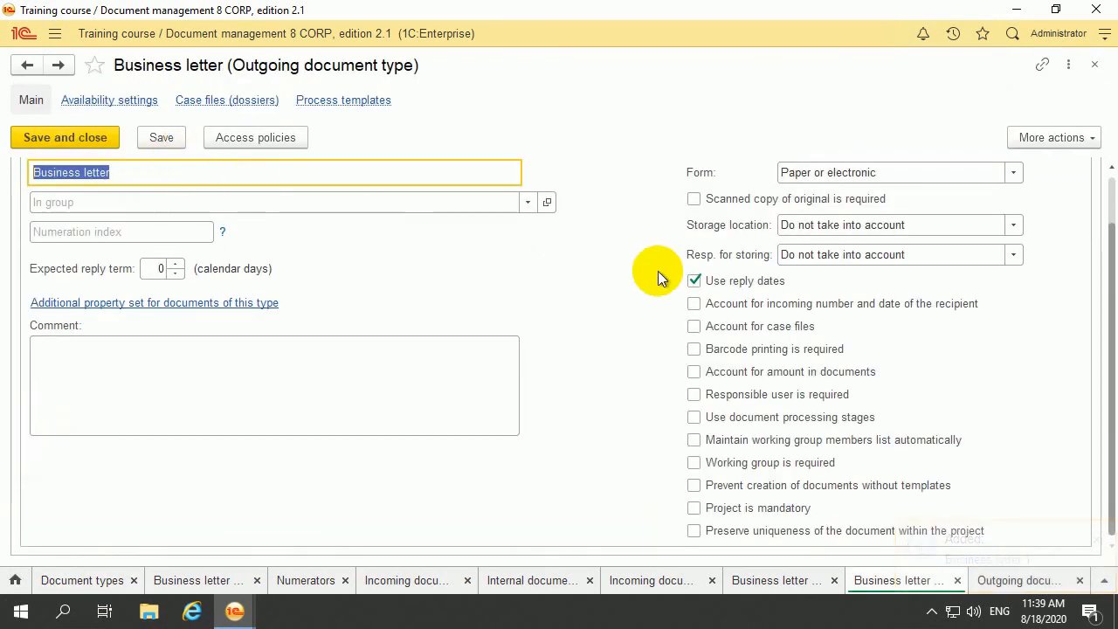
click(694, 304)
click(61, 137)
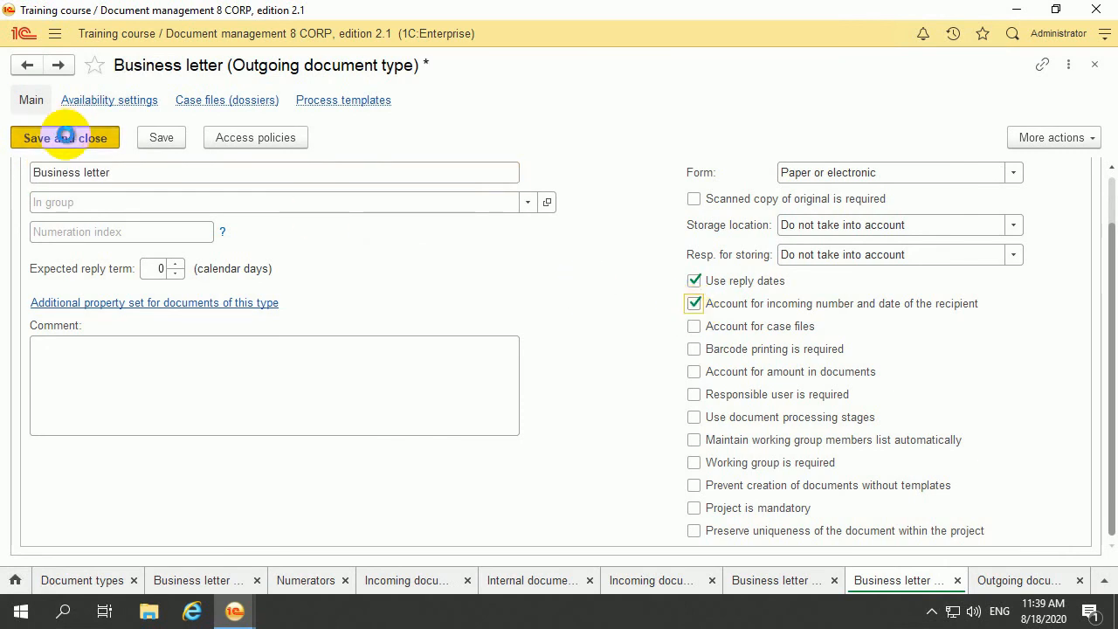
click(241, 567)
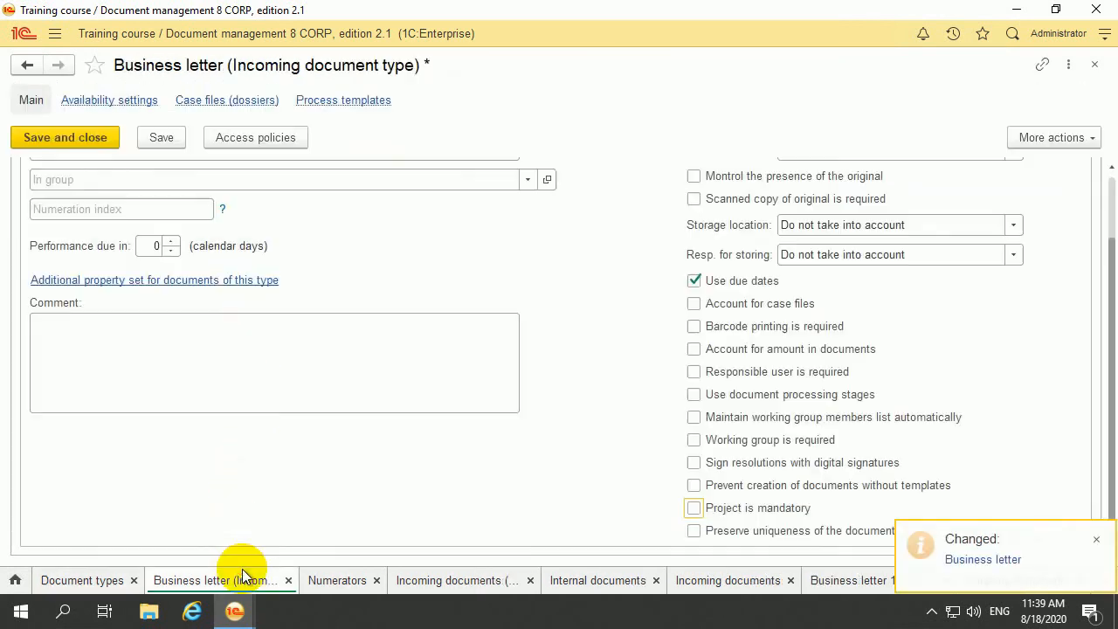
Open the outgoing document Business letter 1, examine its overview and attributes, and close the card.
scroll(545, 350, up, 3)
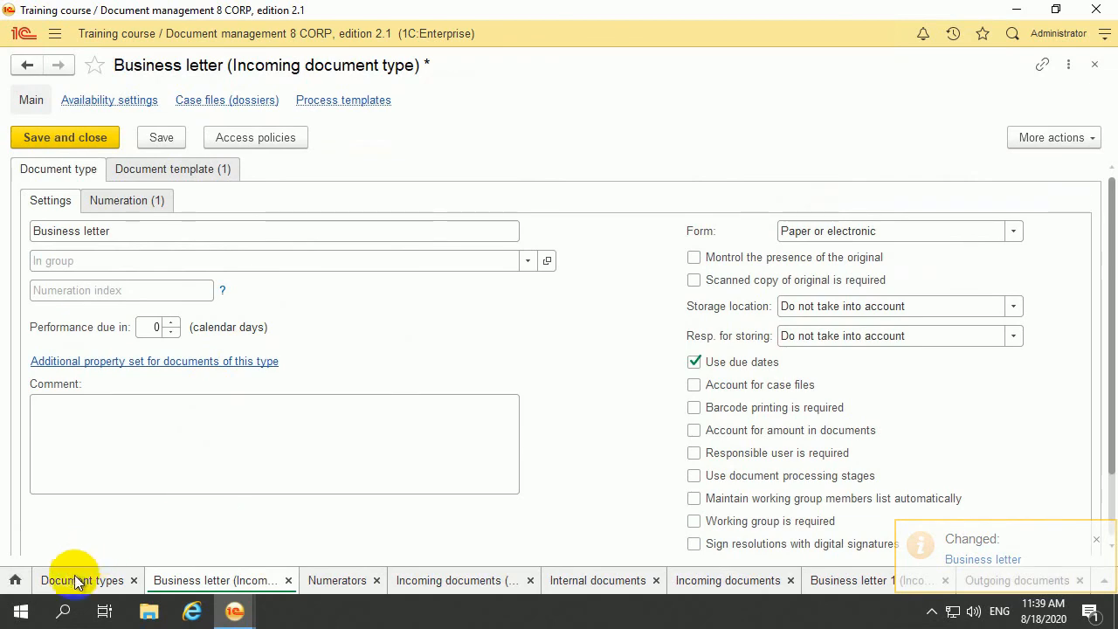
click(14, 580)
click(54, 33)
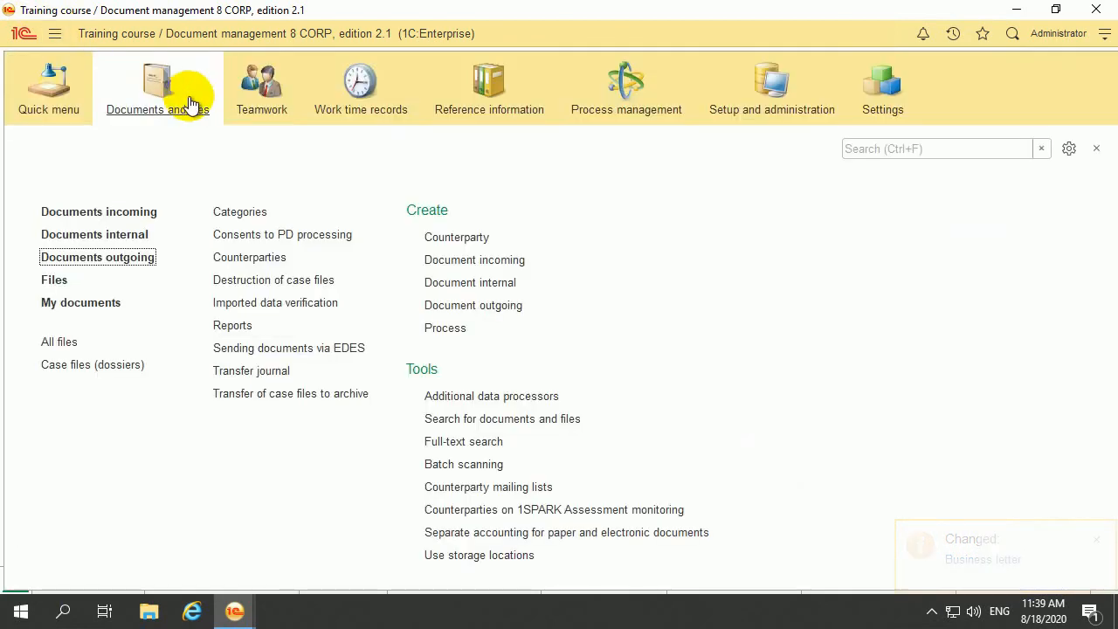
click(141, 257)
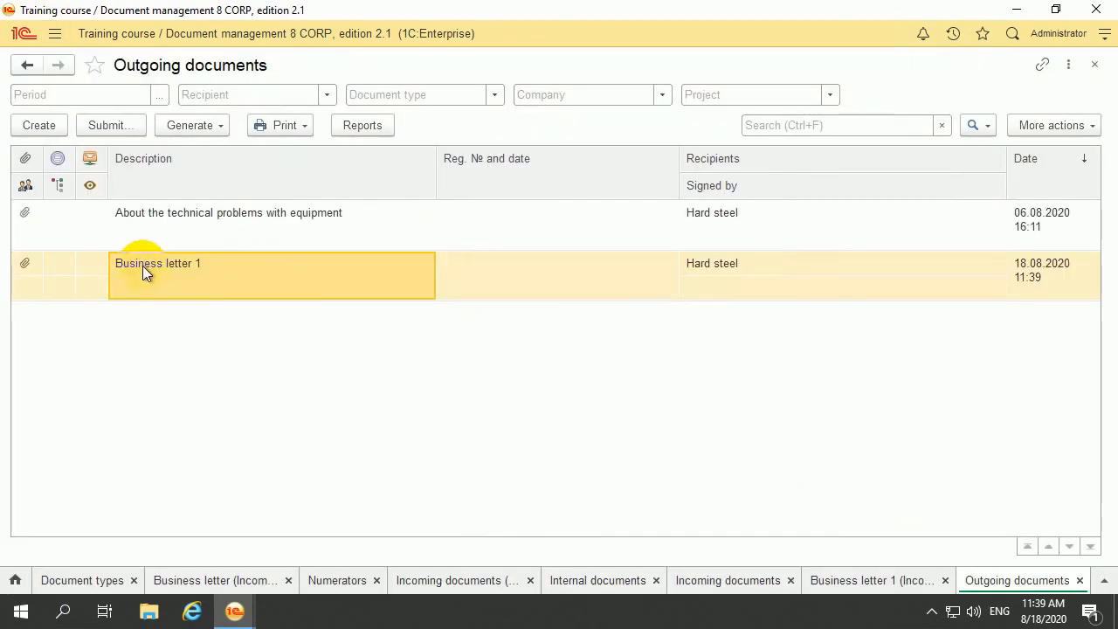
double_click(145, 270)
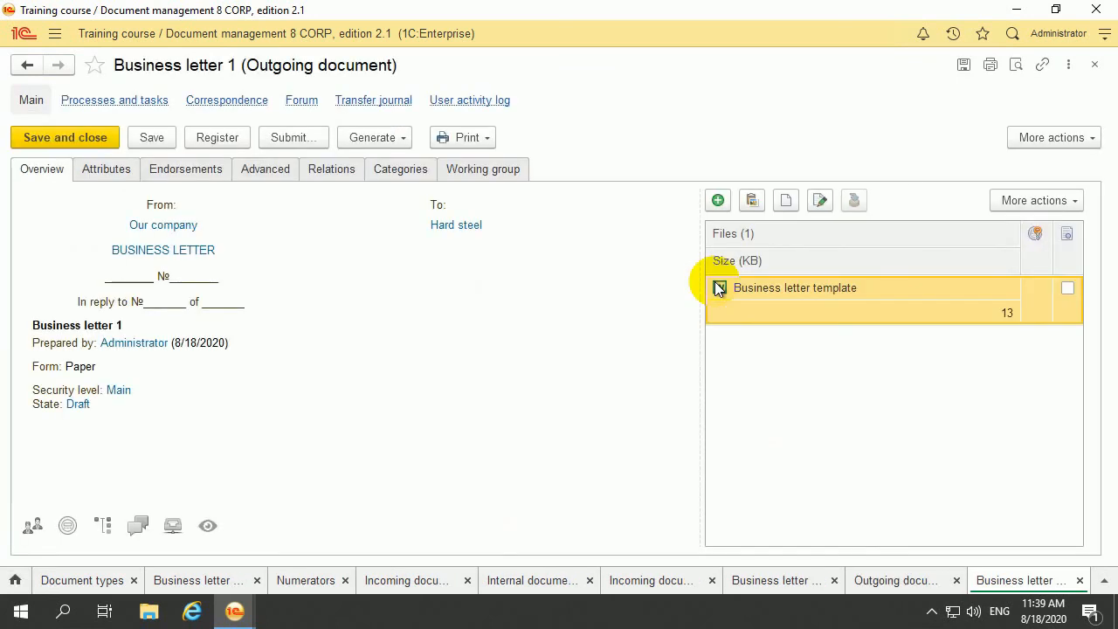
click(106, 169)
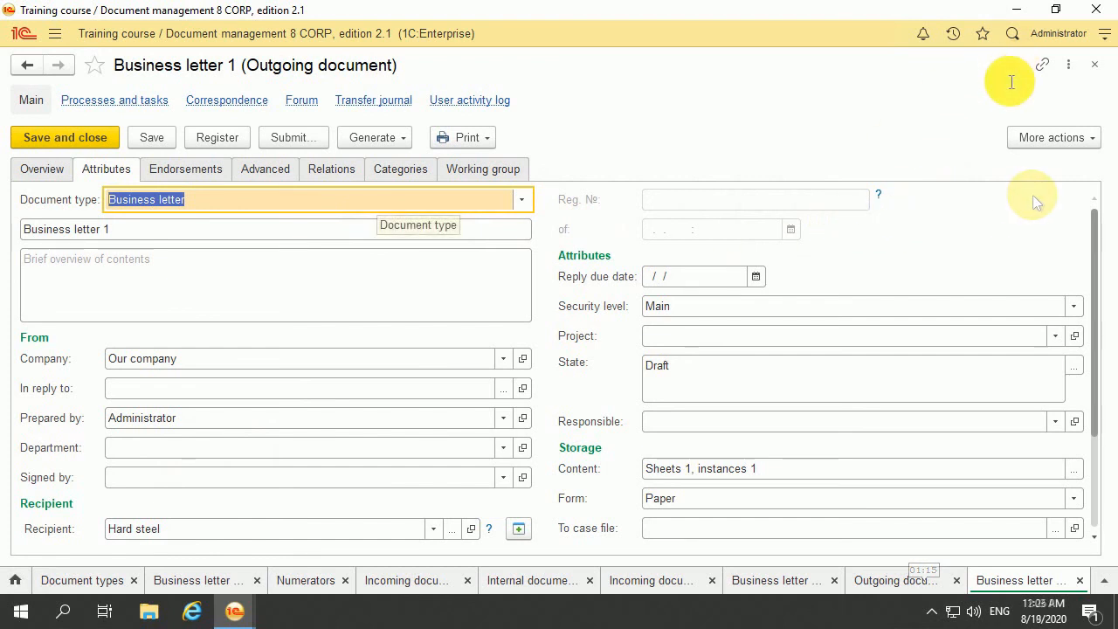
click(1093, 65)
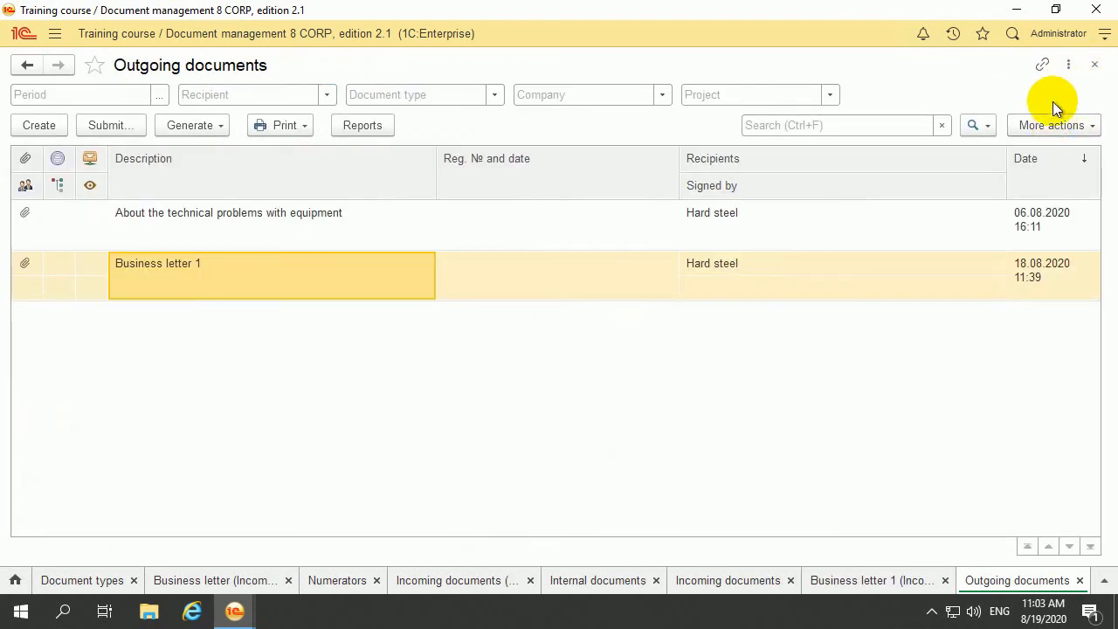
Look over the view modes offered for the outgoing documents list.
click(1053, 128)
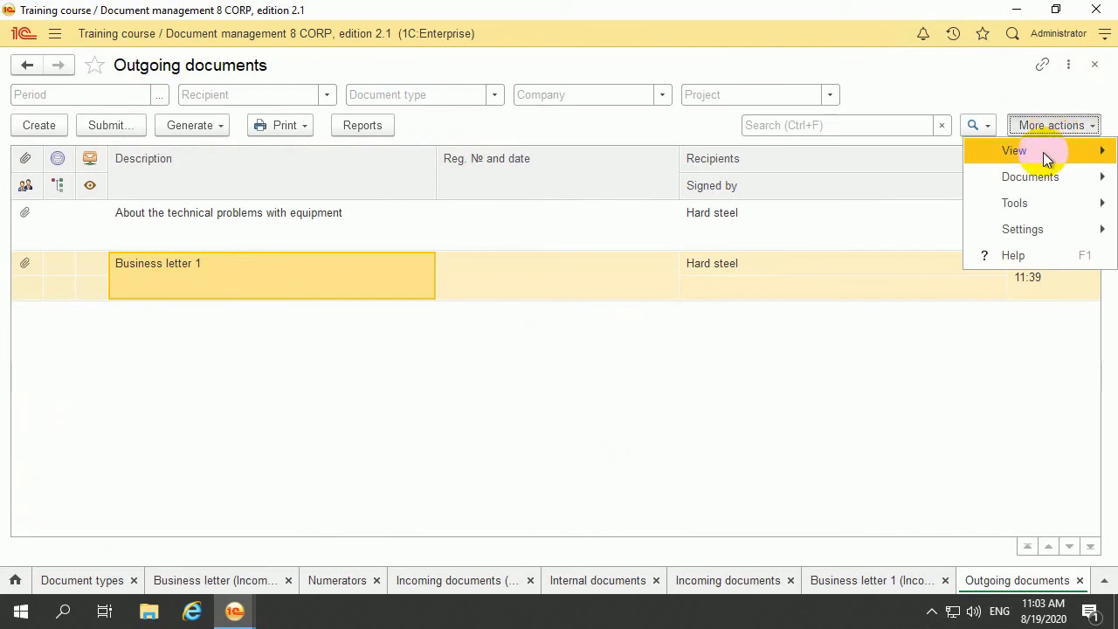
mouse_move(1042, 154)
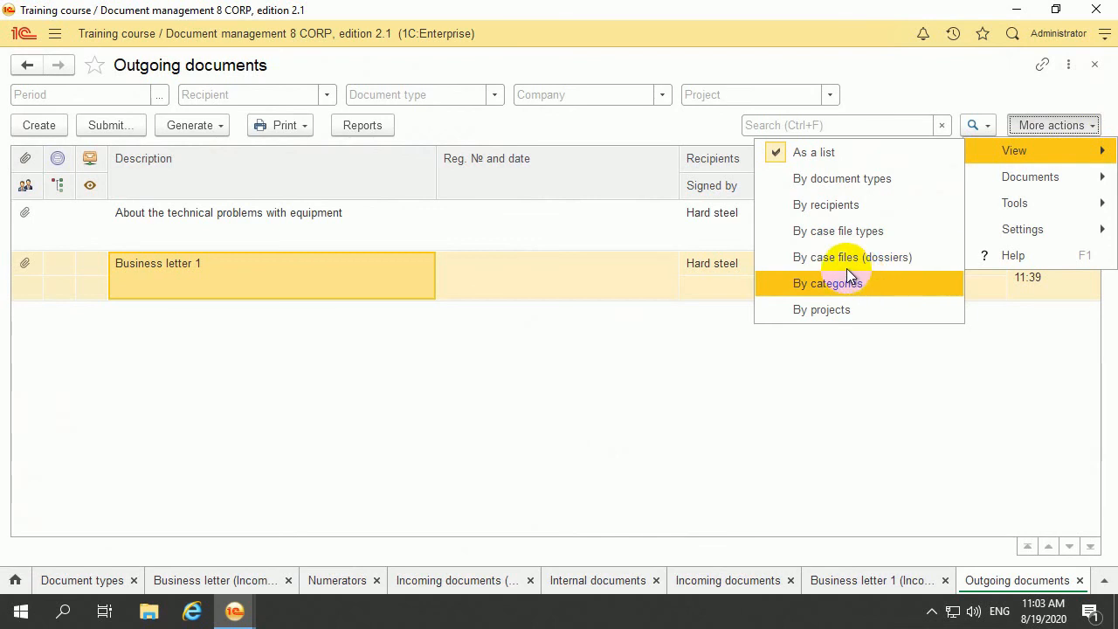
click(679, 403)
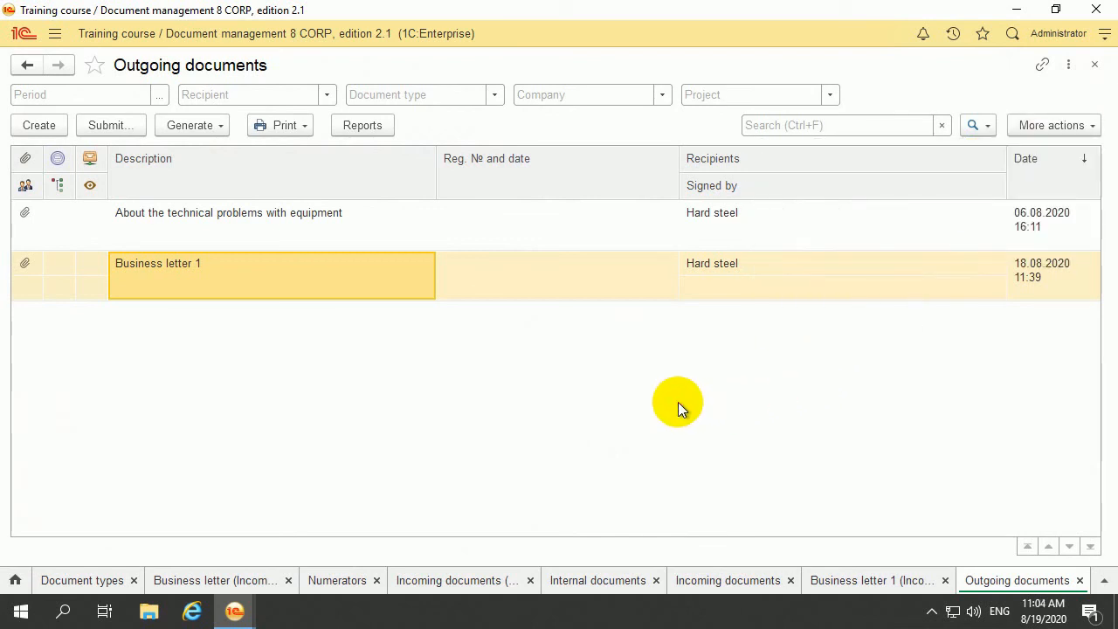
Generate an empty outgoing document from Complaint 1 in the incoming documents list.
click(26, 65)
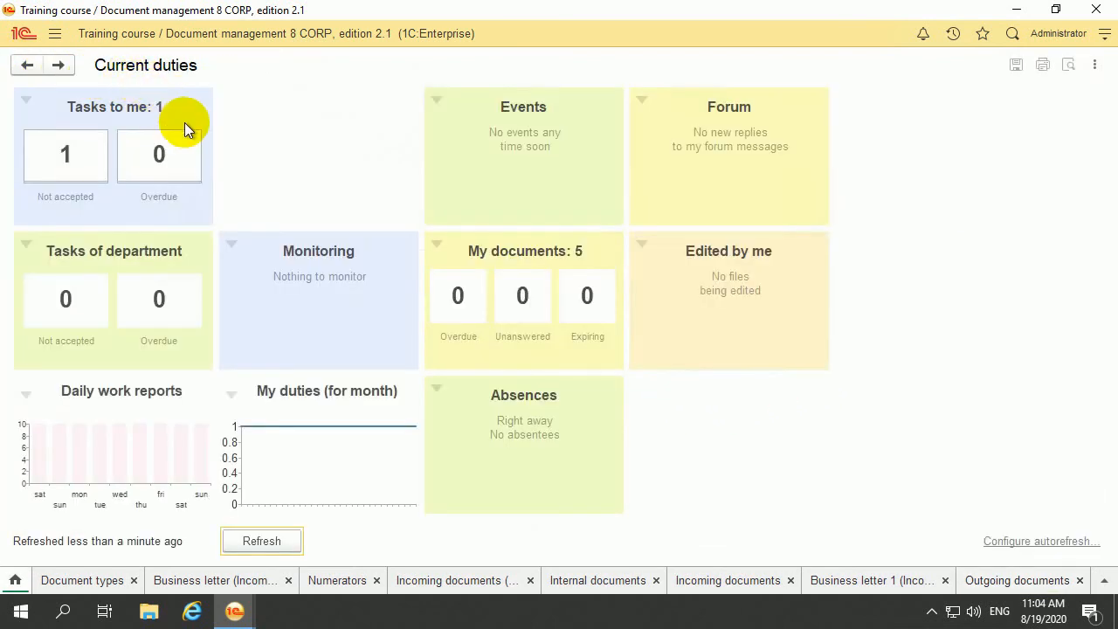
click(54, 33)
click(122, 212)
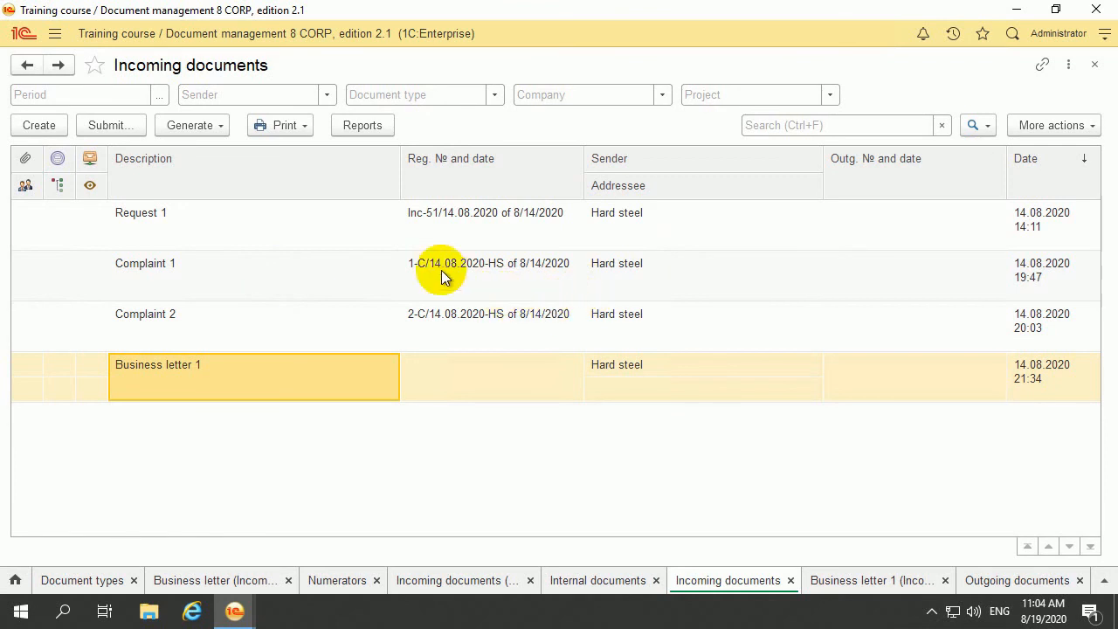
click(240, 272)
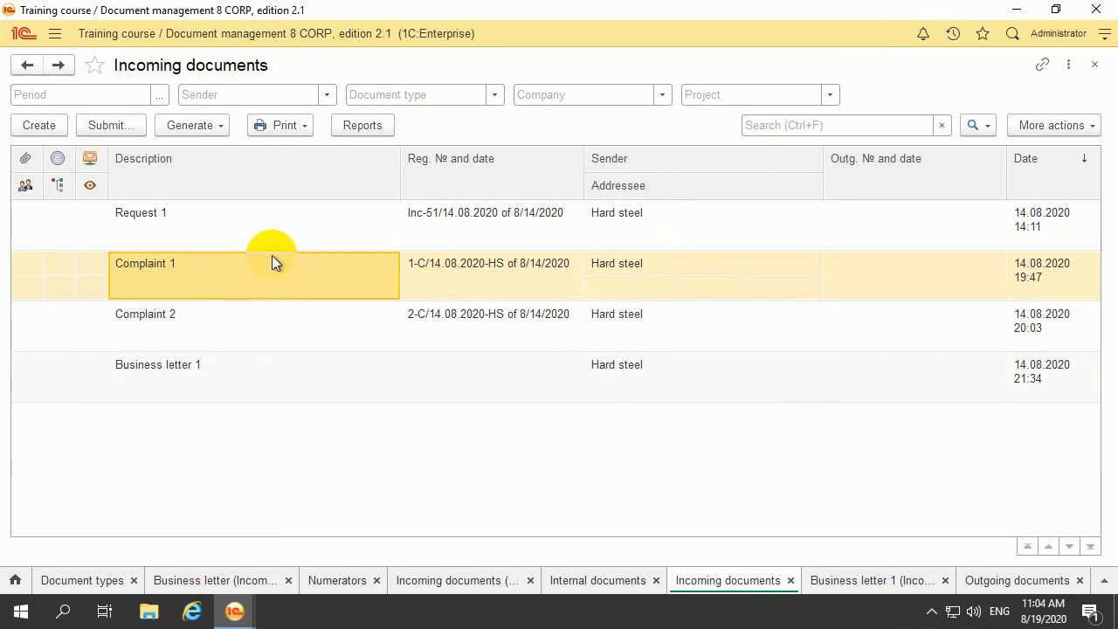
click(220, 128)
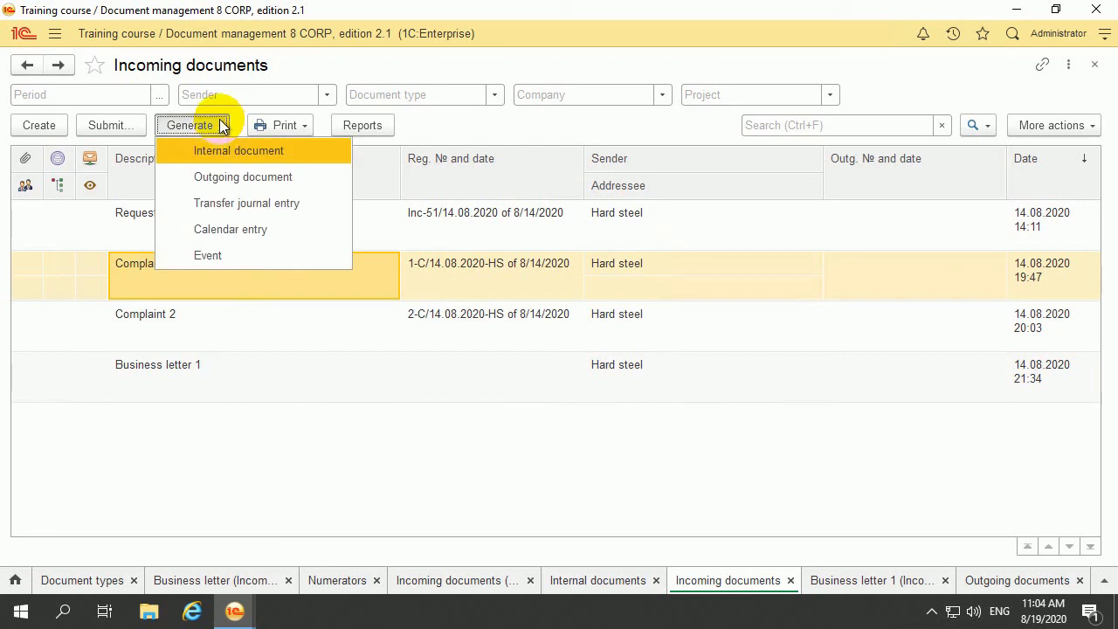
click(240, 182)
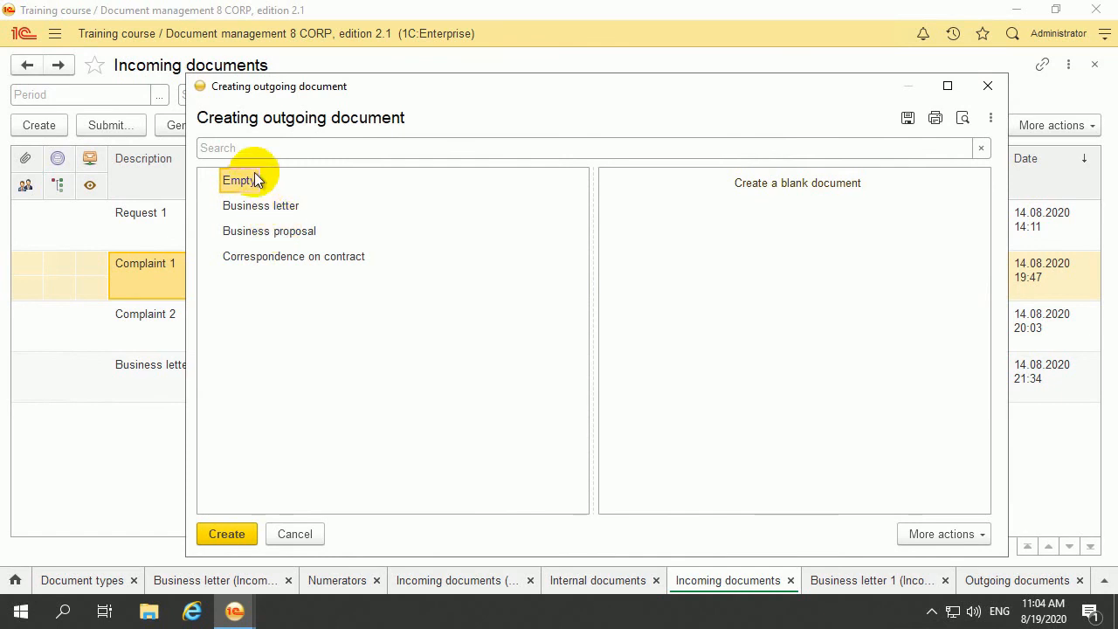
click(229, 534)
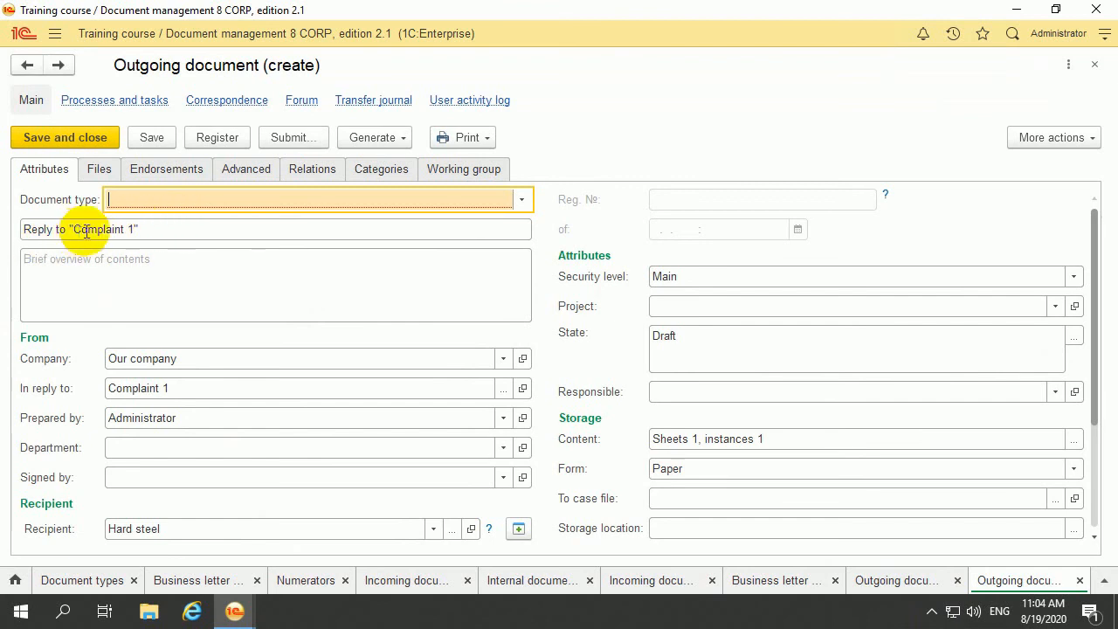
Set the reply's document type to Business letter, save the document and view its relations.
click(515, 202)
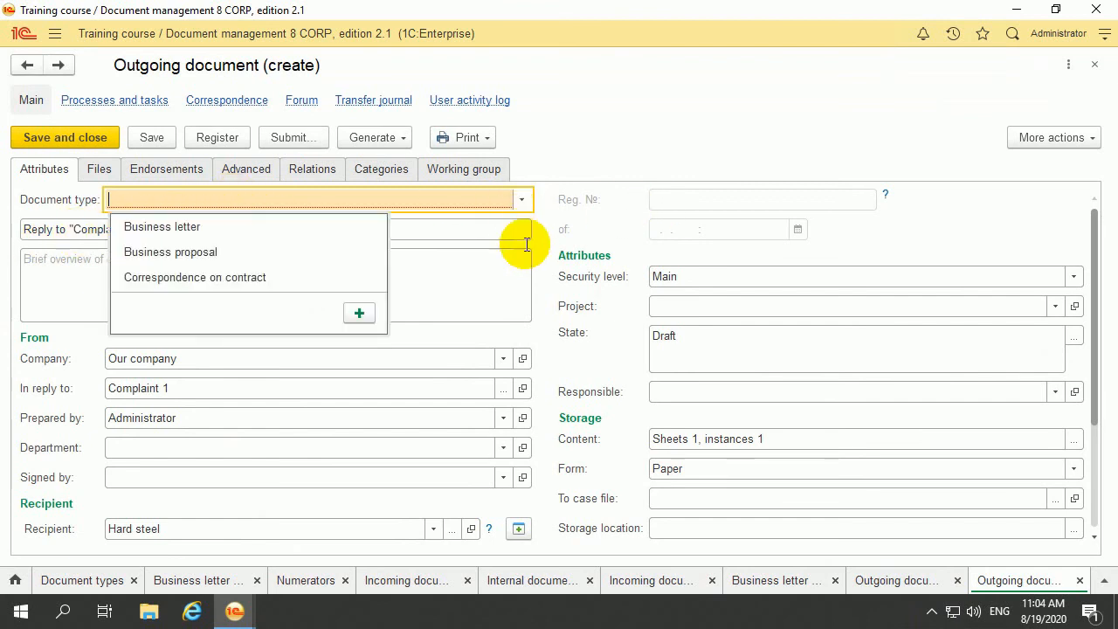
click(353, 232)
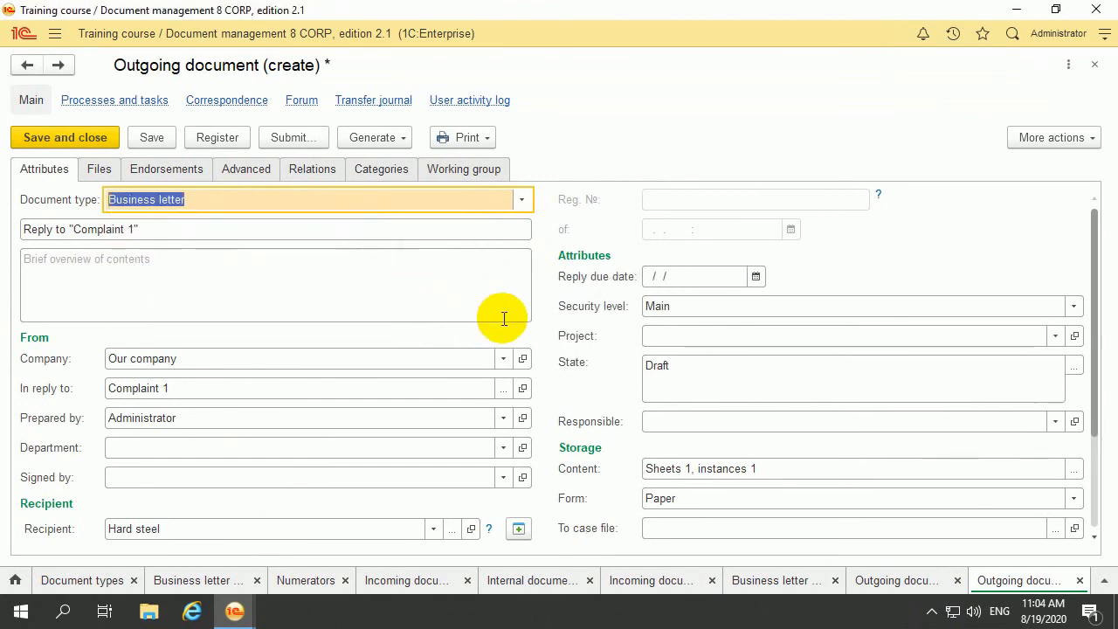
click(99, 170)
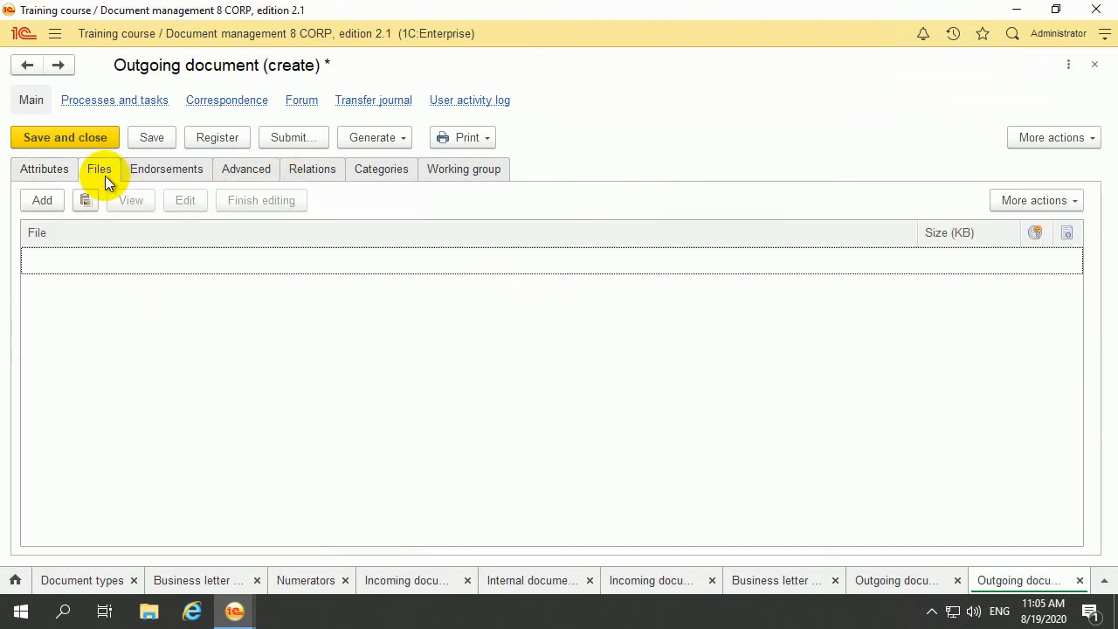
click(45, 166)
scroll(357, 324, down, 3)
scroll(385, 288, up, 3)
click(153, 139)
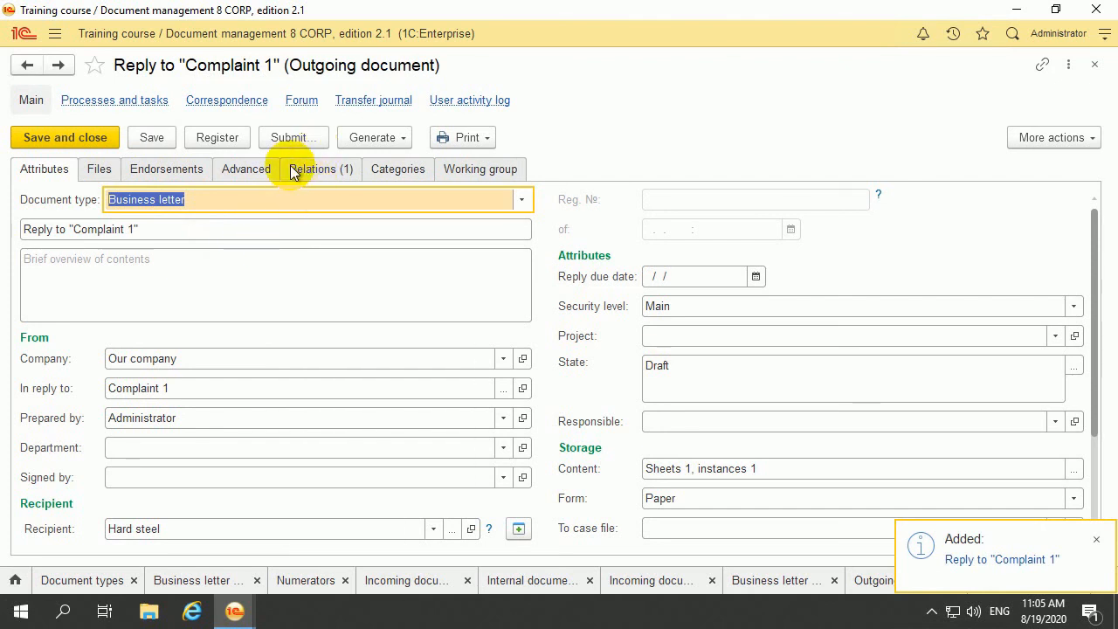
click(322, 172)
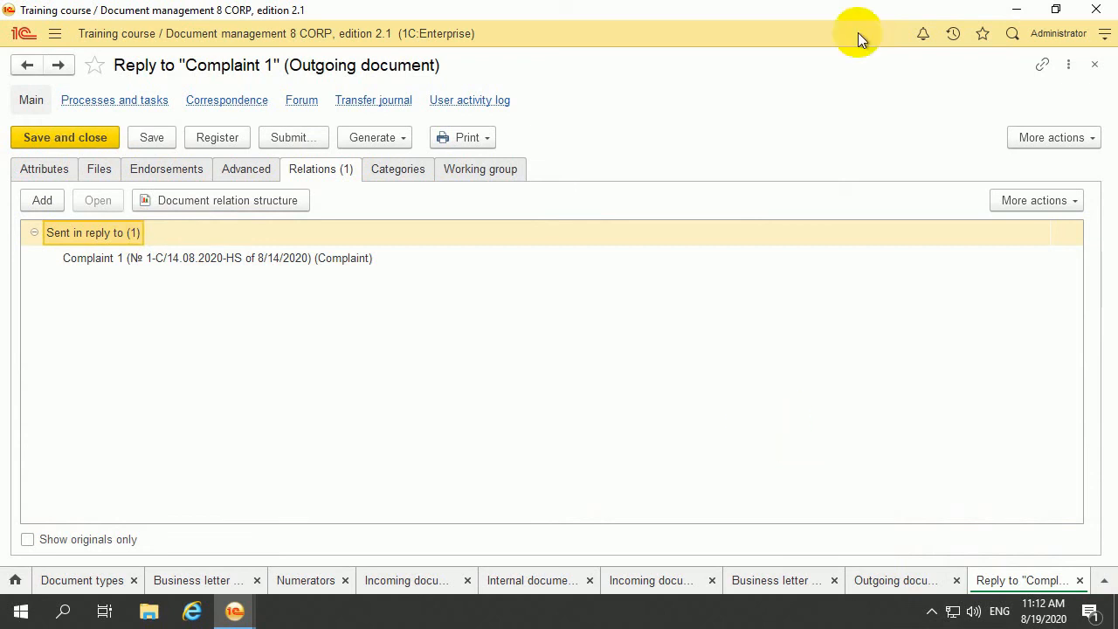
Open a blank incoming document type form from the reference information and examine its available settings.
click(56, 33)
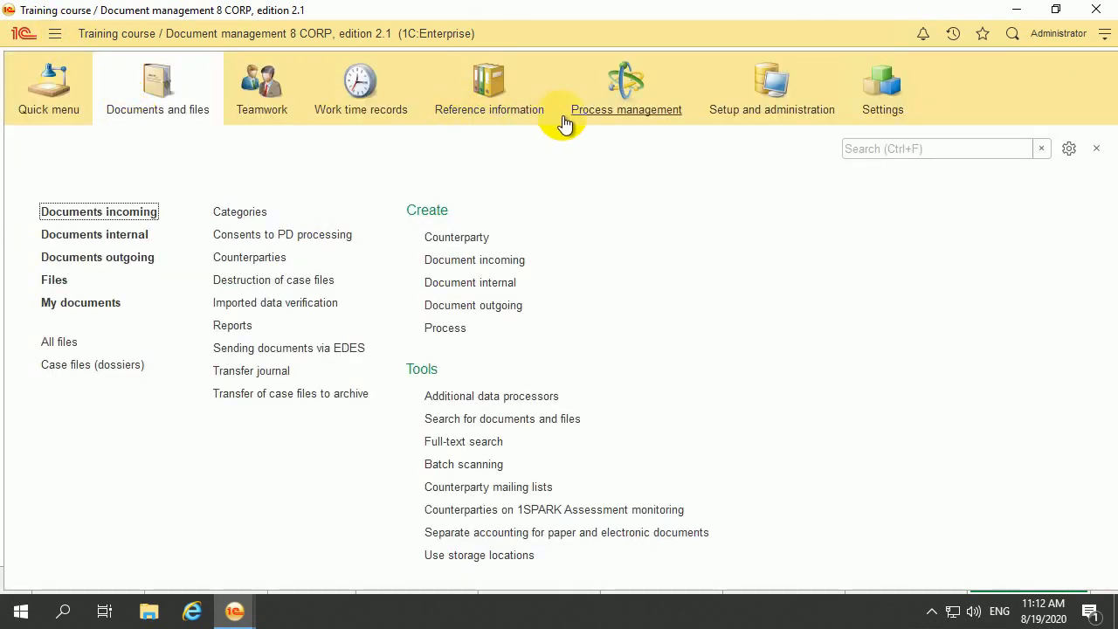
click(536, 117)
click(104, 330)
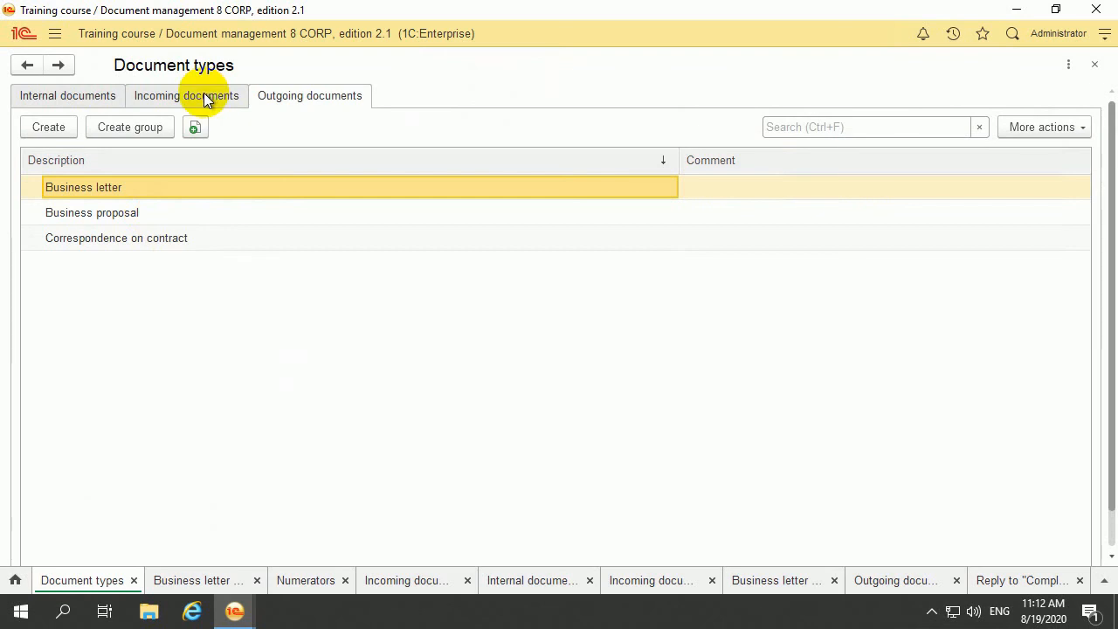
click(203, 93)
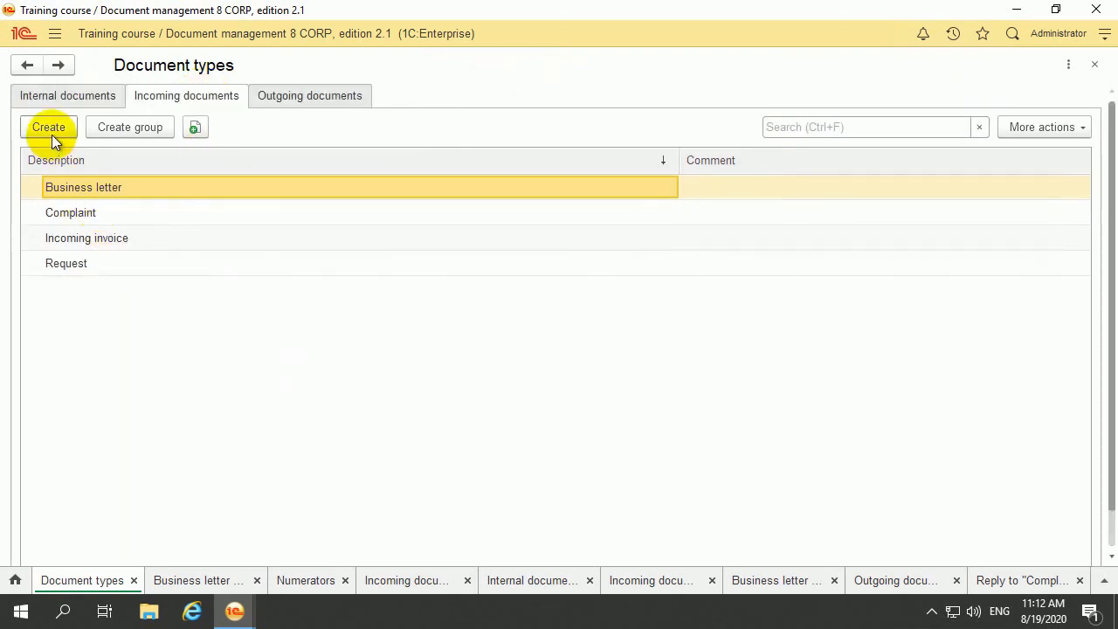
click(51, 134)
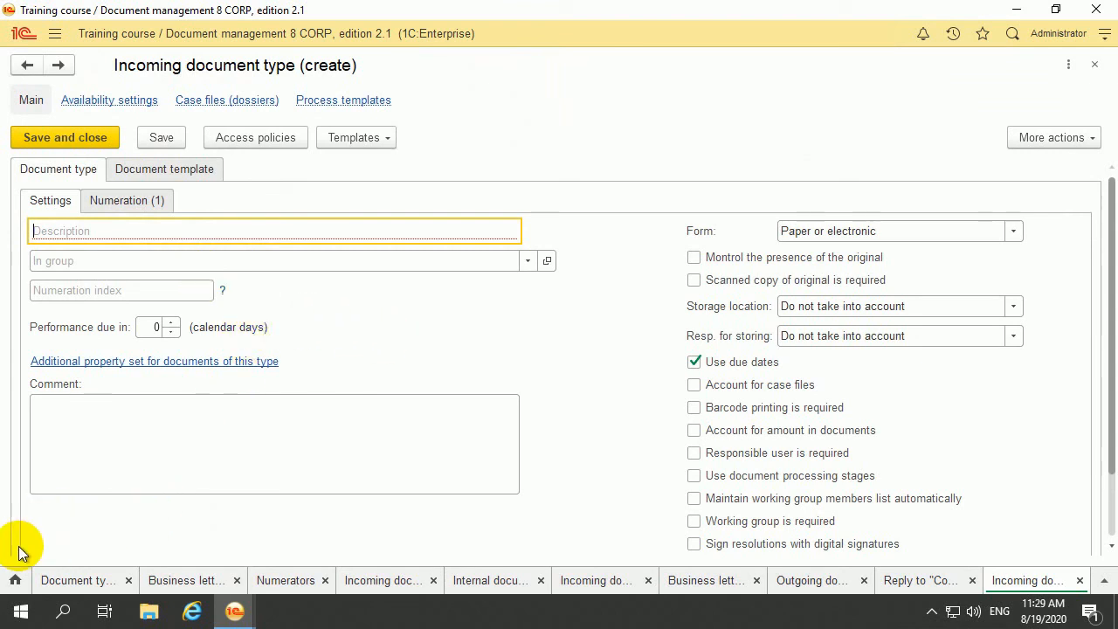
Enable Account for appeals of citizens in the document flow program settings and save the settings.
click(15, 577)
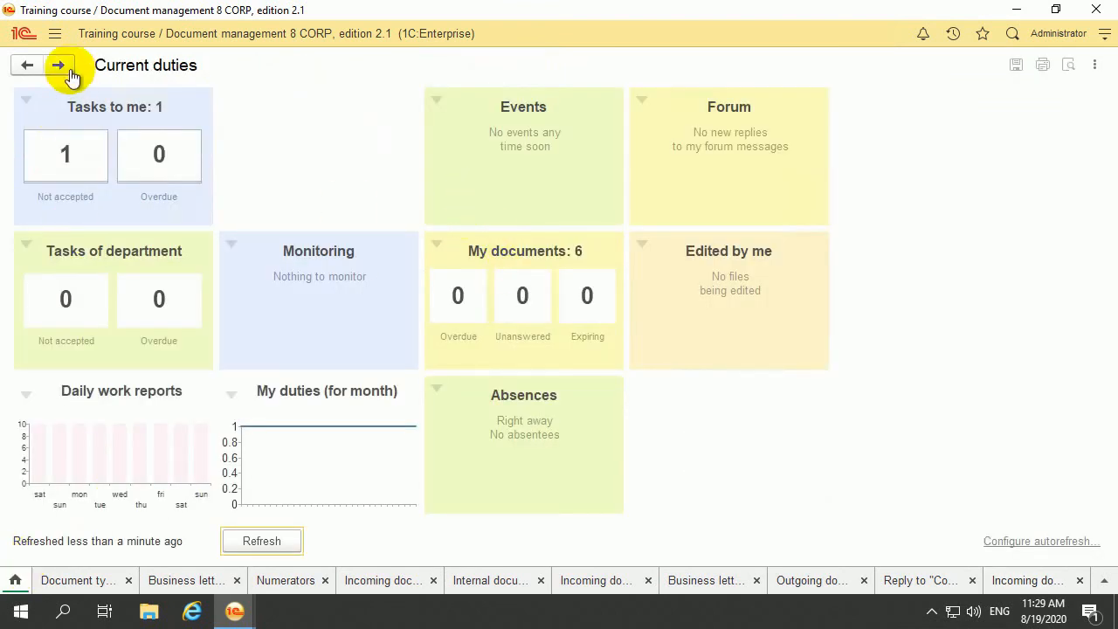
click(51, 35)
click(740, 111)
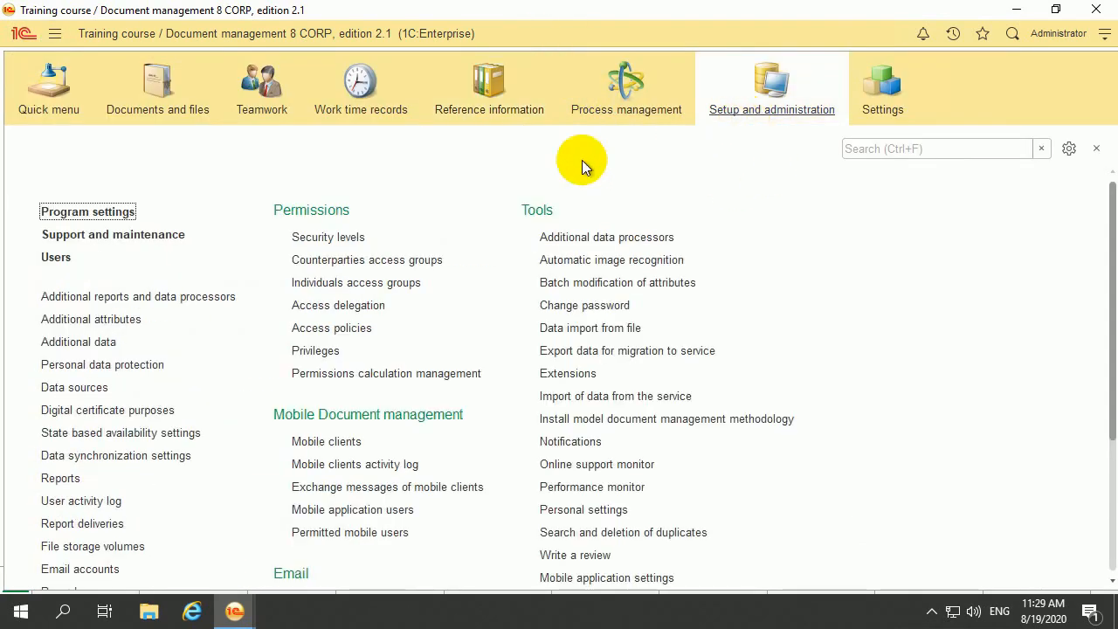
click(99, 212)
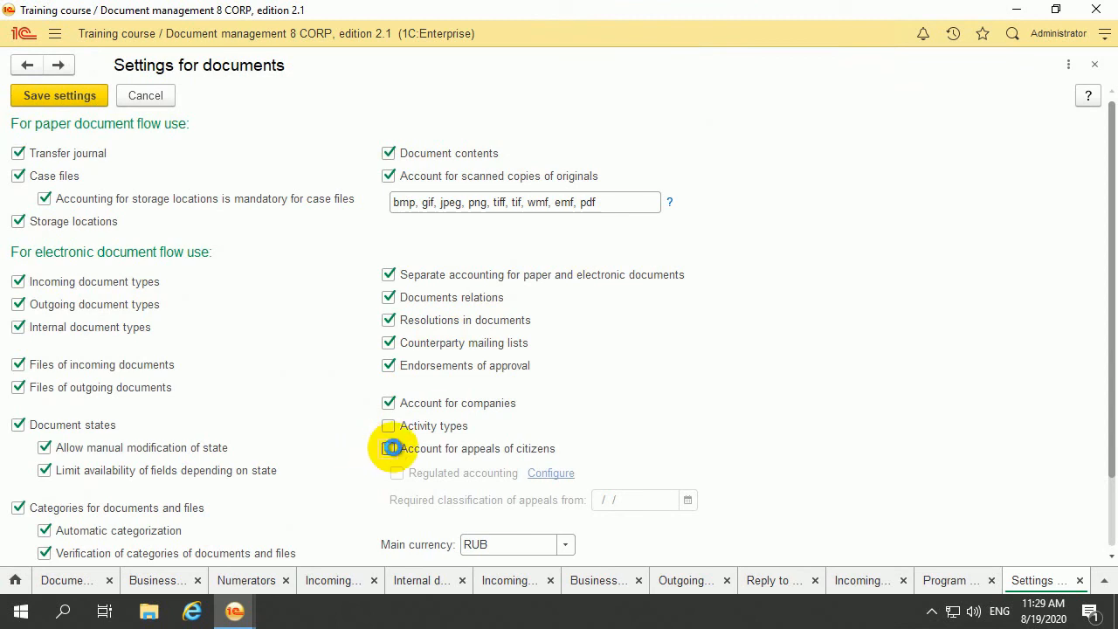
click(391, 447)
click(98, 102)
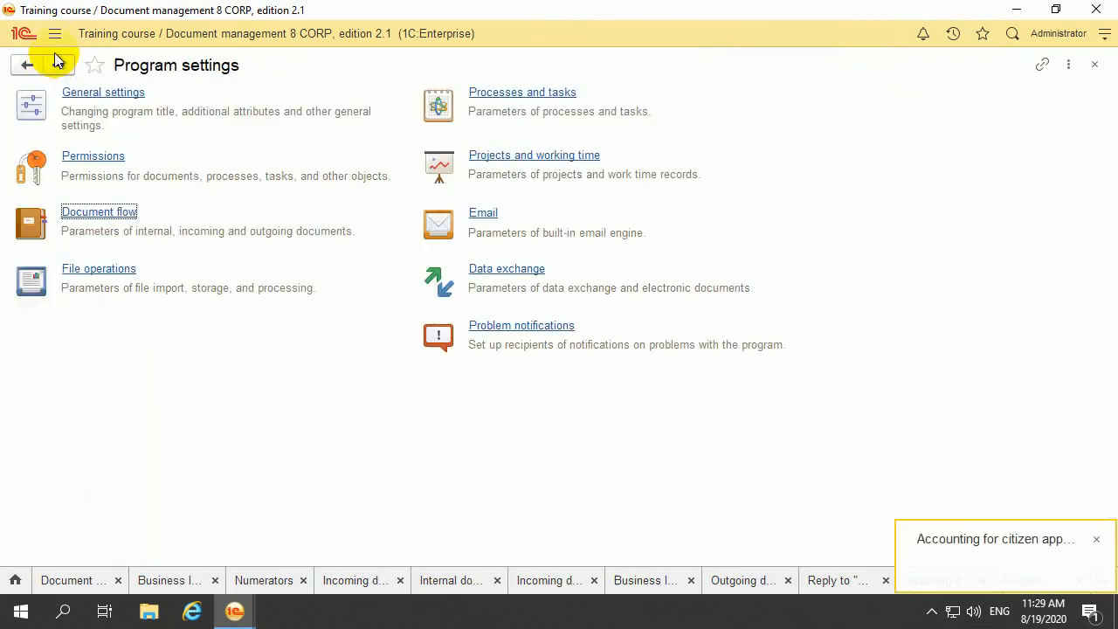
Start a new incoming document type from the document types in the reference information.
click(54, 33)
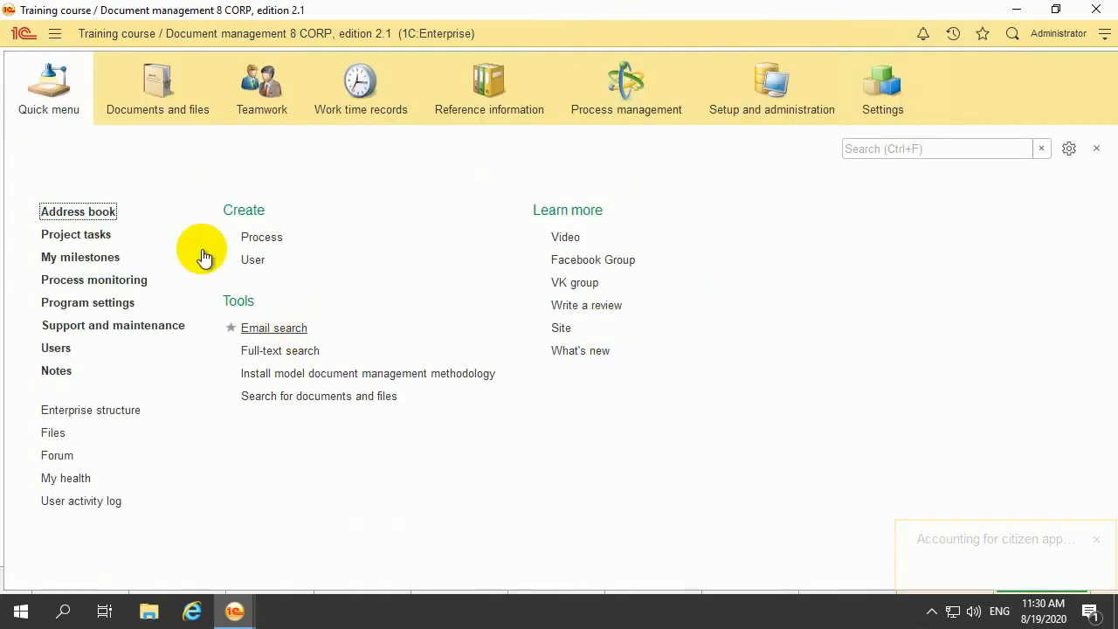
click(151, 118)
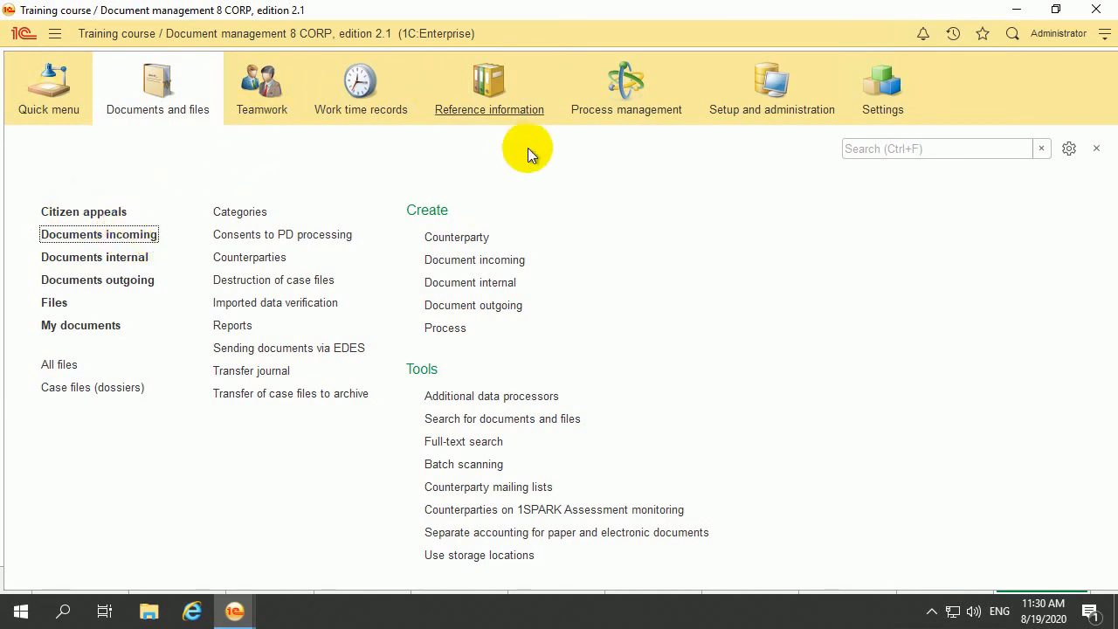
click(487, 112)
click(105, 328)
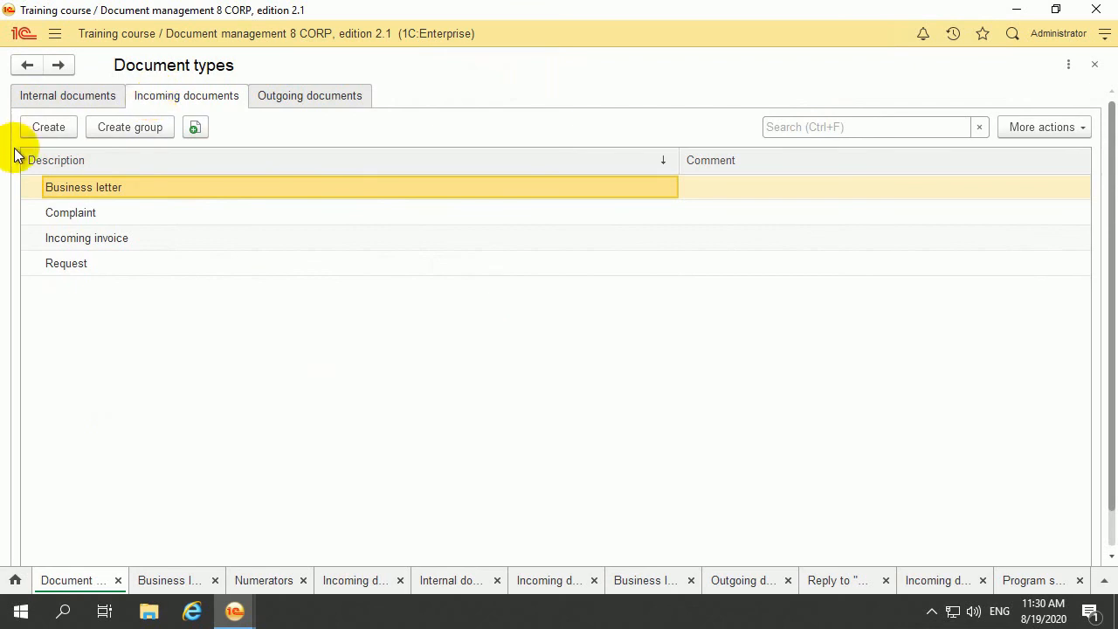
click(34, 129)
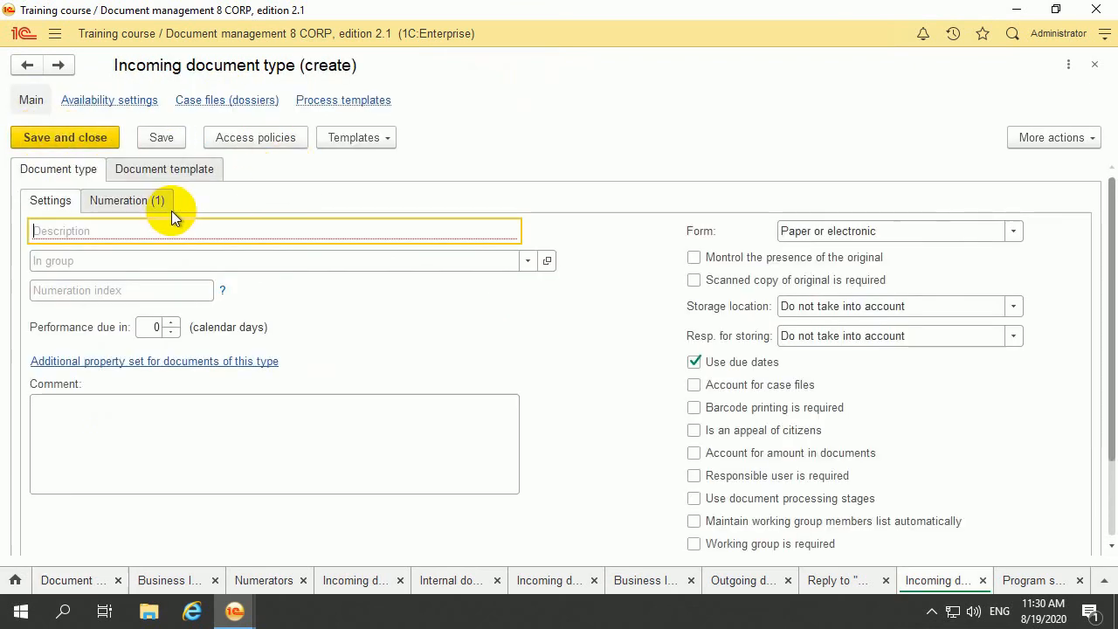
Name the new incoming document type Citizen appeal, mark it as an appeal of citizens and save it.
text(C)
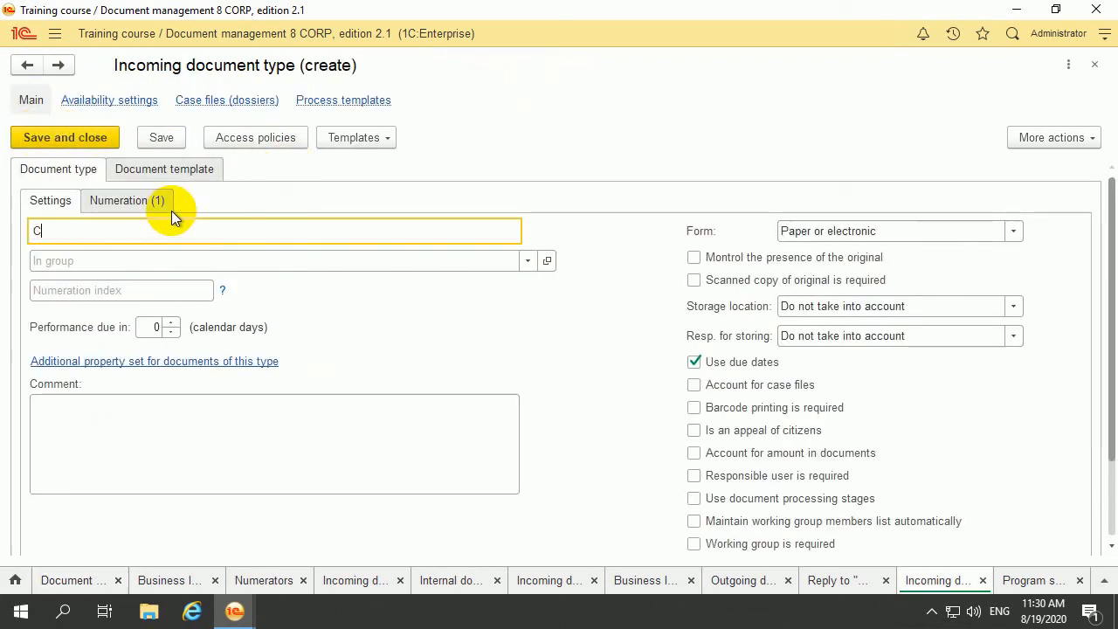
text(iti)
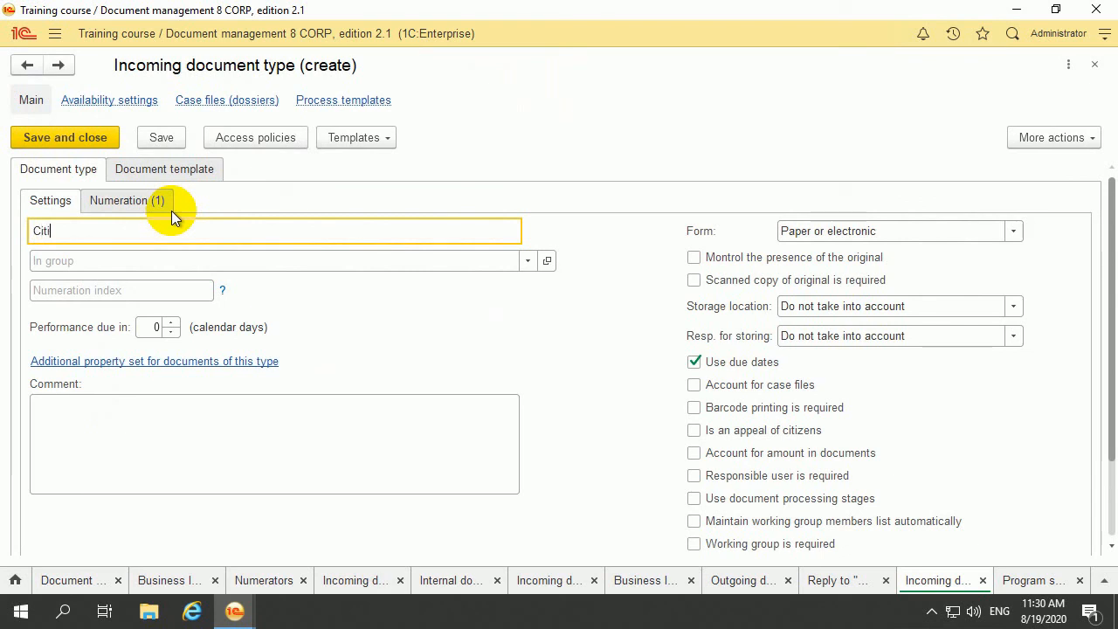
text(z)
key(BackSpace)
key(BackSpace)
text(yzen appe)
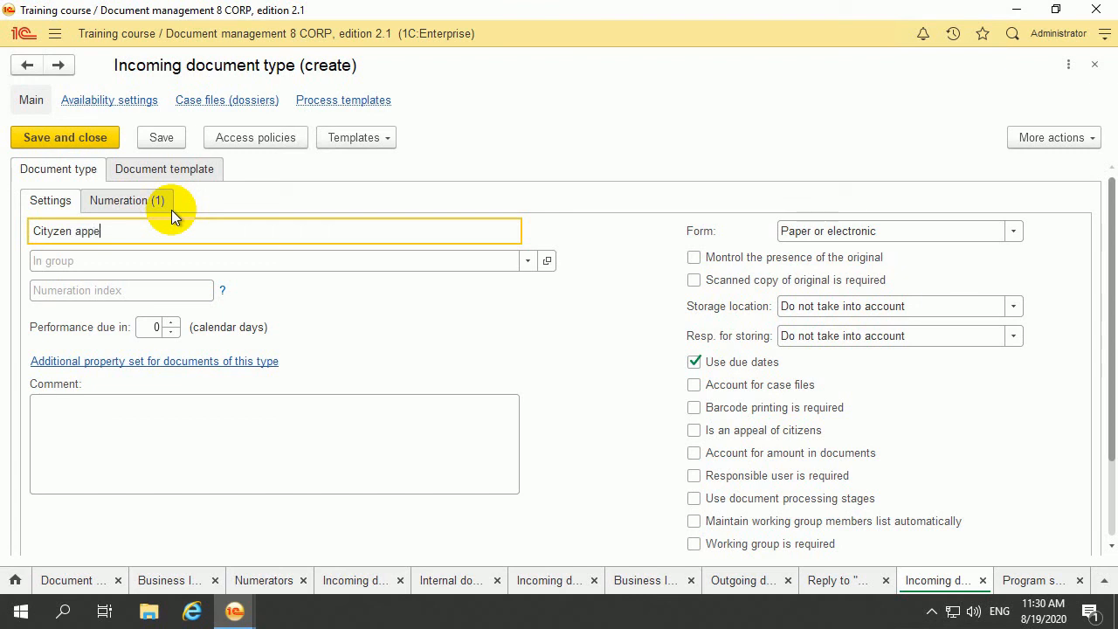
text(al)
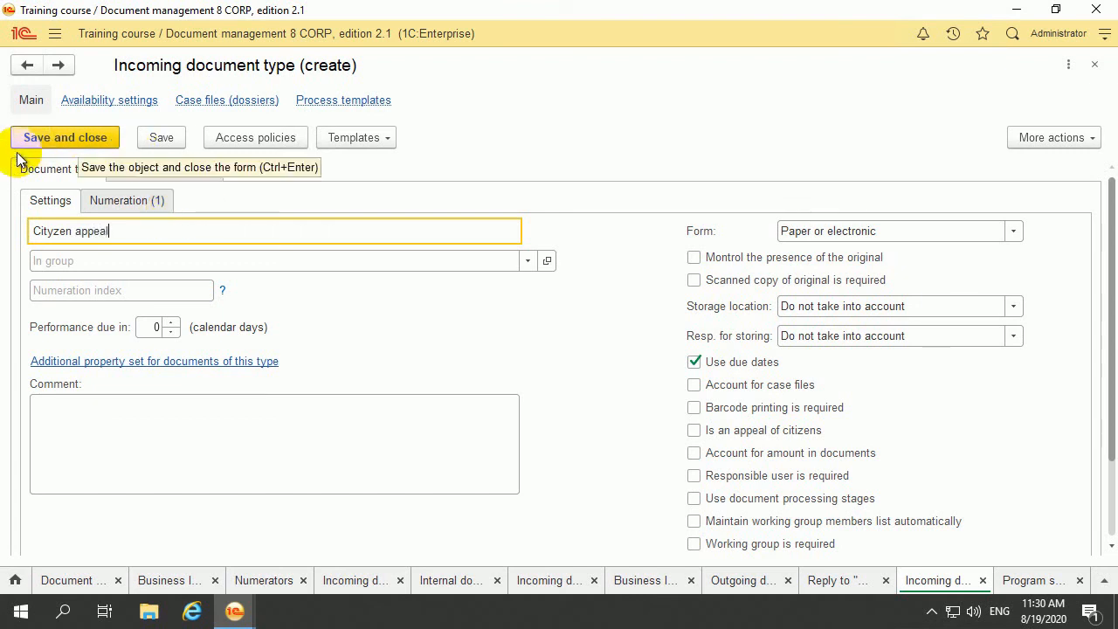
click(53, 231)
key(BackSpace)
text(i)
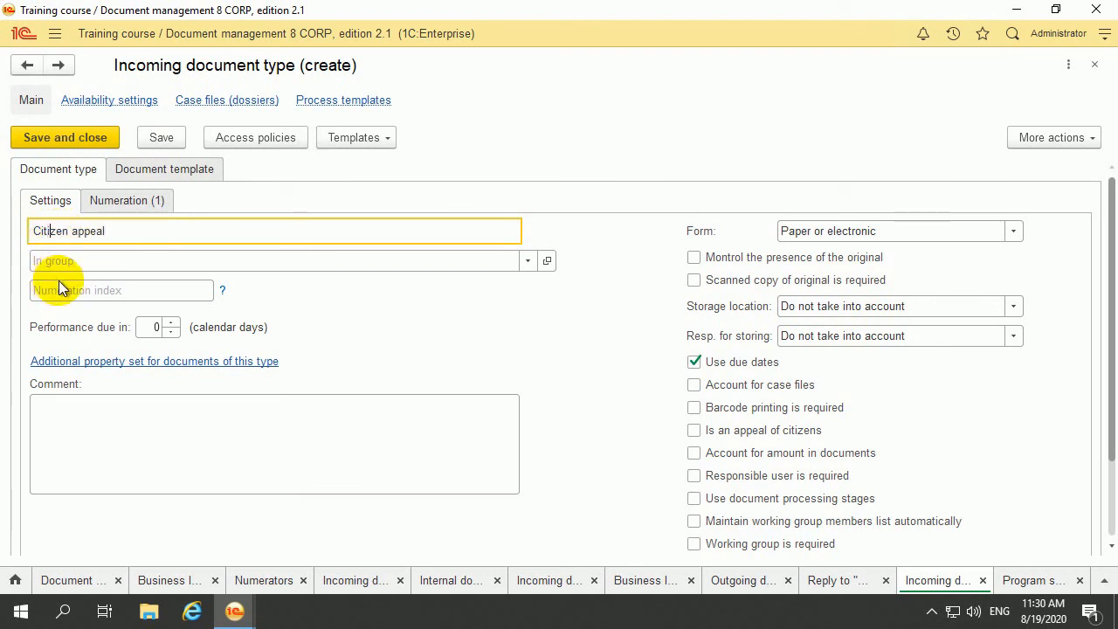
click(150, 238)
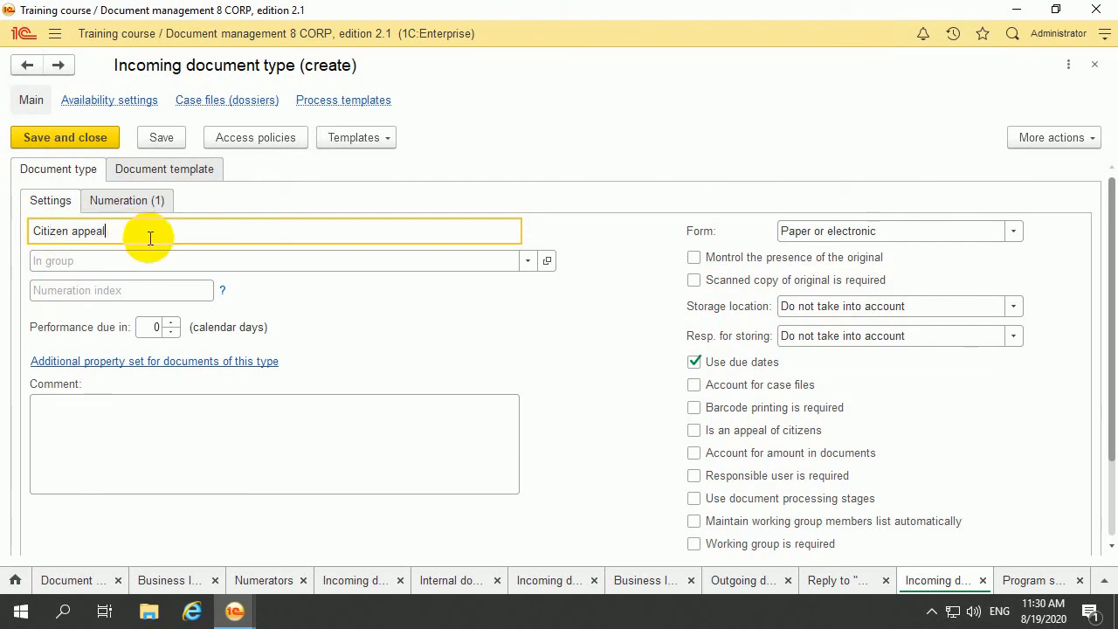
click(694, 431)
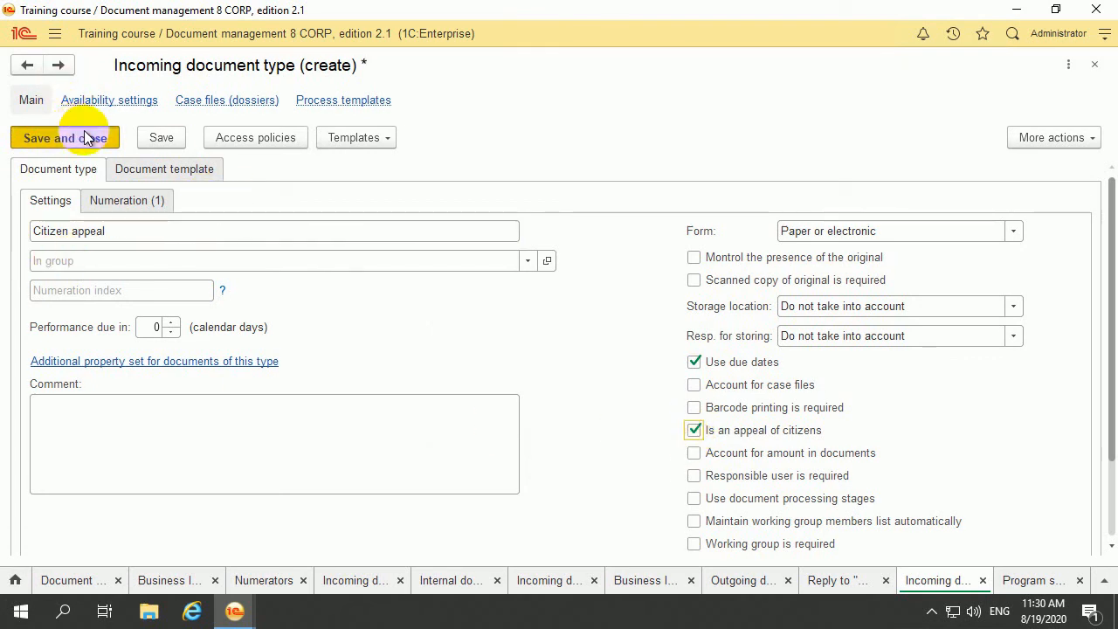
key(ctrl+Return)
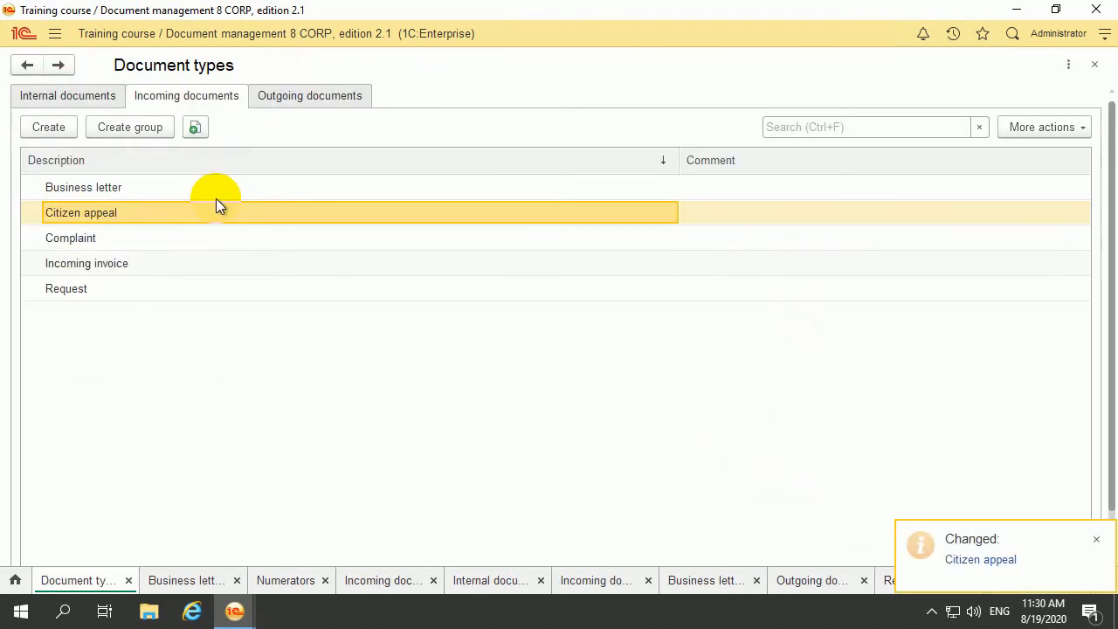
Open the list of citizen appeals in documents and files to view the registered appeals.
click(52, 35)
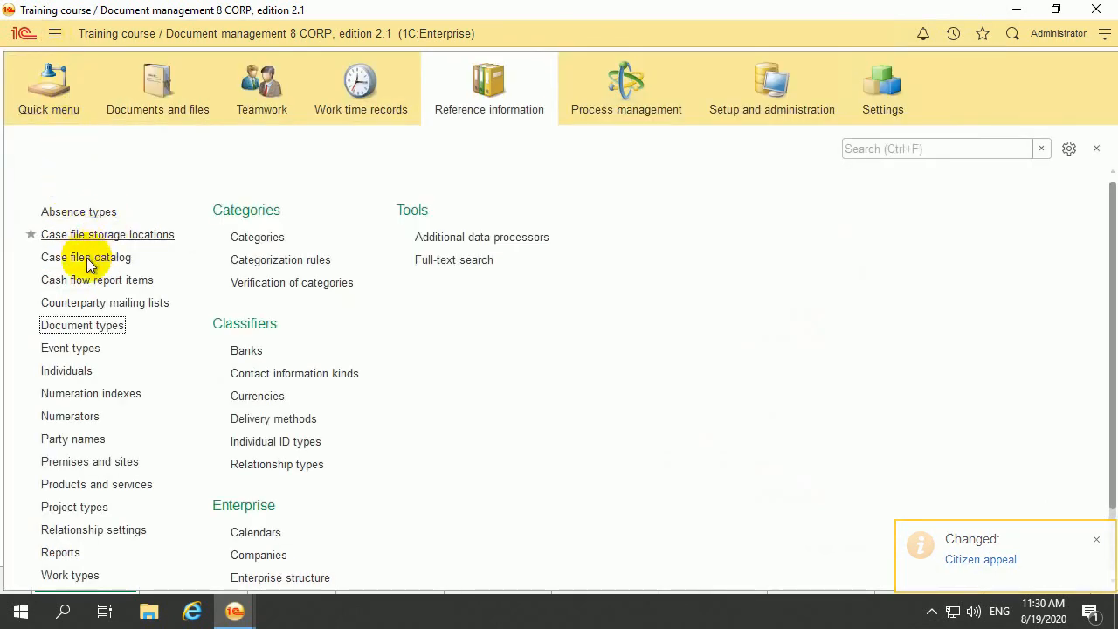
click(144, 91)
click(71, 212)
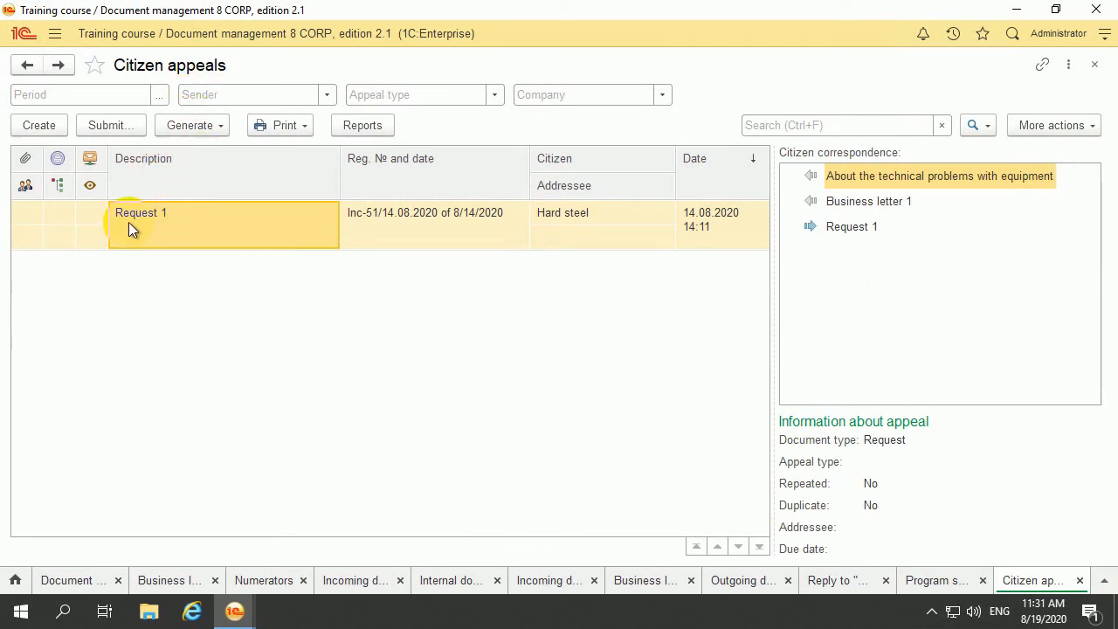
Open the Request incoming document type from the reference information and check its appeal of citizens setting.
click(15, 579)
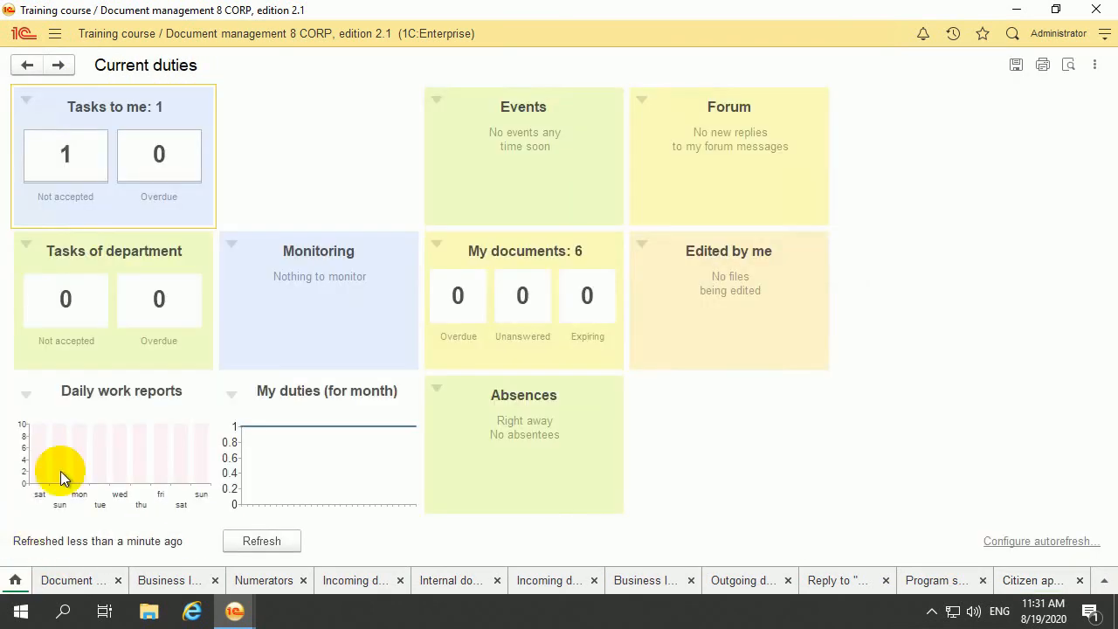
click(54, 33)
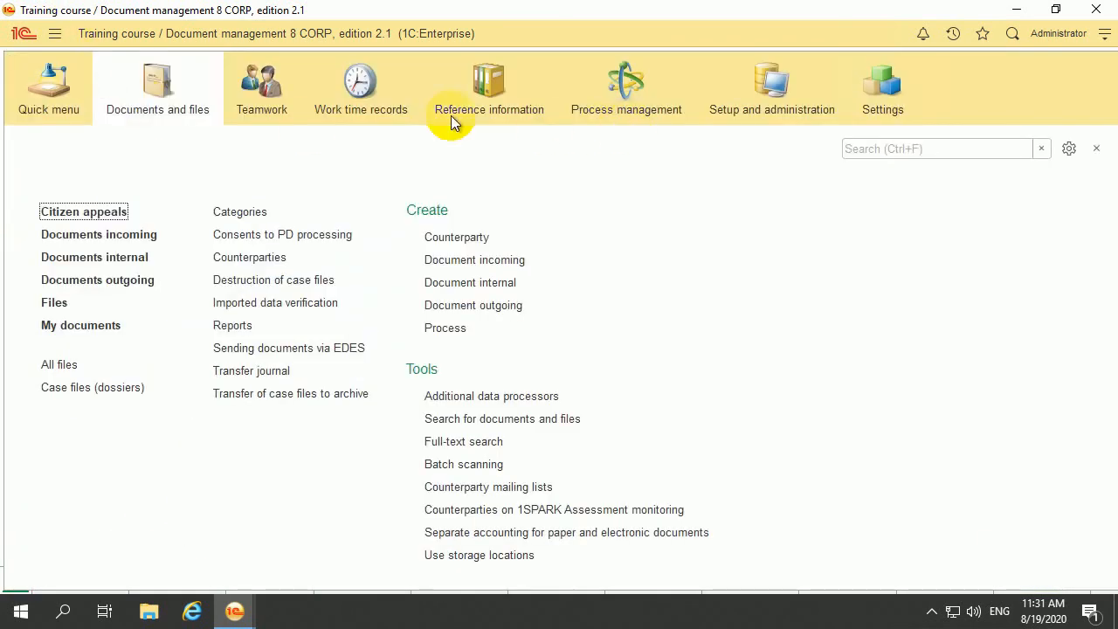
click(507, 106)
click(117, 324)
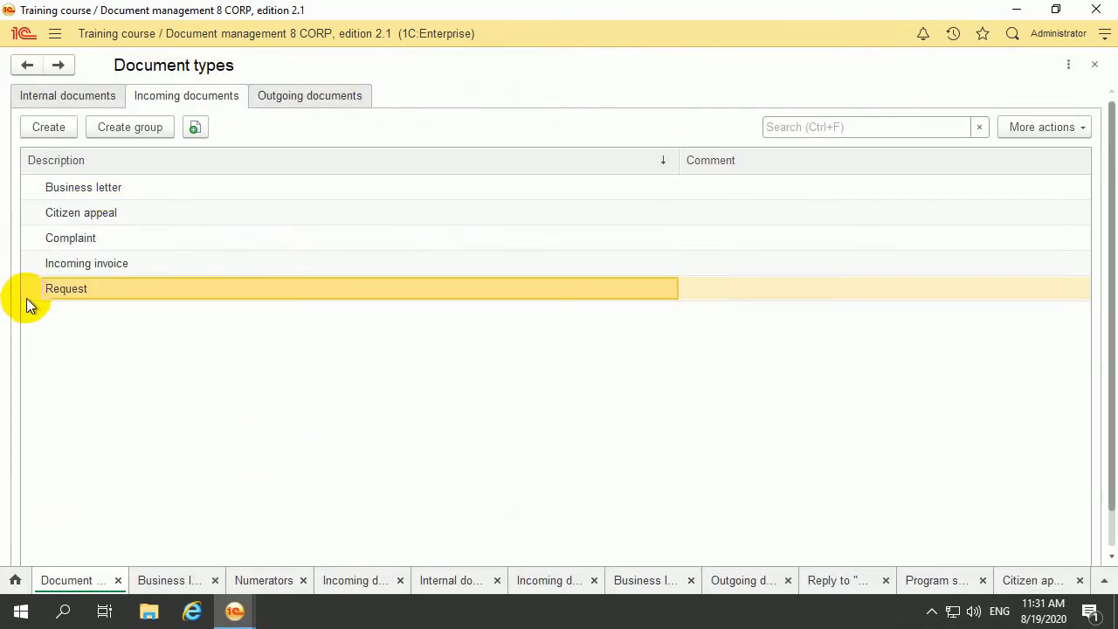
double_click(72, 295)
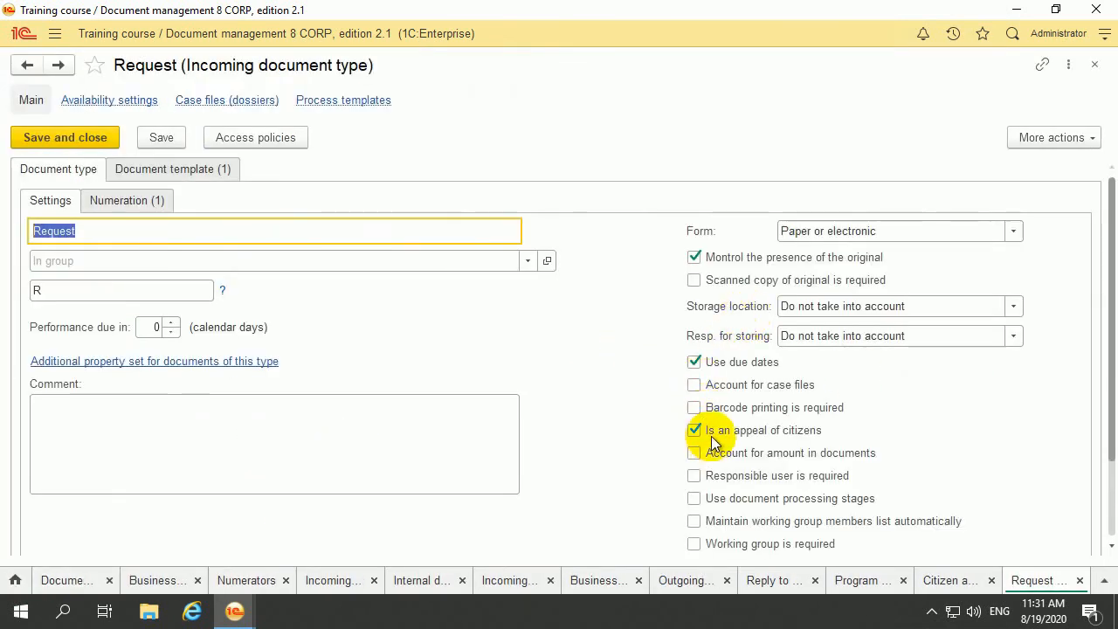
Create a new appeal from the citizen appeals list using the Citizen appeal document type.
click(54, 33)
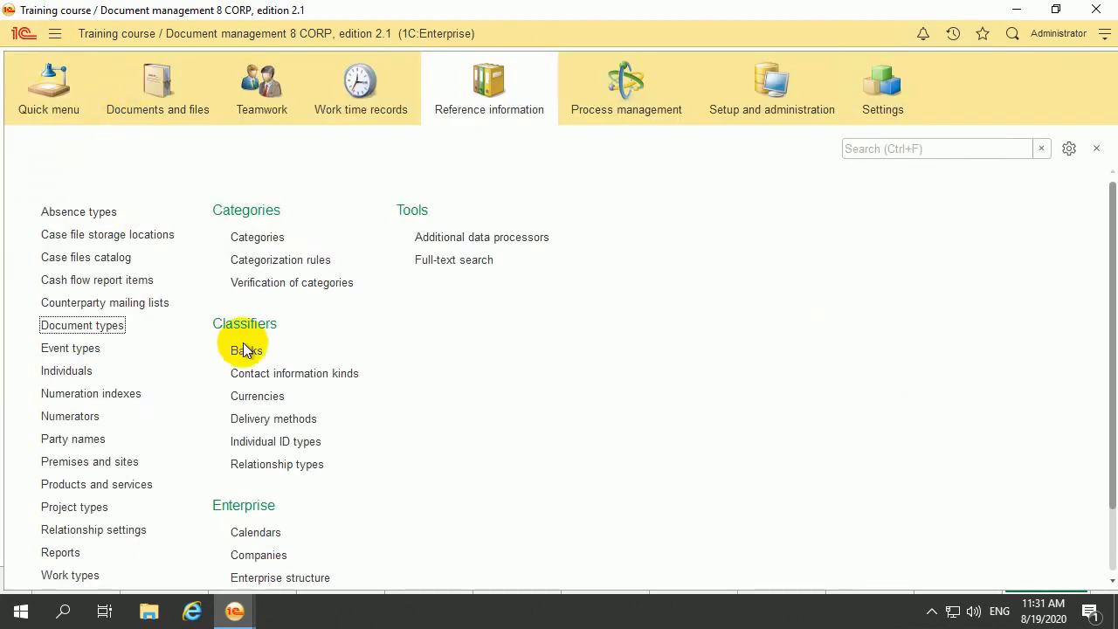
click(127, 118)
click(82, 212)
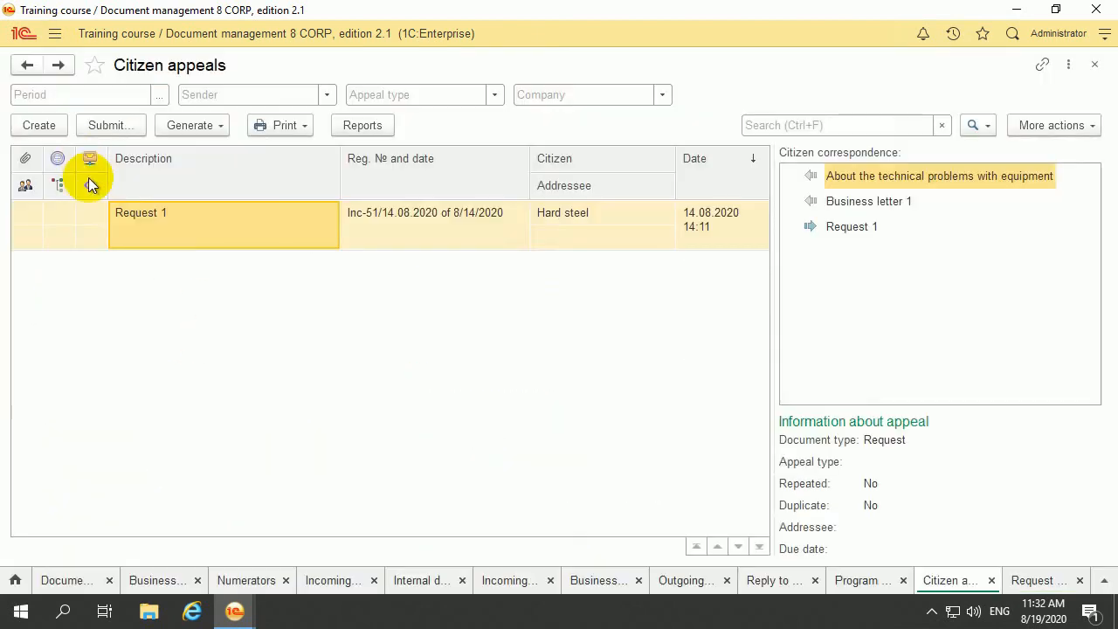
click(52, 128)
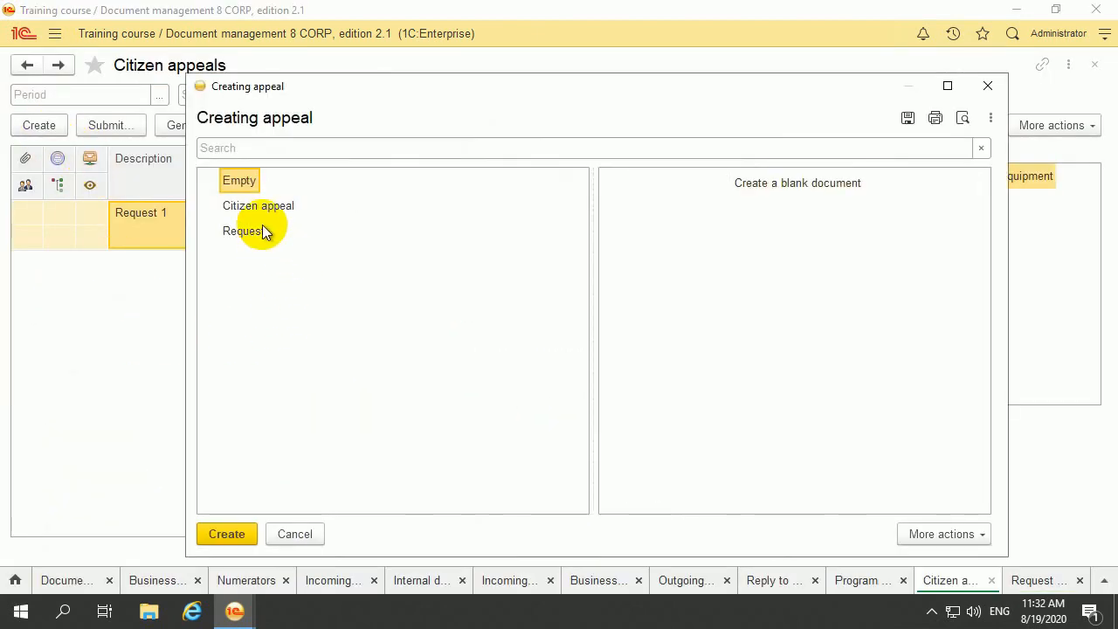
click(258, 206)
click(236, 533)
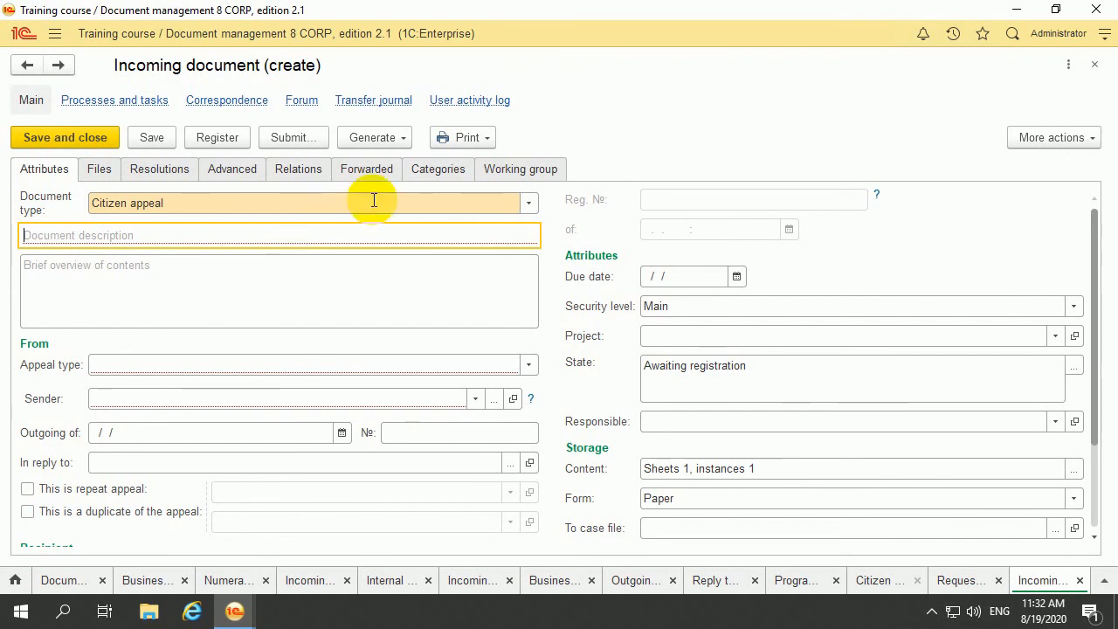
Enter Citizen appeal 1 as the document description and set the appeal type to Personal.
text(Citizen appeal)
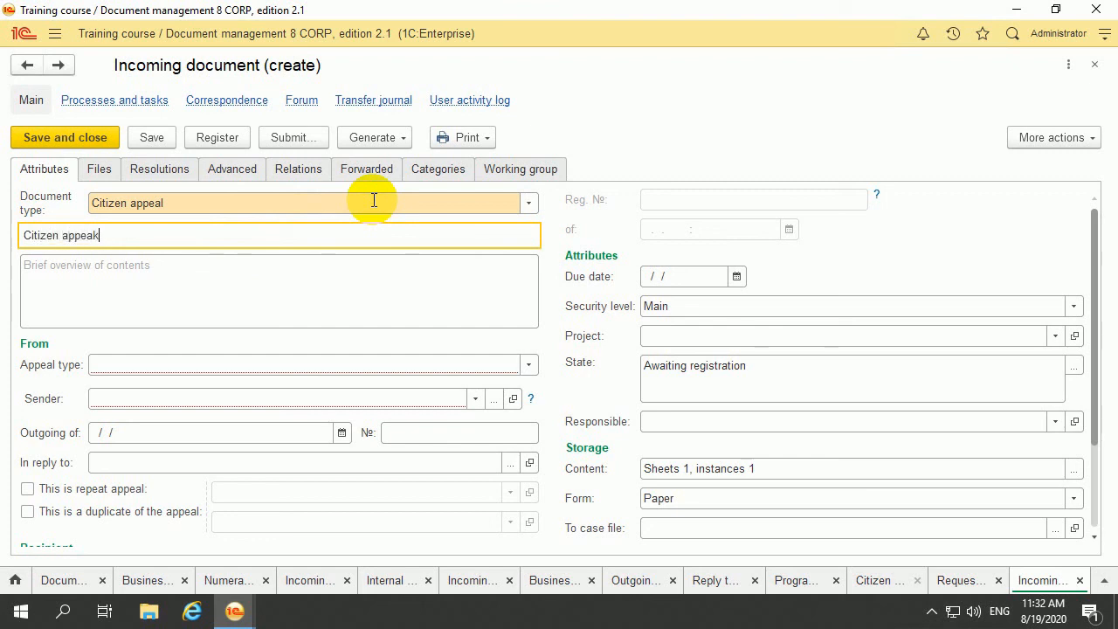
key(BackSpace)
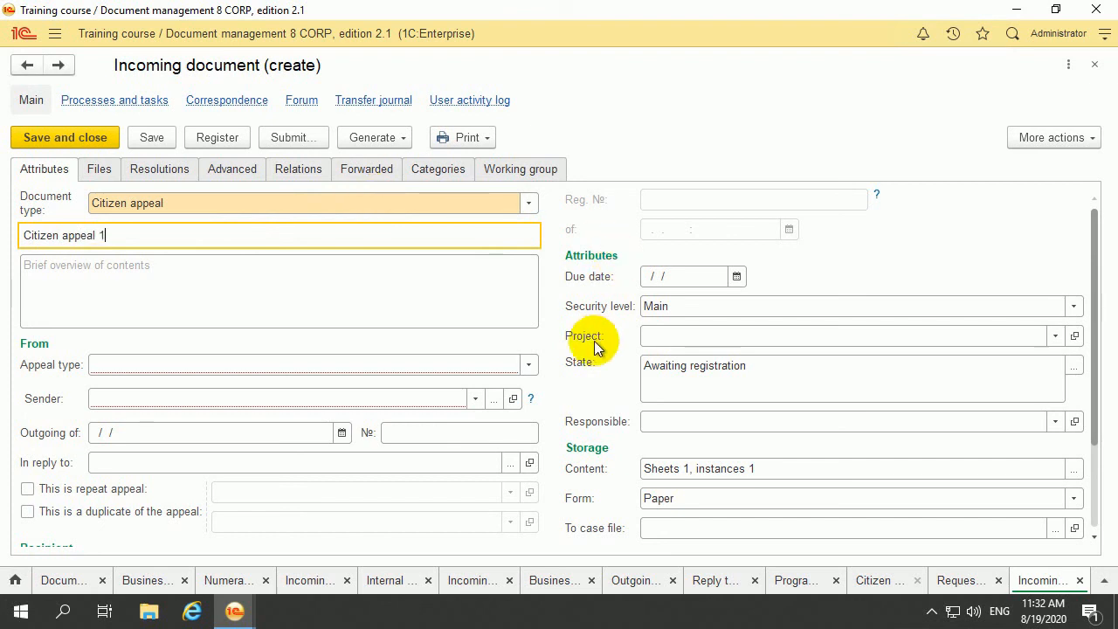
click(522, 367)
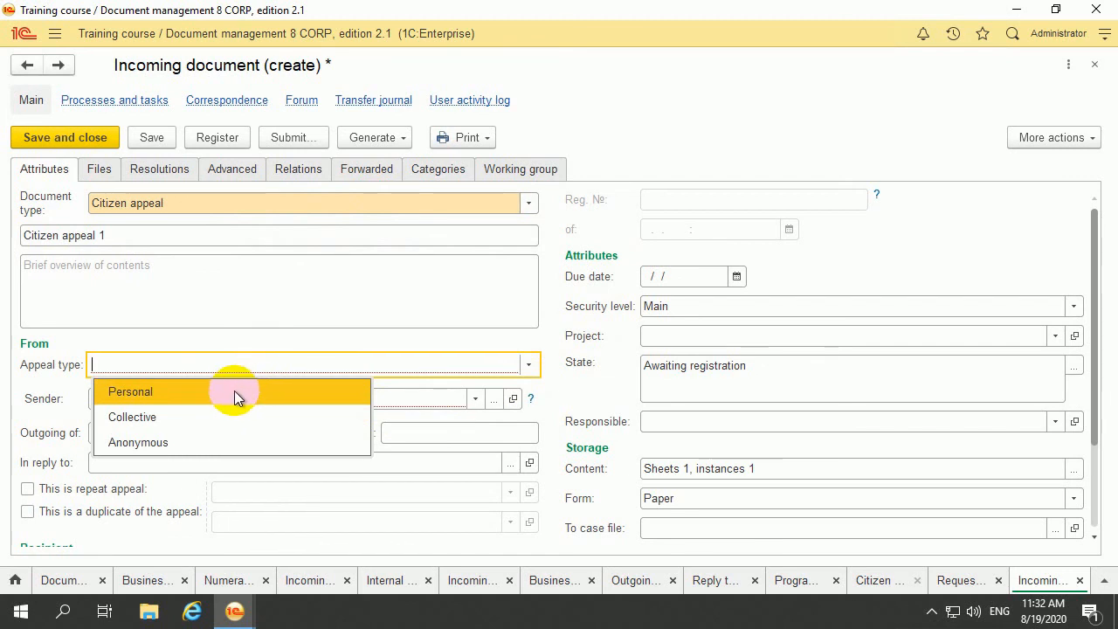
click(182, 402)
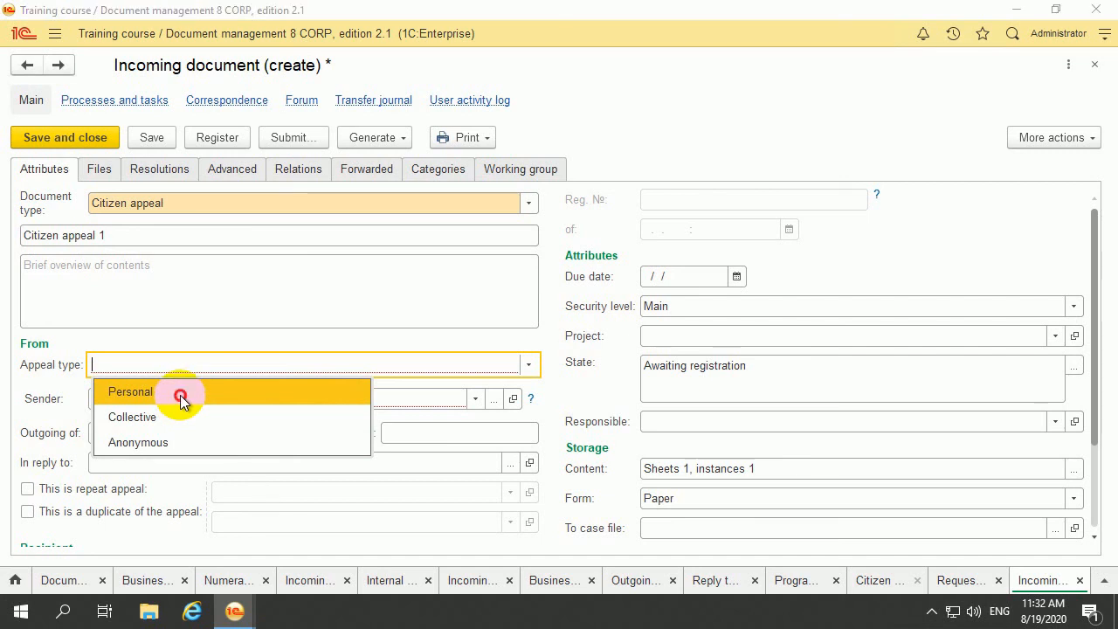
Create a counterparty of type Legal entity described by the citizen's full name, and select it as the appeal's sender.
click(491, 400)
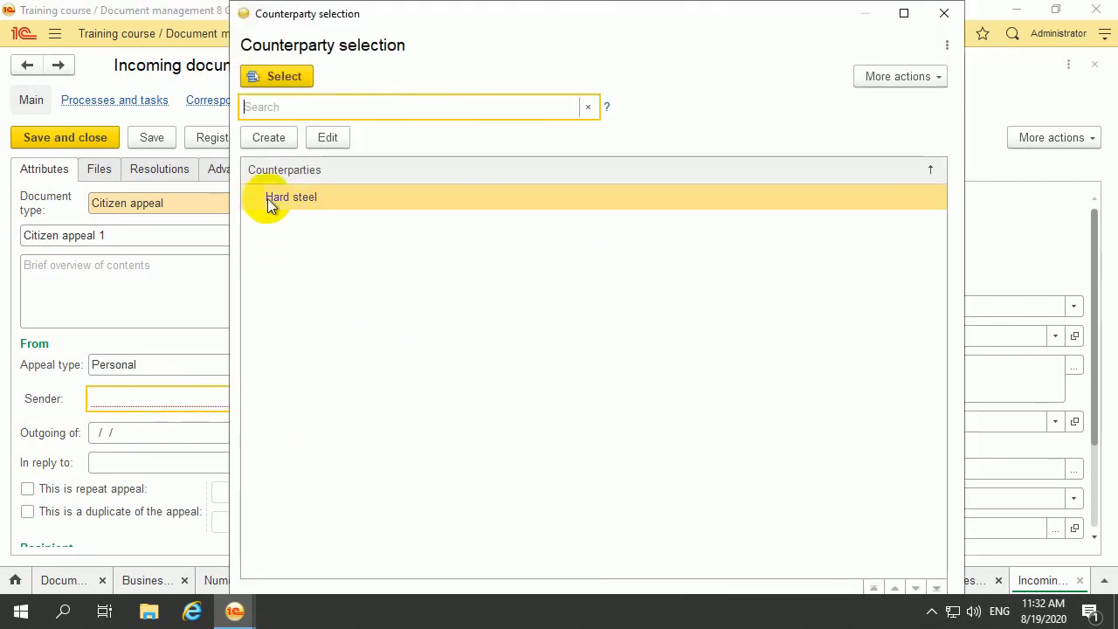
click(268, 137)
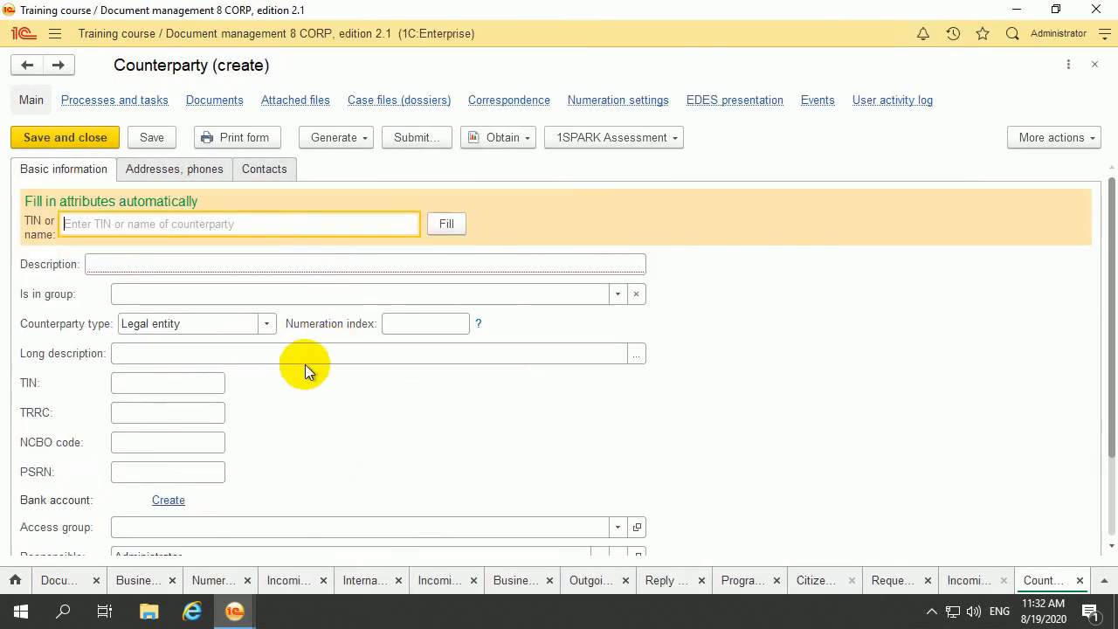
click(257, 267)
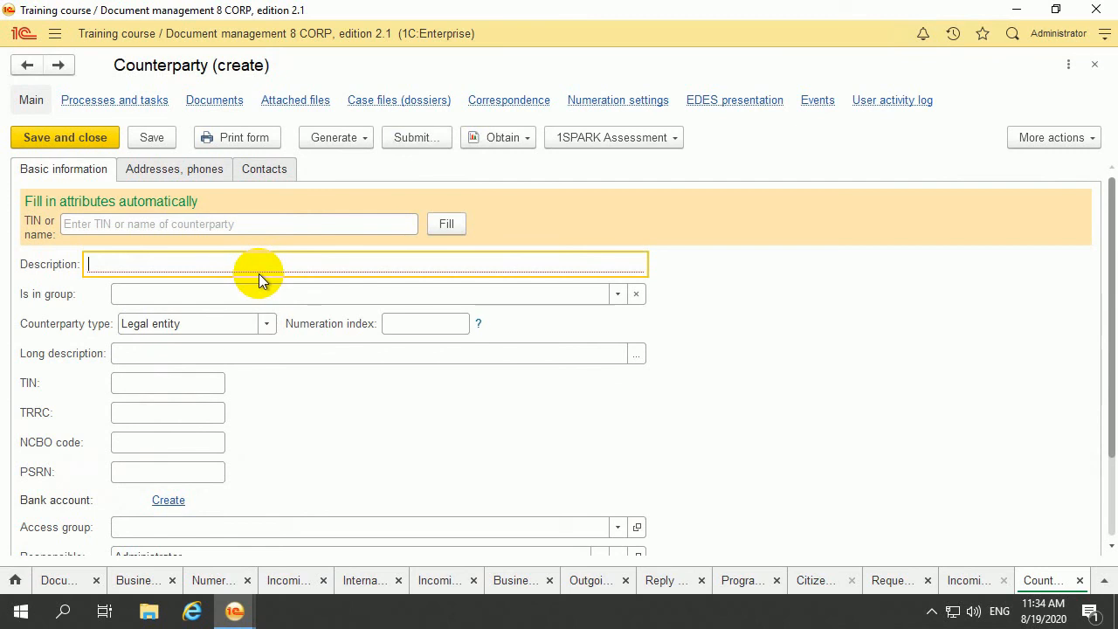
text(Eva Jo)
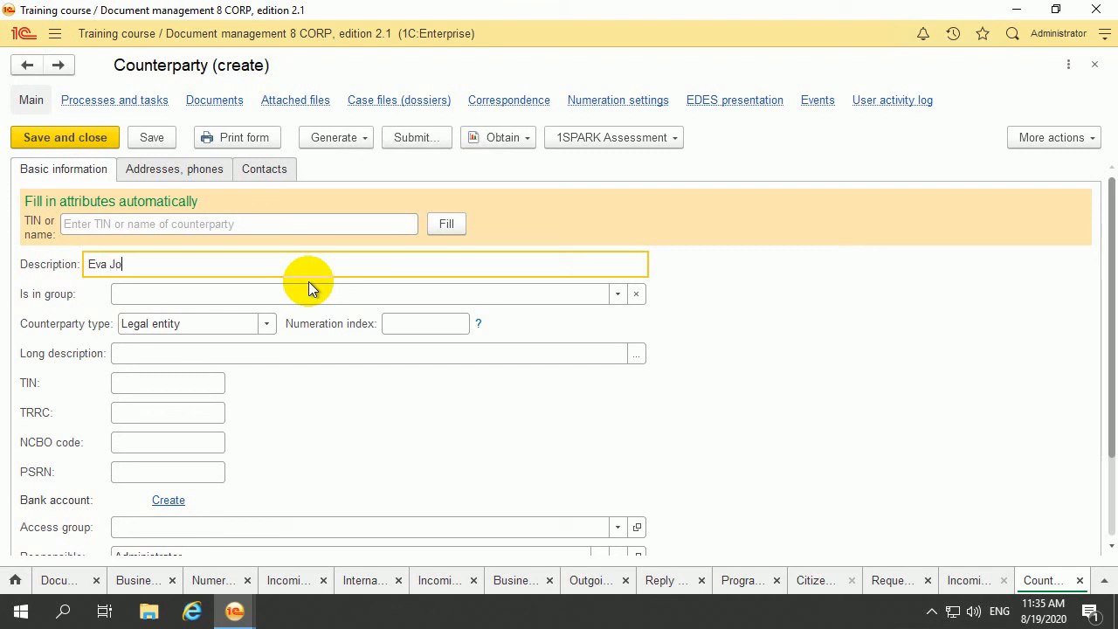
text(nes)
click(269, 322)
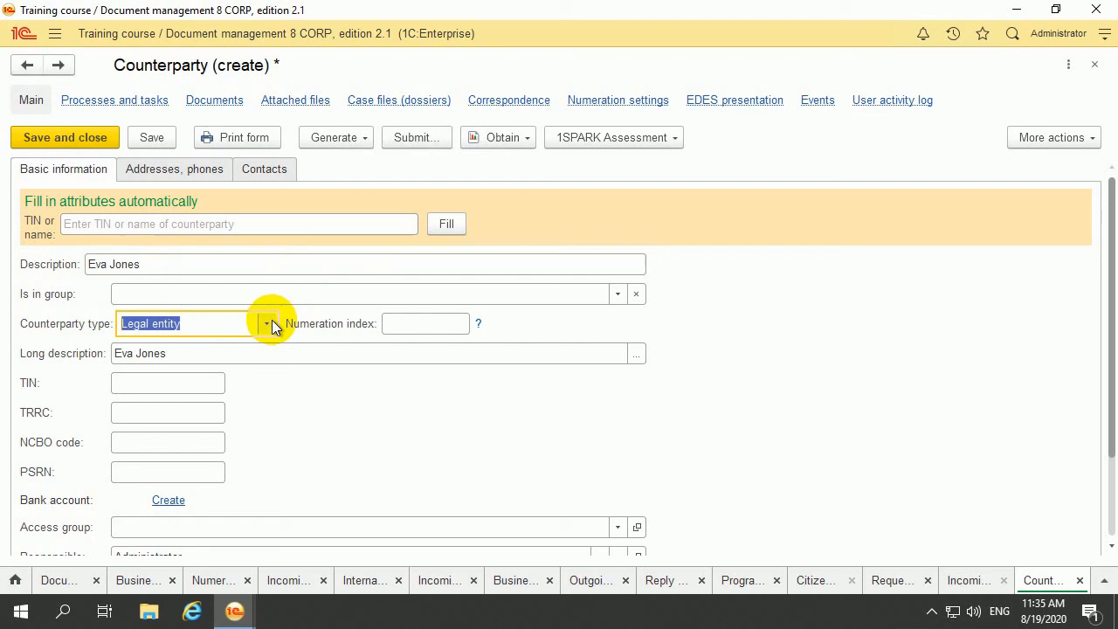
click(183, 349)
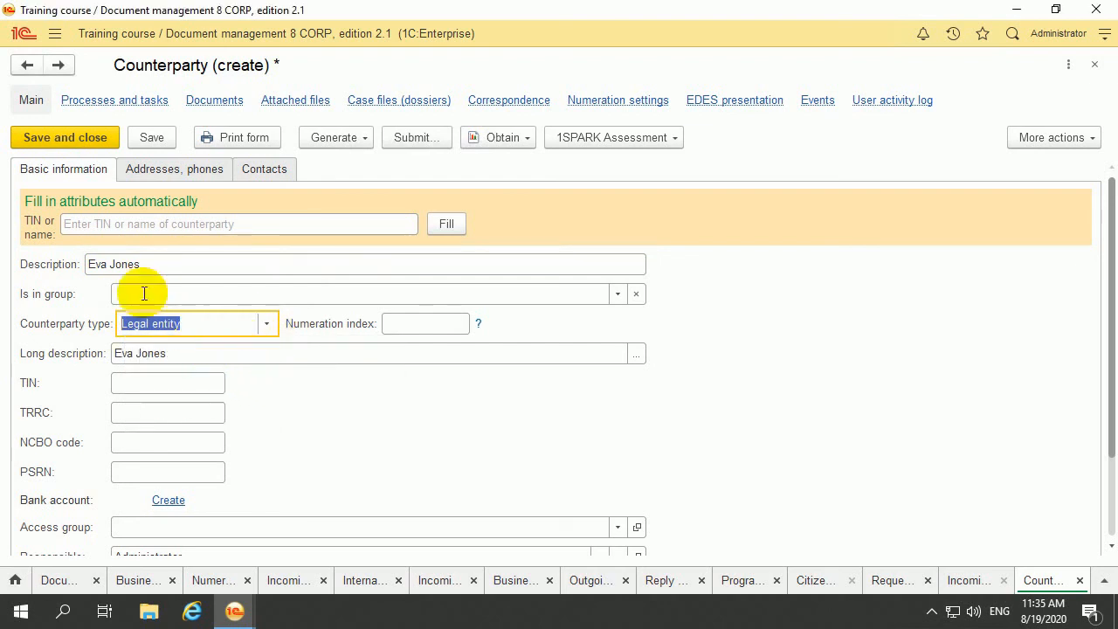
click(107, 135)
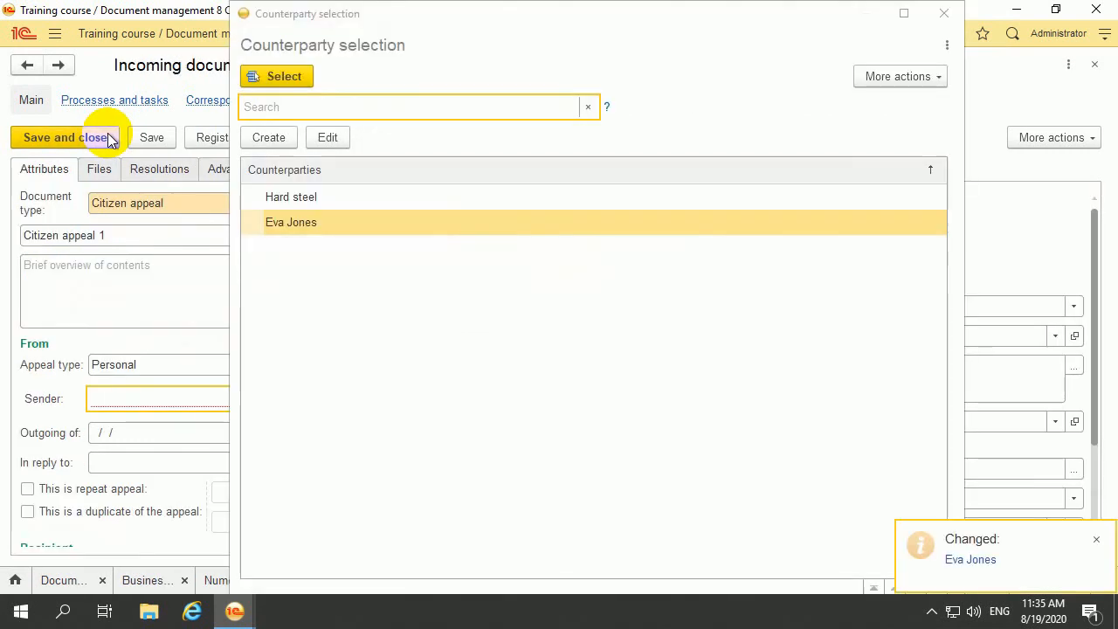
click(437, 222)
double_click(436, 221)
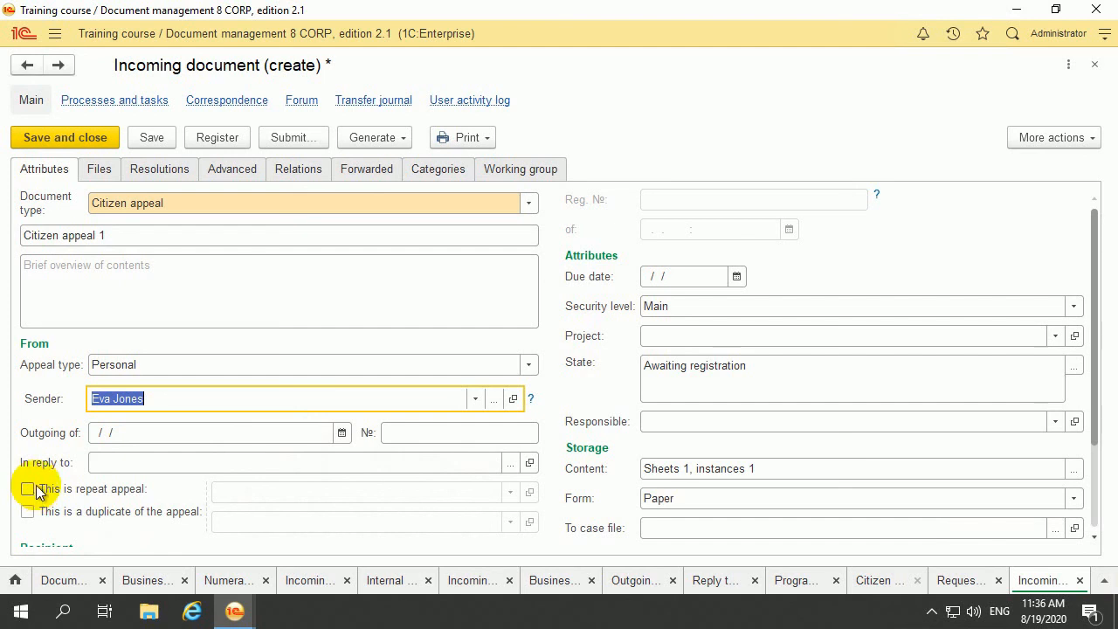
Choose the employee from the Management department as the appeal's addressee and check the document's attached files.
scroll(90, 522, down, 3)
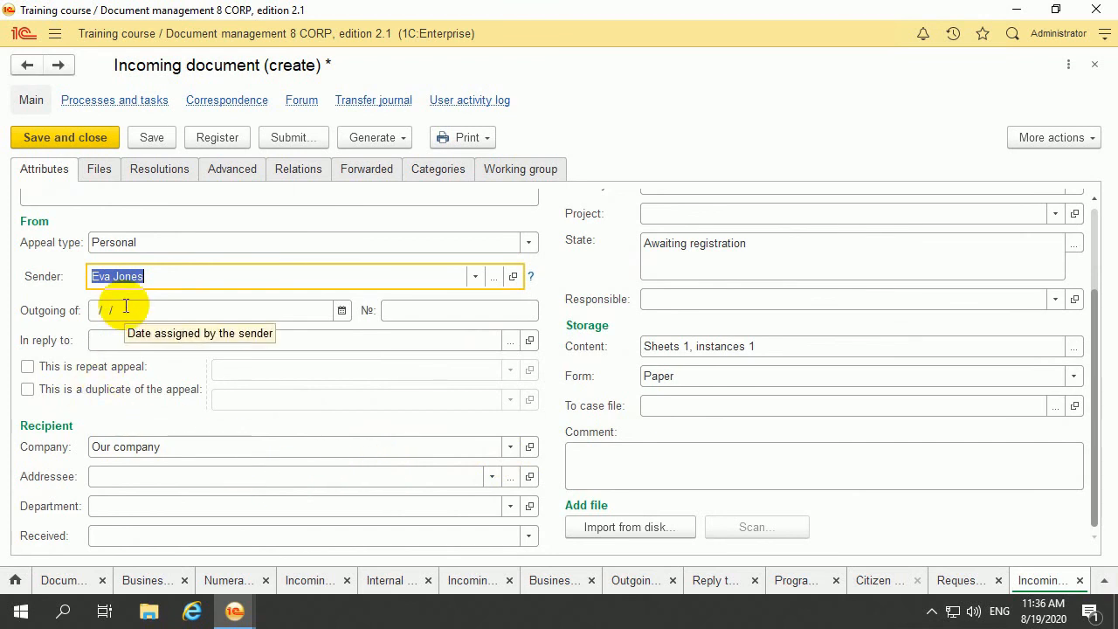
click(493, 477)
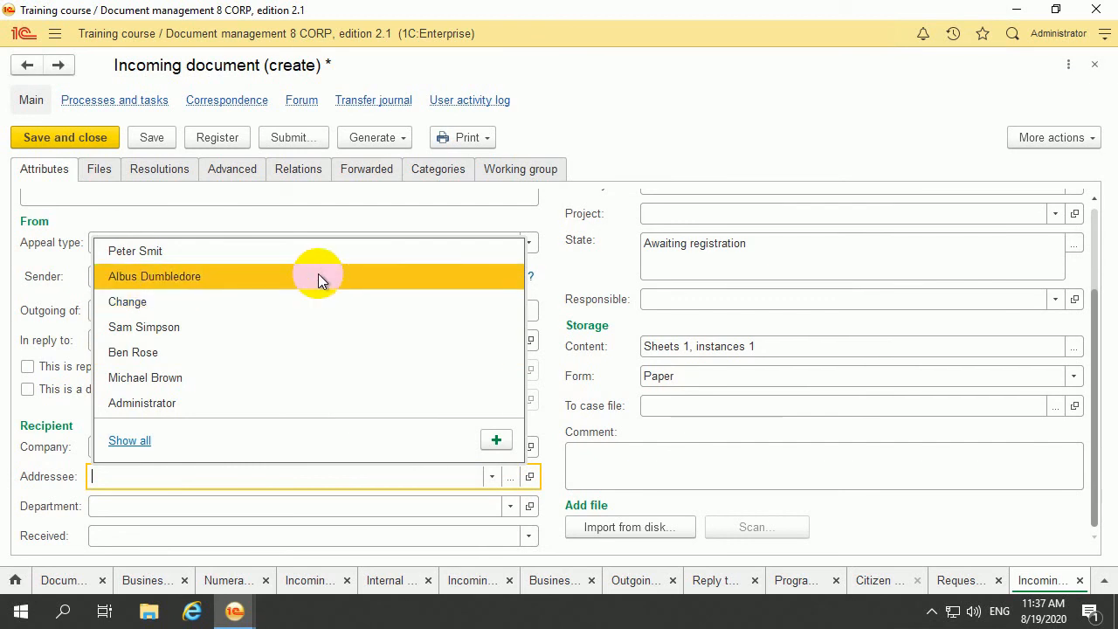
click(318, 276)
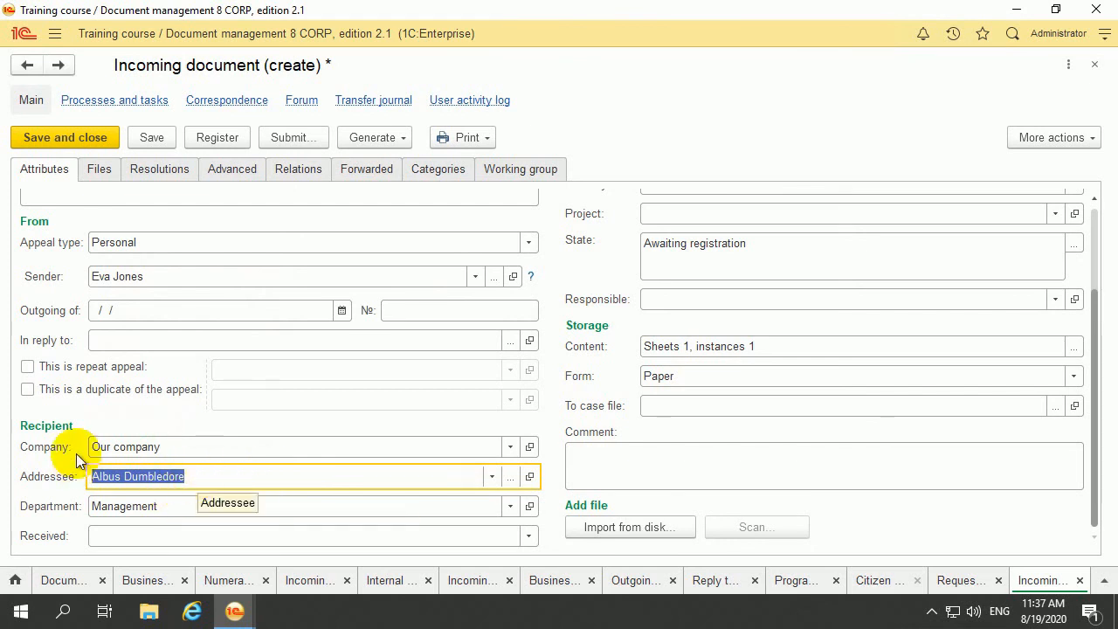
click(94, 173)
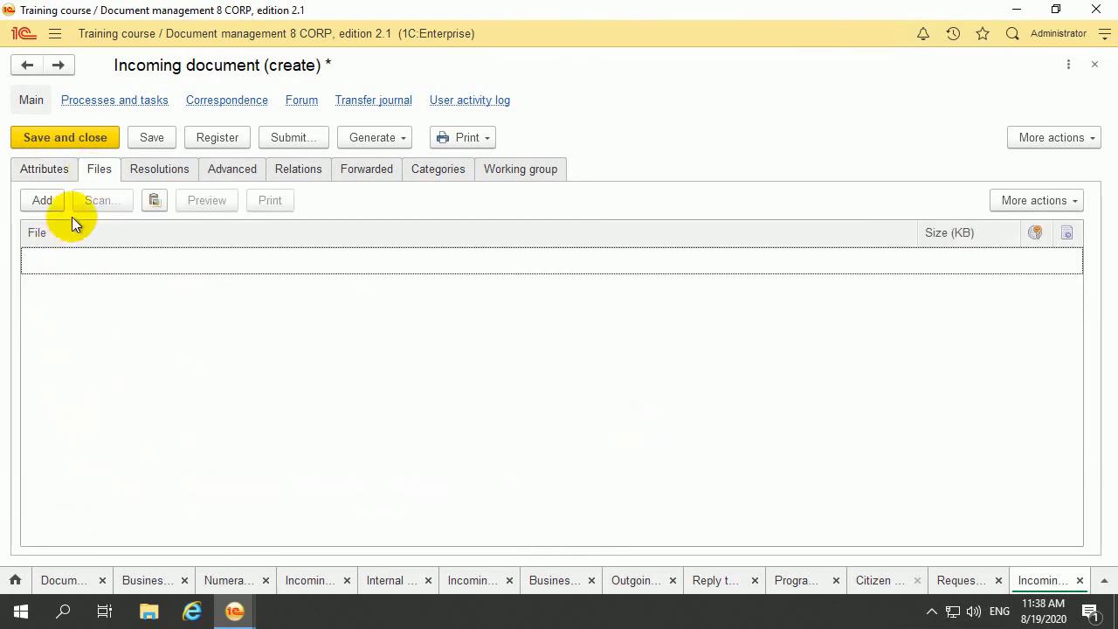
click(39, 171)
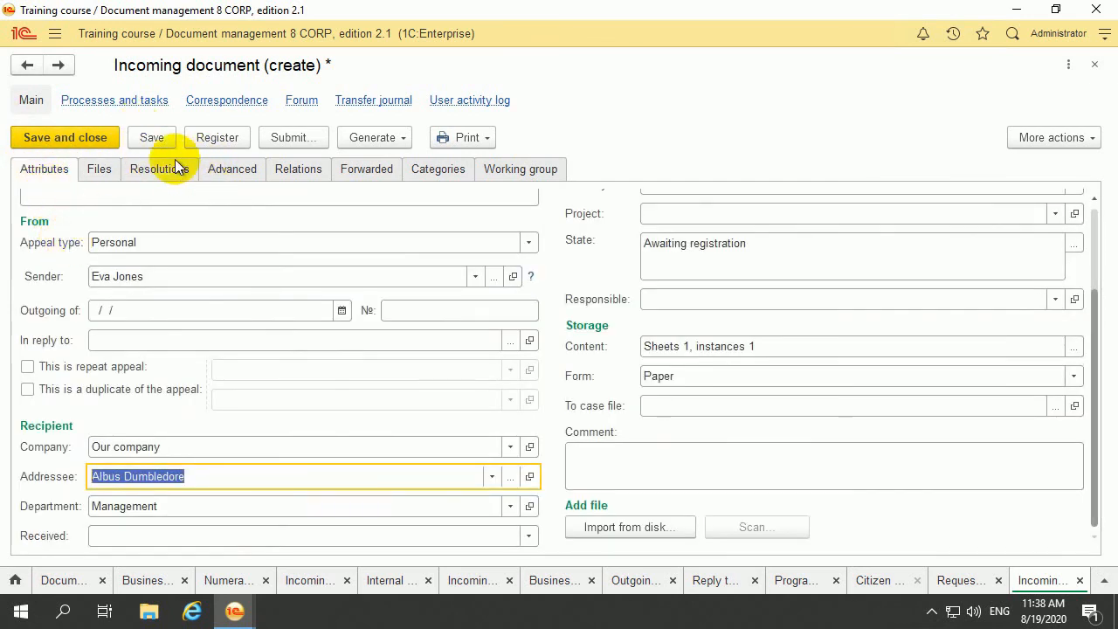
Save and register the Citizen appeal 1 document, check its registration number, and close the card with its changes saved.
click(150, 136)
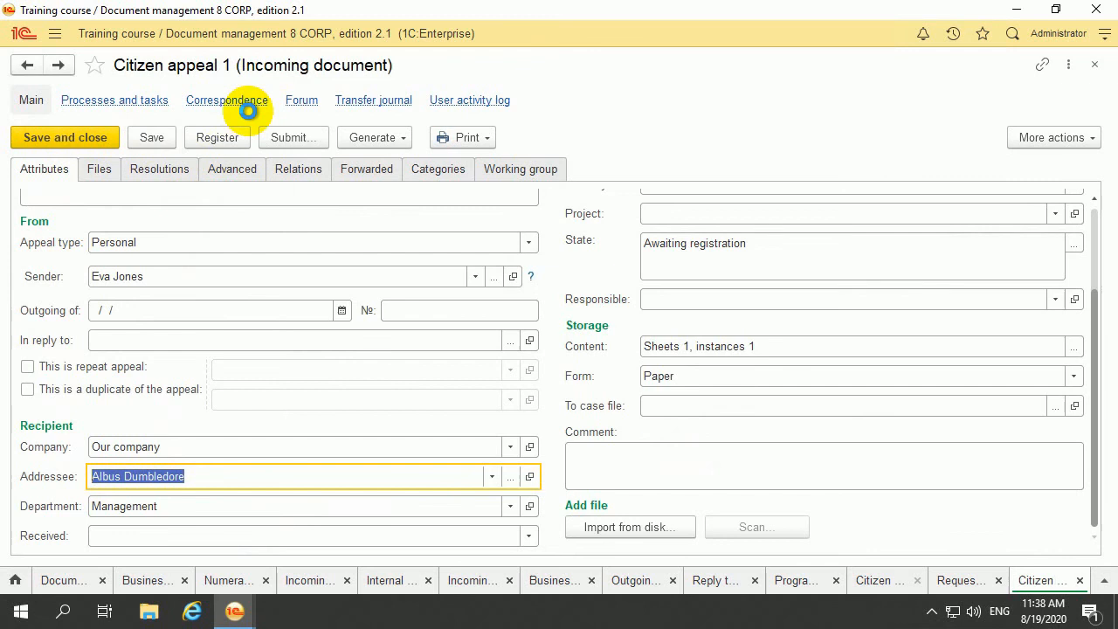
click(234, 138)
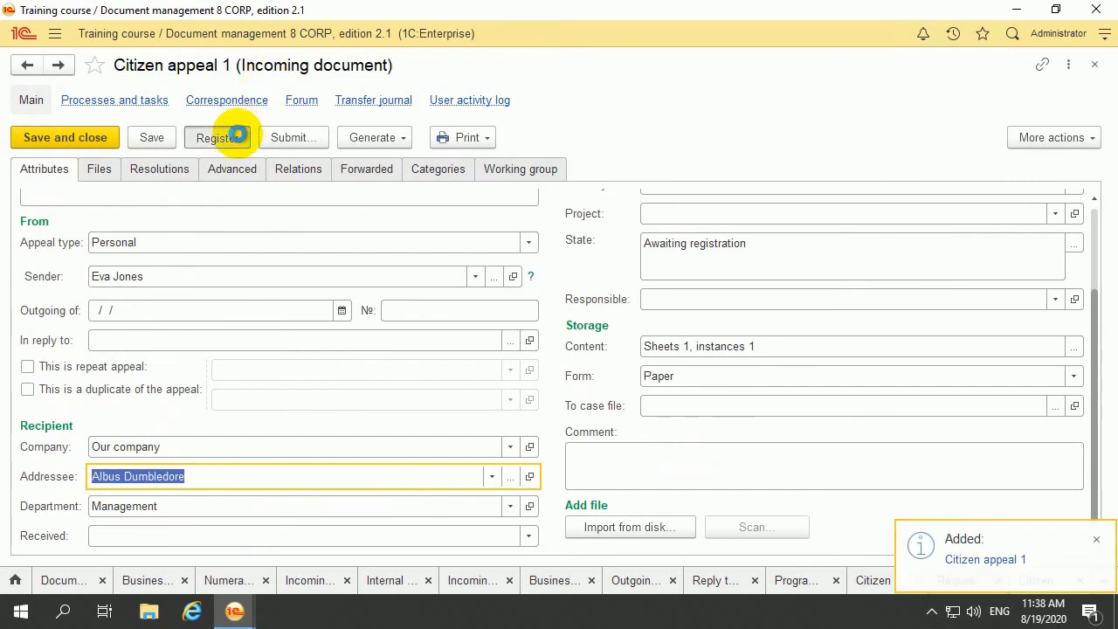
scroll(661, 327, up, 3)
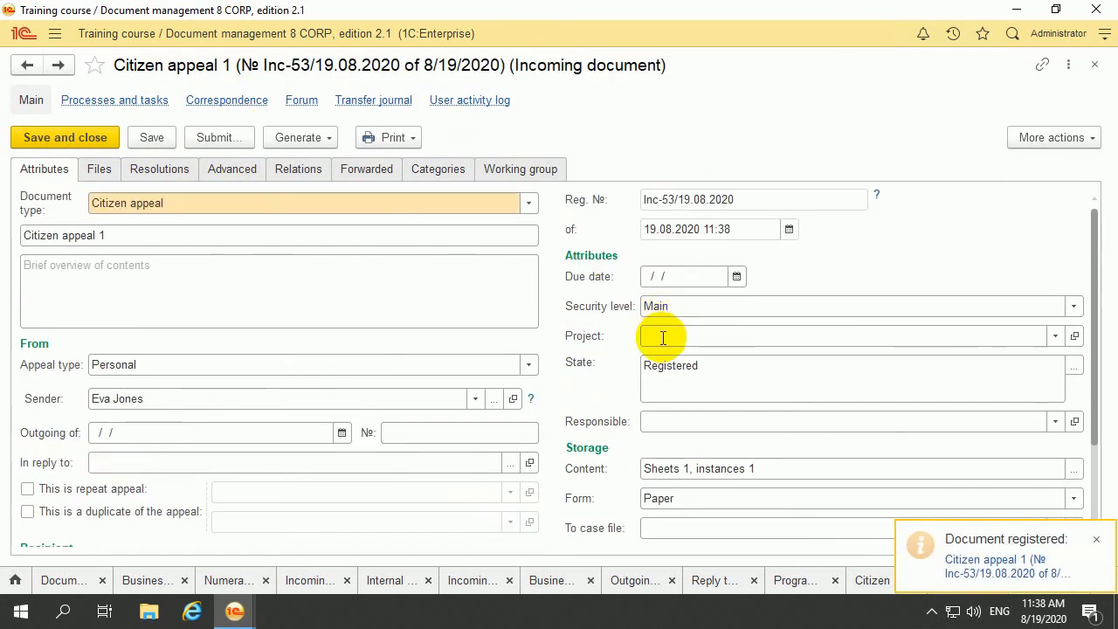
click(647, 204)
click(743, 200)
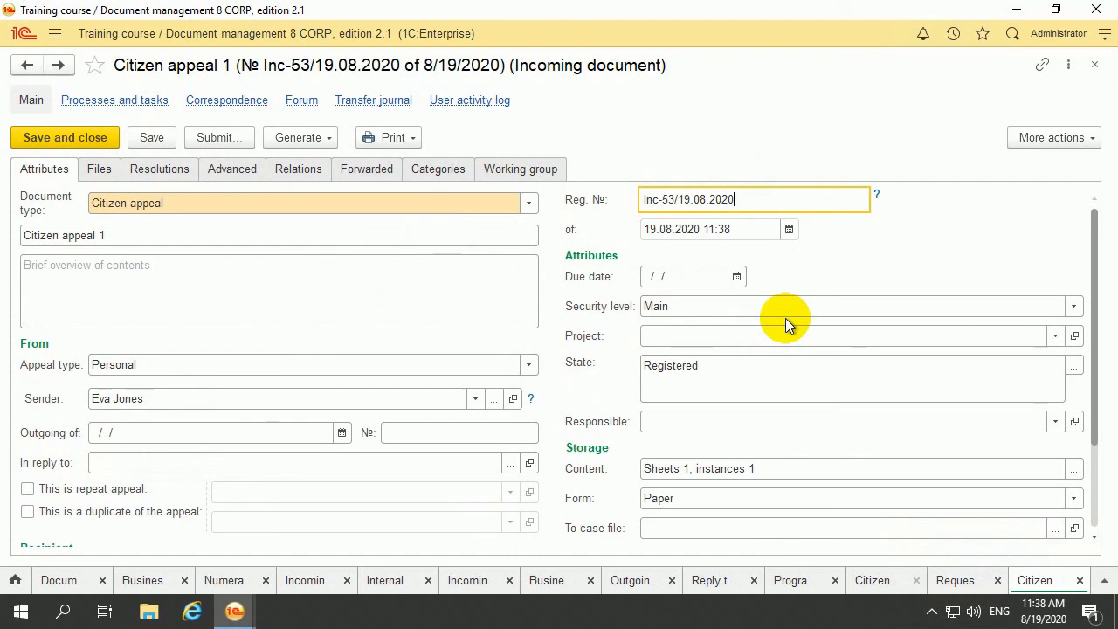
click(94, 135)
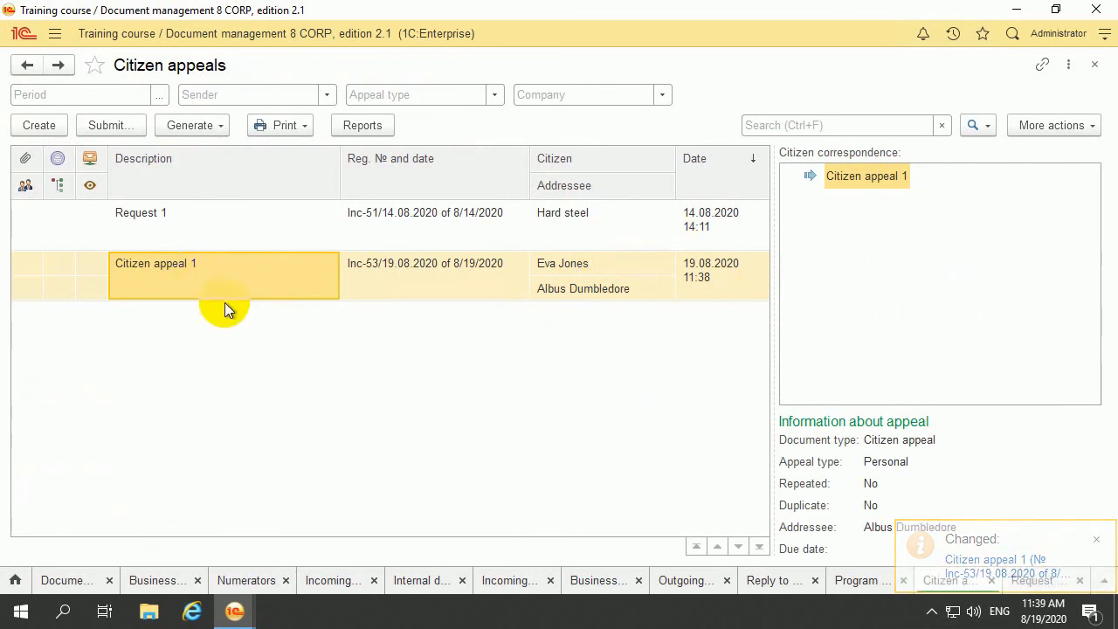
Reopen Citizen appeal 1 from the citizen appeals list and examine its attributes, including the repeat and duplicate appeal options.
double_click(227, 275)
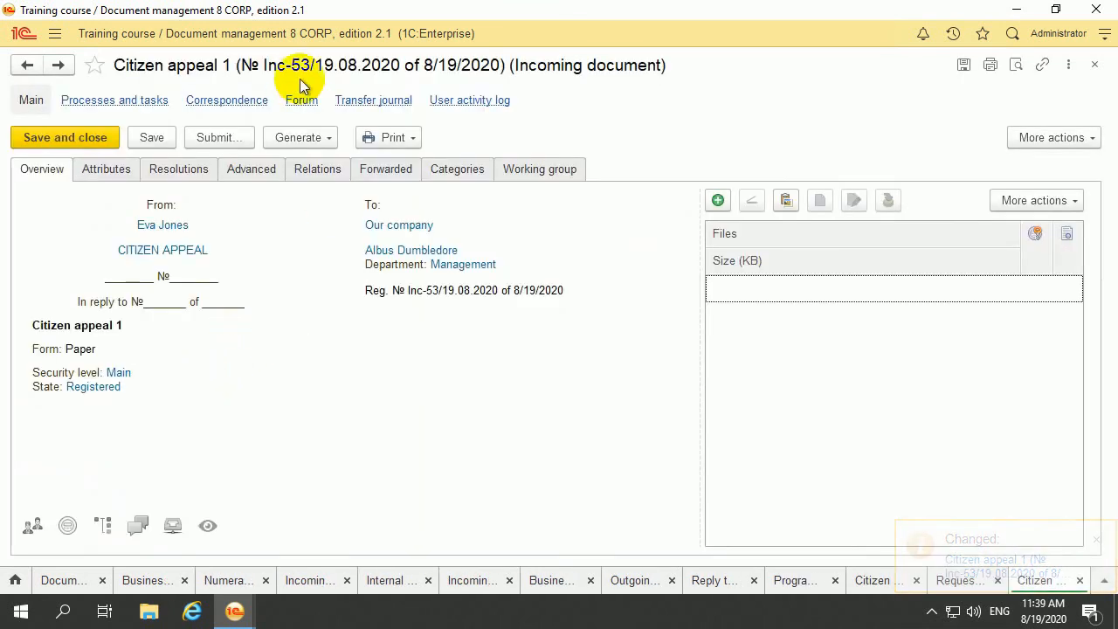
click(108, 169)
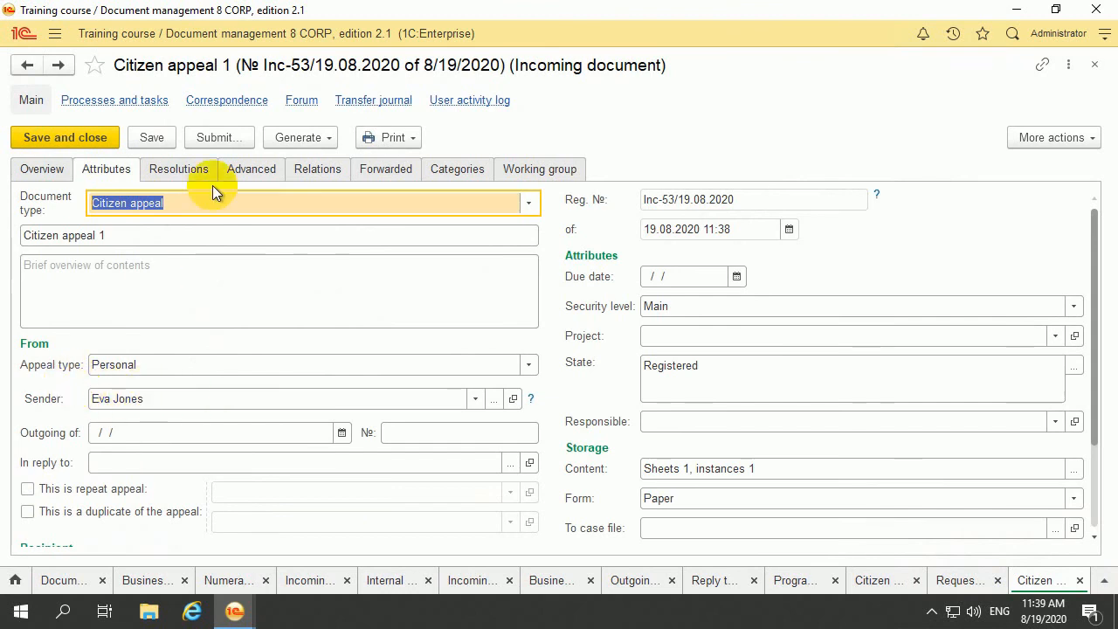
scroll(117, 356, down, 2)
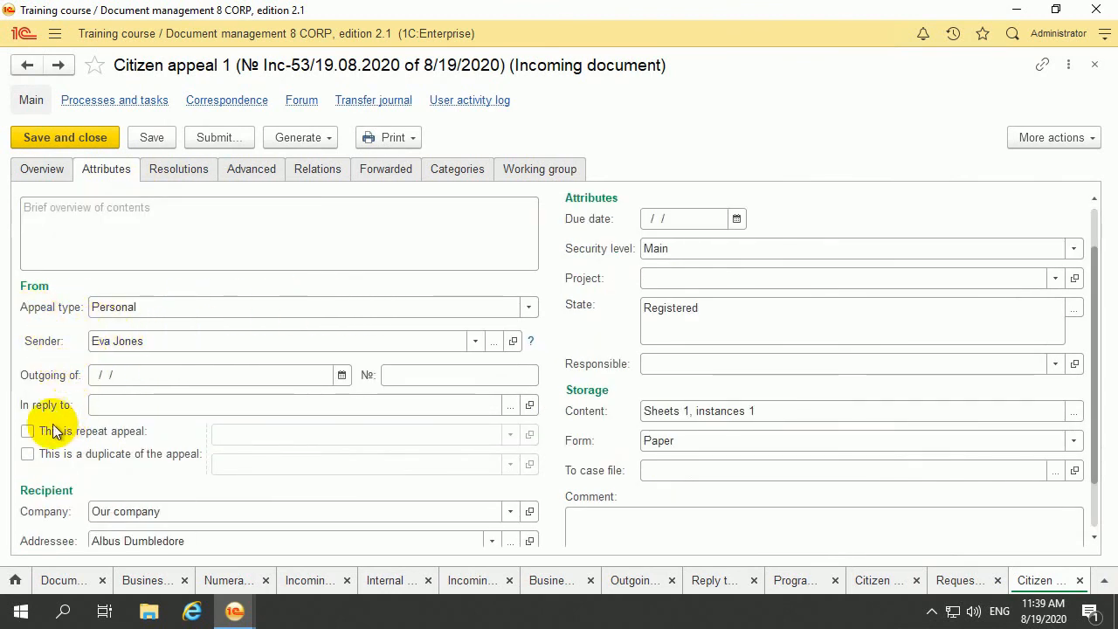
Close the Citizen appeal 1 card, the citizen appeals list and the Request document type card to return to the document types list.
click(1094, 64)
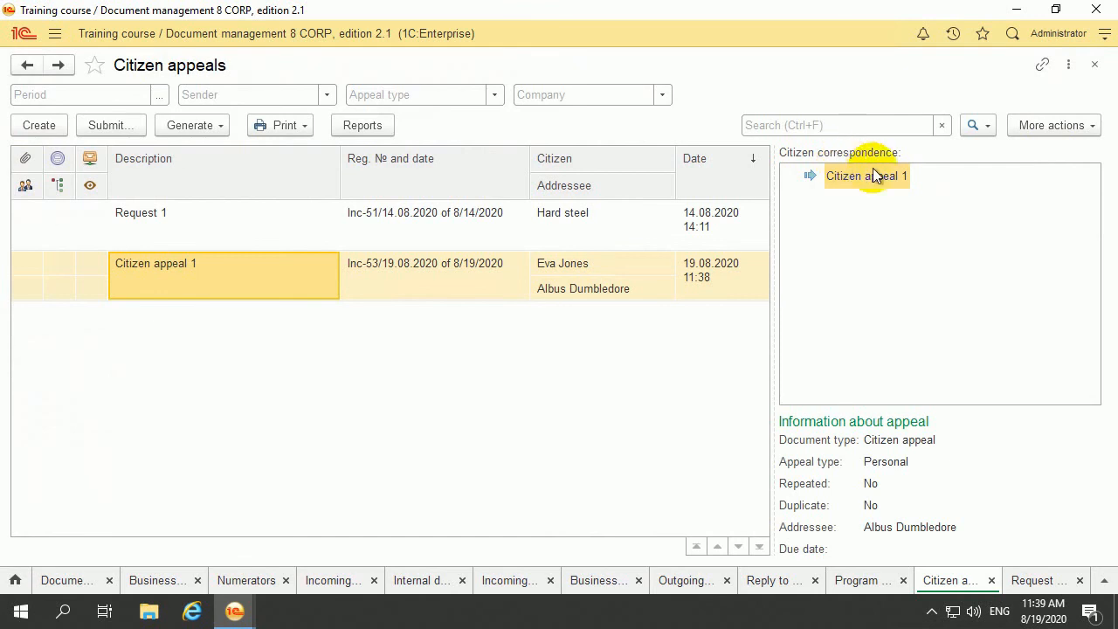
click(1093, 64)
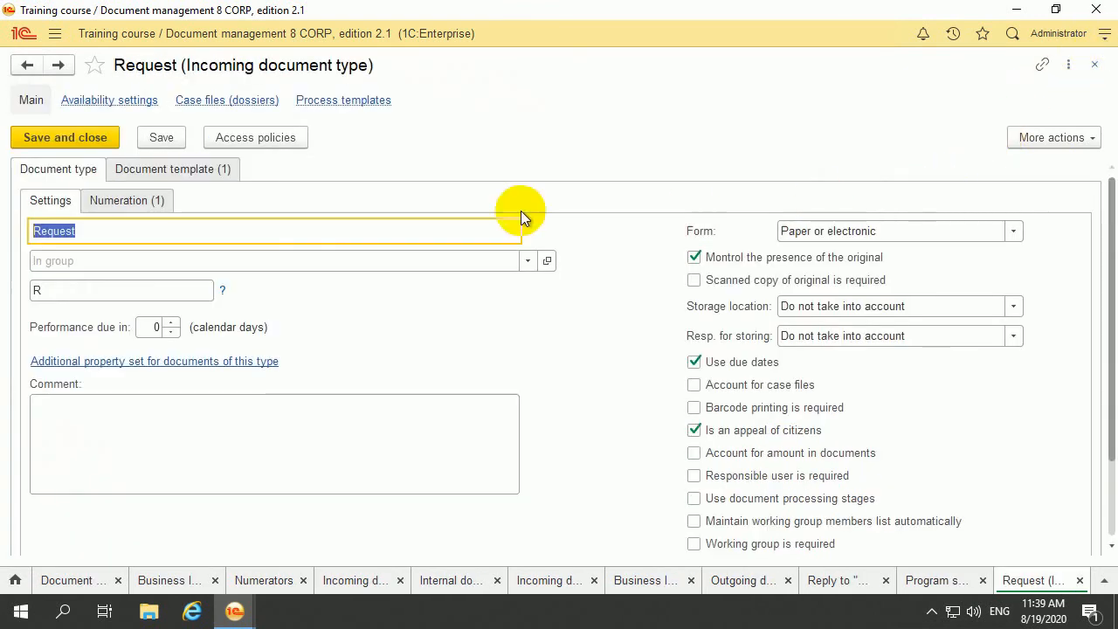
click(1094, 65)
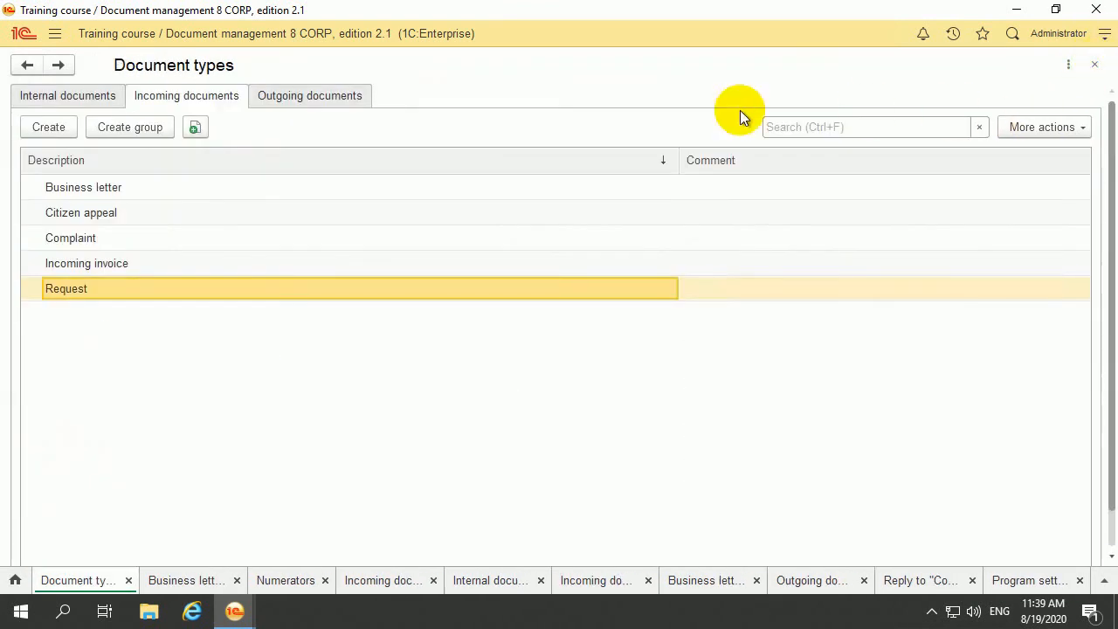
click(55, 35)
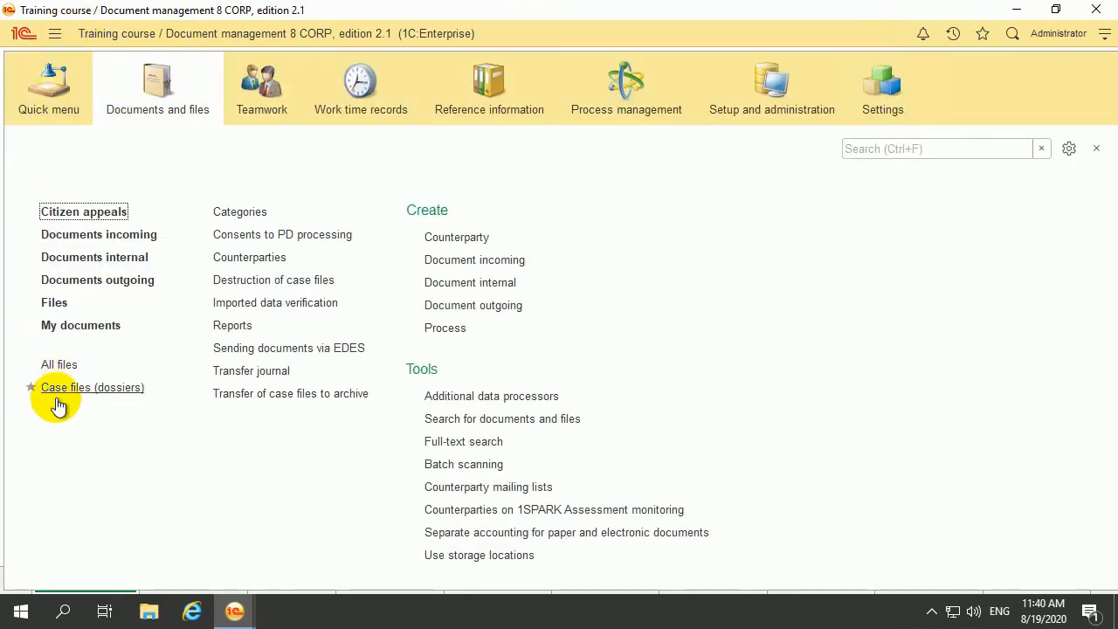
key(Escape)
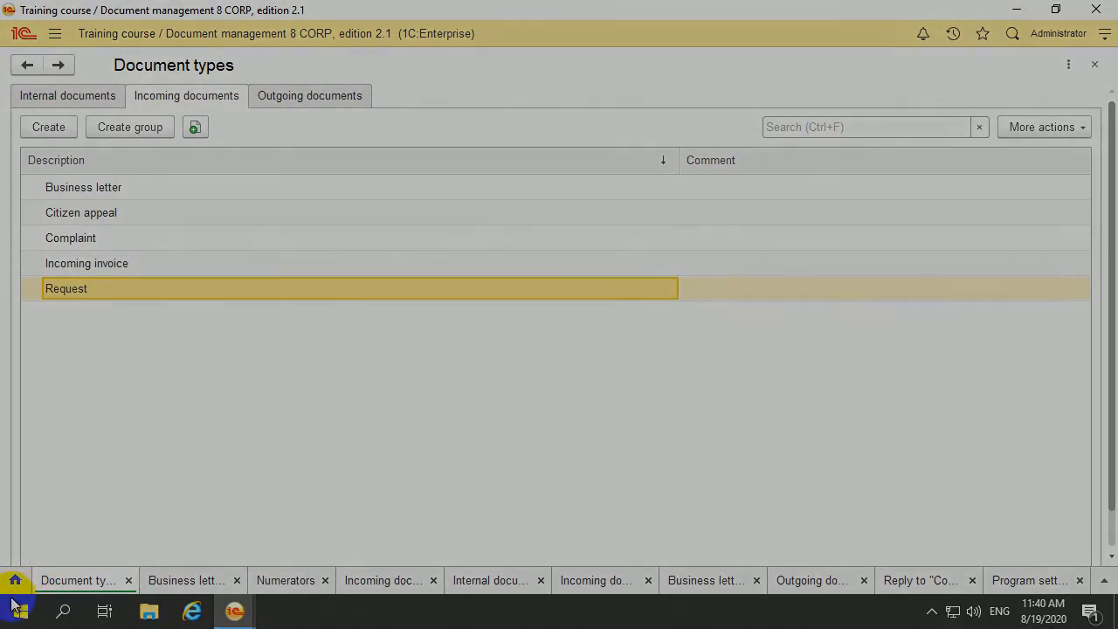